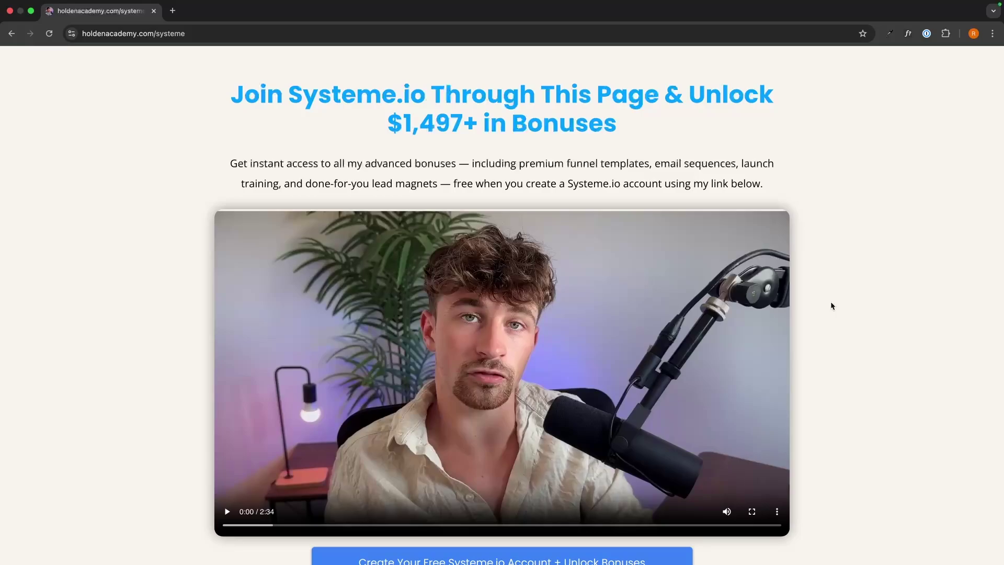
- Review the bonuses offered with a free Systeme.io account, from the Bonus Funnel Pack to the Done-For-You Lead Magnets
{"action": "scroll", "coordinate": [832, 306], "scroll_direction": "down", "scroll_amount": 10}
{"action": "left_click_drag", "start_coordinate": [436, 236], "coordinate": [679, 246]}
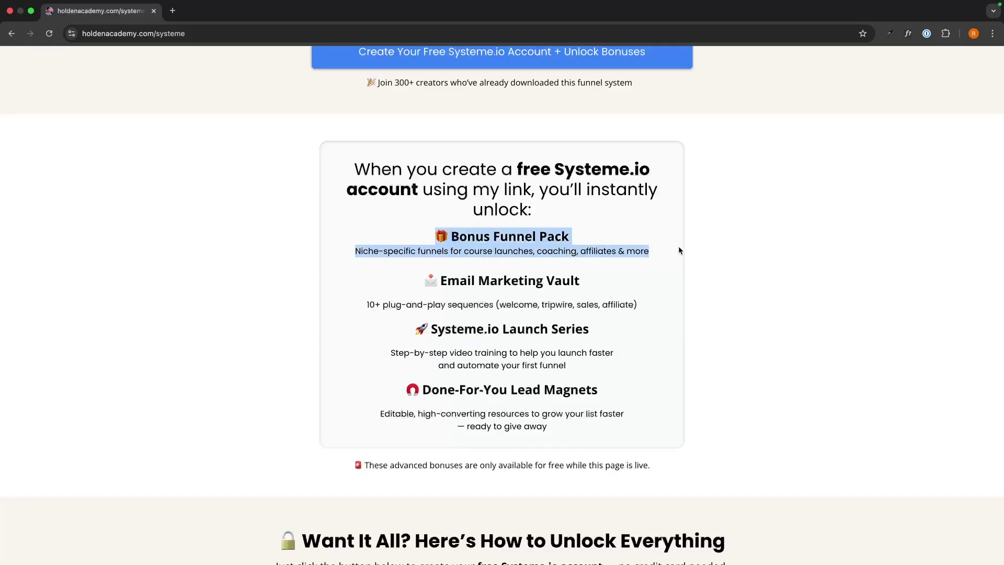
{"action": "left_click", "coordinate": [647, 268]}
{"action": "left_click_drag", "start_coordinate": [443, 279], "coordinate": [685, 299]}
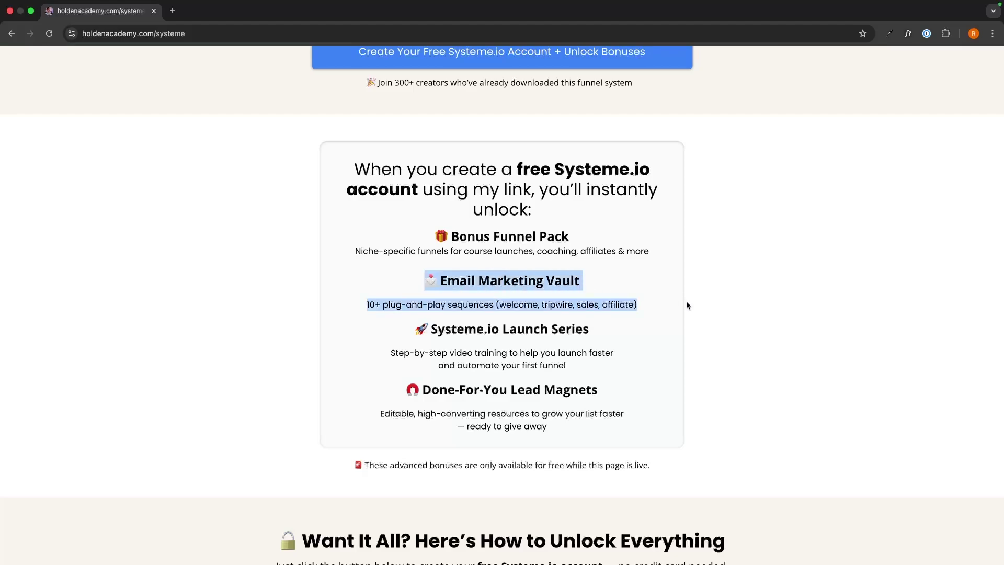
{"action": "left_click", "coordinate": [672, 308]}
{"action": "left_click_drag", "start_coordinate": [399, 327], "coordinate": [619, 375]}
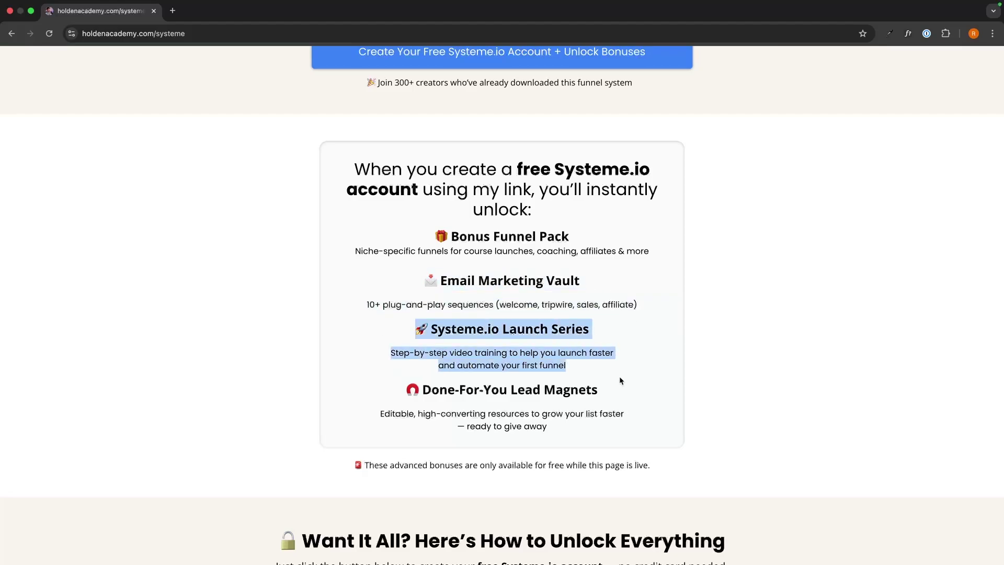
{"action": "scroll", "coordinate": [619, 376], "scroll_direction": "down", "scroll_amount": 1}
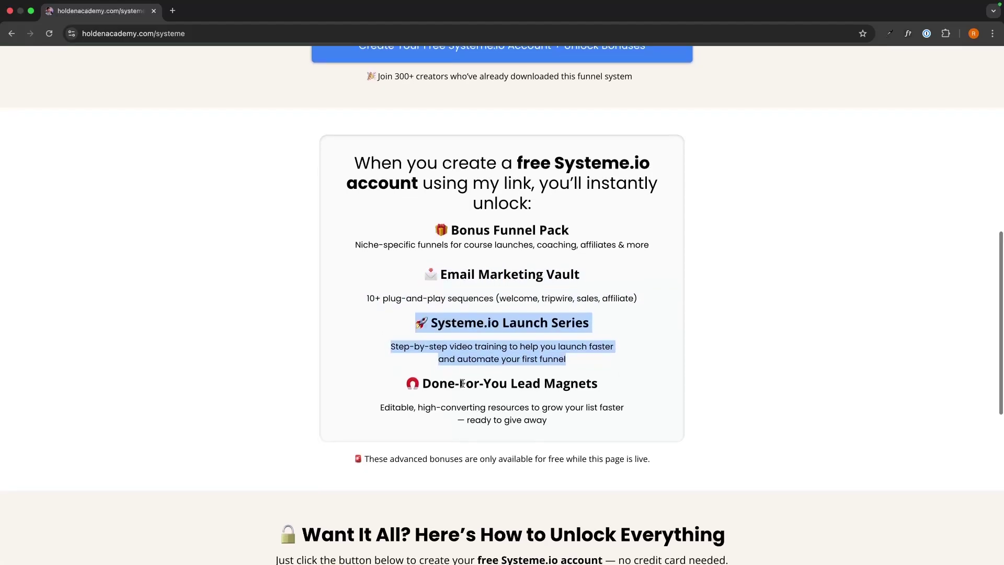
{"action": "left_click", "coordinate": [389, 382]}
{"action": "left_click_drag", "start_coordinate": [389, 382], "coordinate": [604, 444]}
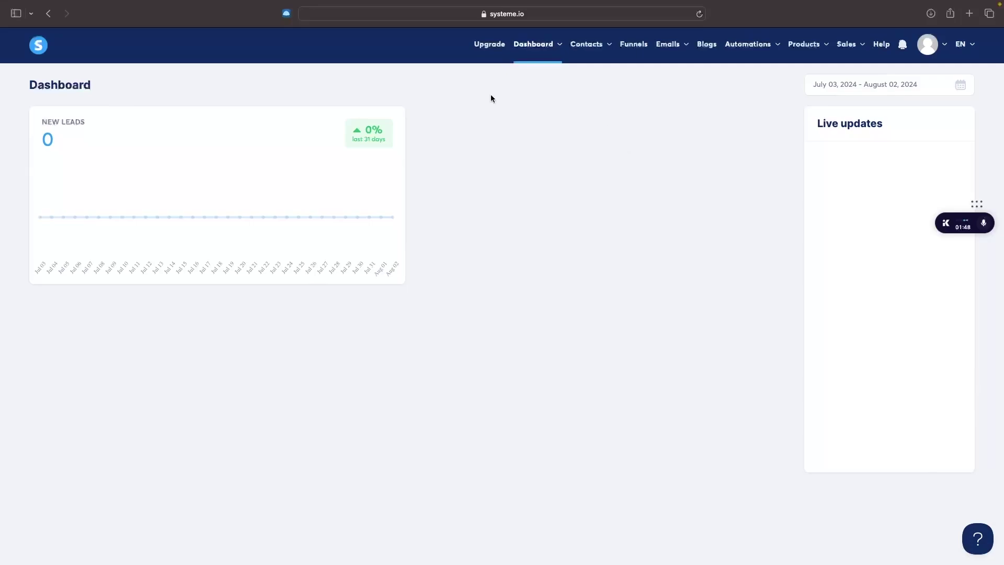
- Start a new blog in Systeme.io and name it G-Force North
{"action": "left_click", "coordinate": [709, 47]}
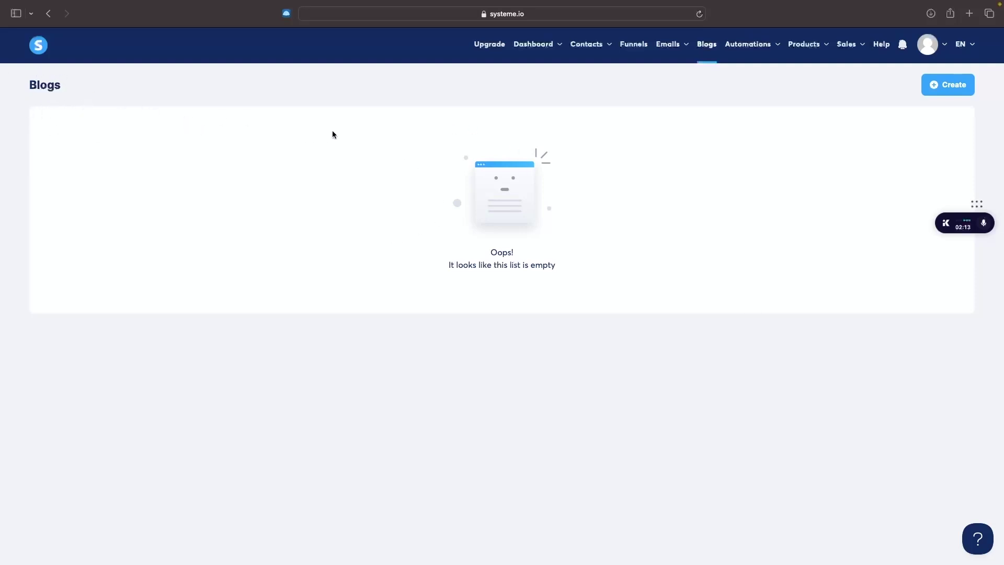
{"action": "left_click", "coordinate": [943, 94]}
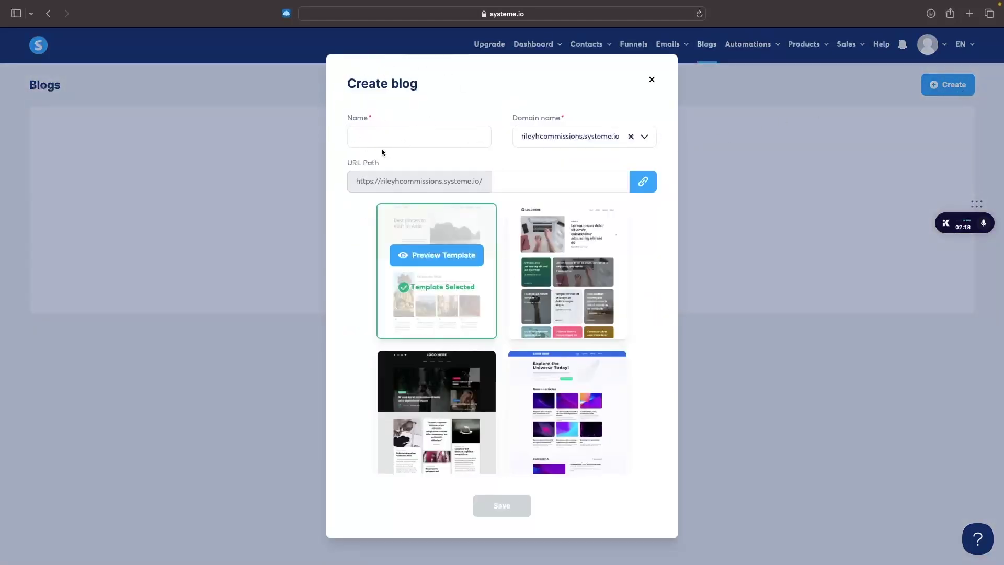
{"action": "left_click", "coordinate": [413, 142]}
{"action": "key", "text": "Caps_Lock"}
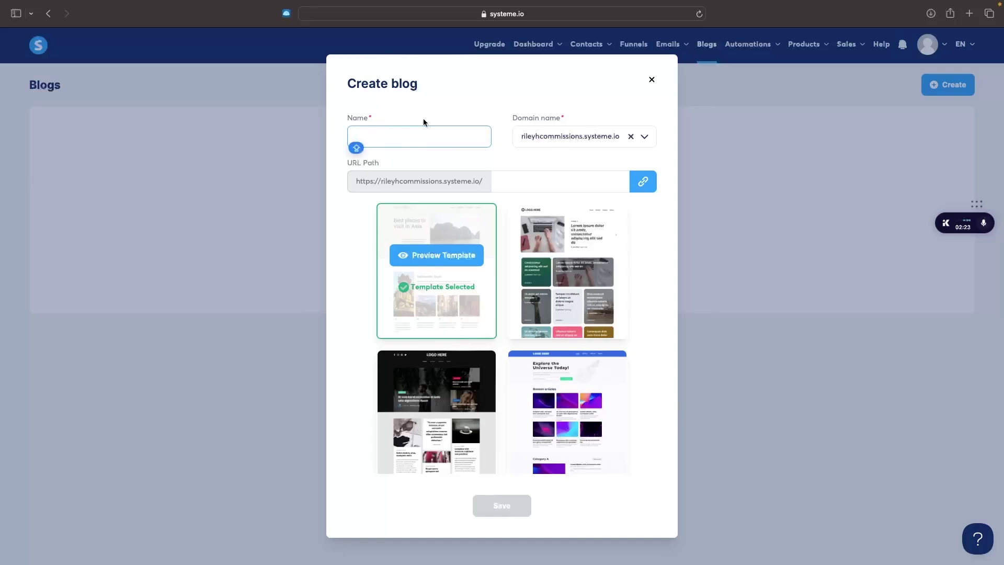
{"action": "type", "text": "G-Force North"}
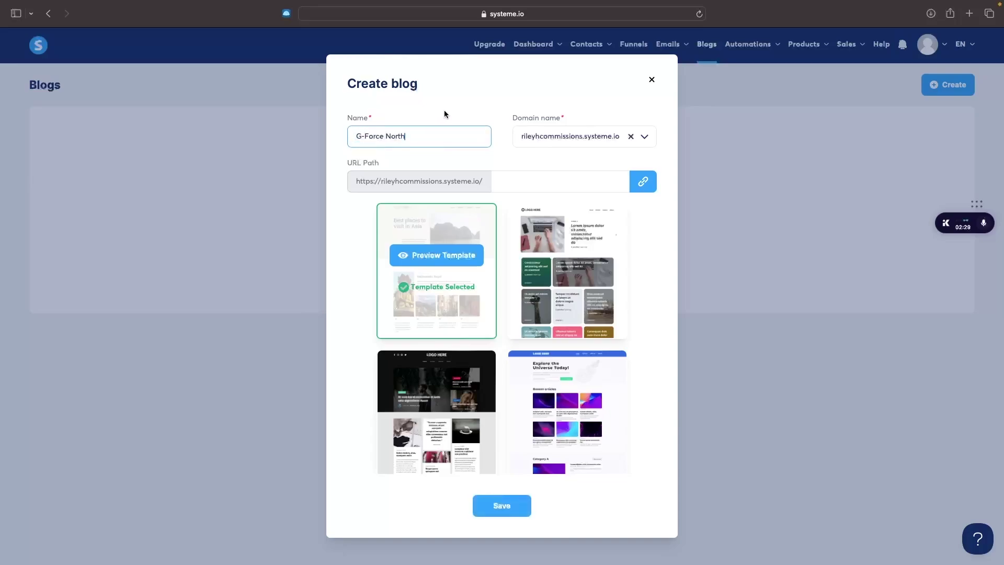
{"action": "left_click", "coordinate": [445, 114]}
{"action": "left_click", "coordinate": [567, 116]}
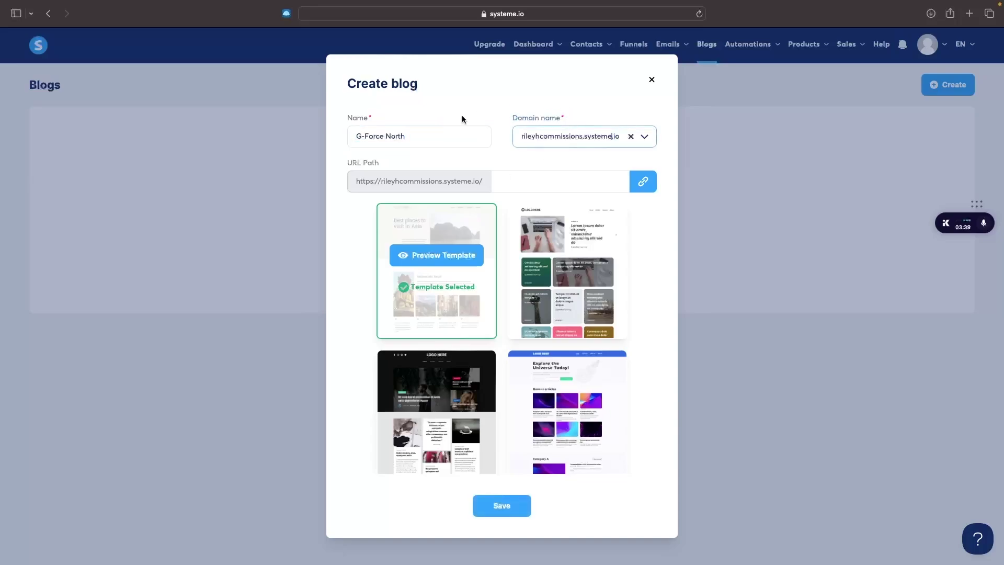
{"action": "left_click", "coordinate": [587, 108]}
- Enter gforcenorth.com as the URL path of the new blog
{"action": "left_click", "coordinate": [393, 180]}
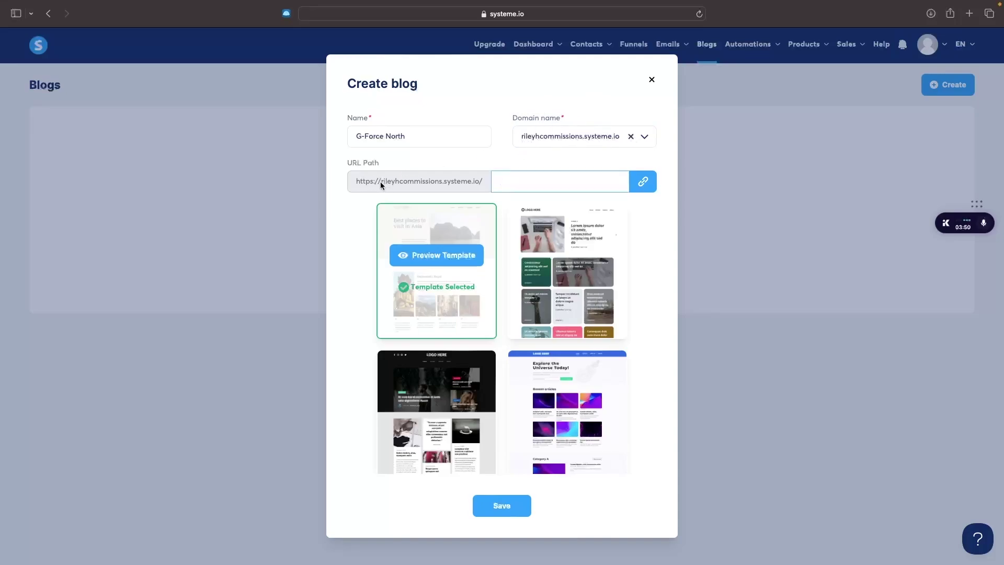
{"action": "left_click_drag", "start_coordinate": [381, 181], "coordinate": [435, 181]}
{"action": "left_click", "coordinate": [489, 187]}
{"action": "type", "text": "gforcenorth.com"}
{"action": "left_click_drag", "start_coordinate": [499, 181], "coordinate": [571, 182]}
{"action": "left_click_drag", "start_coordinate": [356, 179], "coordinate": [567, 179]}
{"action": "triple_click", "coordinate": [569, 179]}
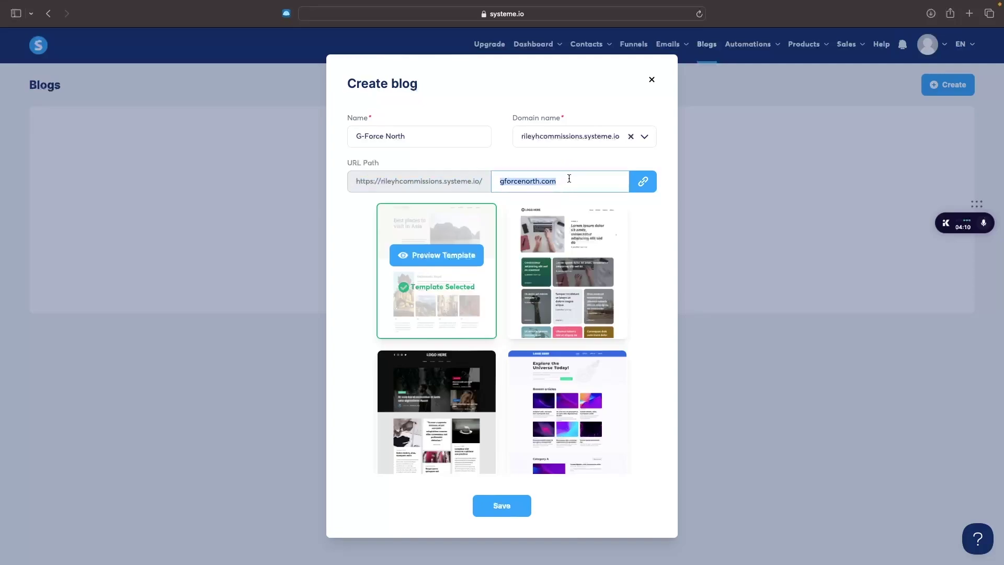
- Check which domain names are available for the new blog
{"action": "left_click", "coordinate": [573, 137]}
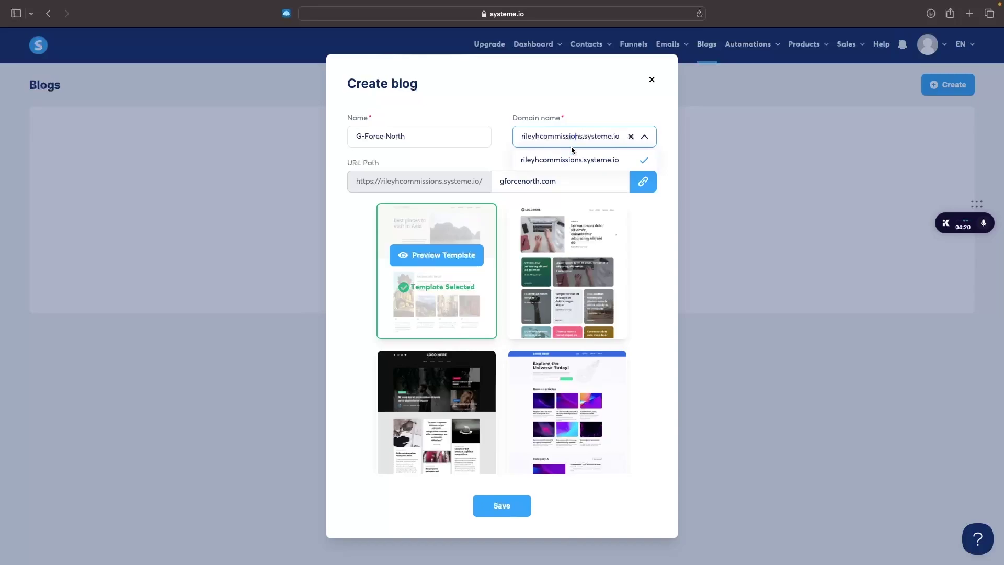
{"action": "left_click", "coordinate": [589, 121]}
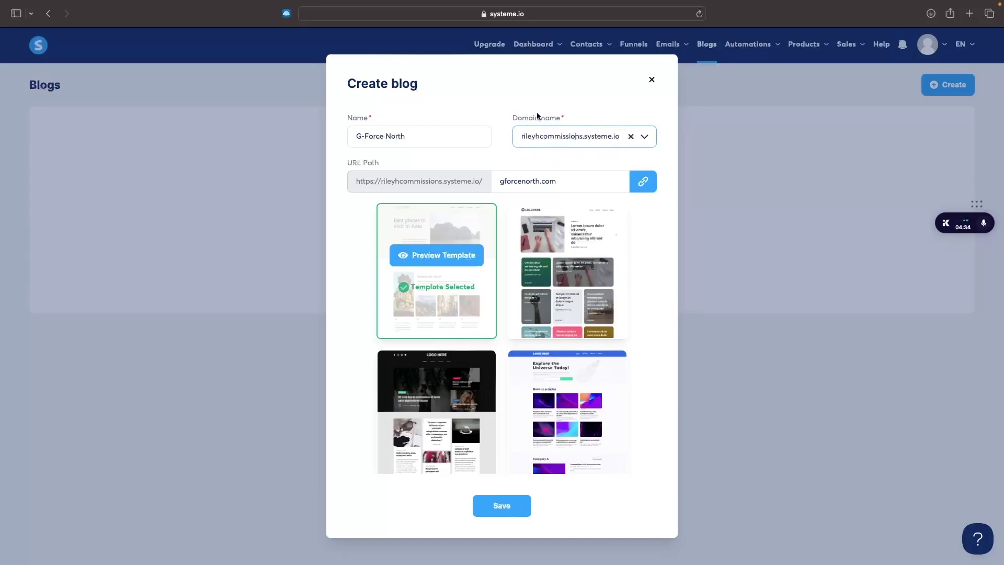
{"action": "left_click", "coordinate": [589, 155]}
- Browse the blog template gallery to compare the available designs
{"action": "scroll", "coordinate": [629, 290], "scroll_direction": "down", "scroll_amount": 10}
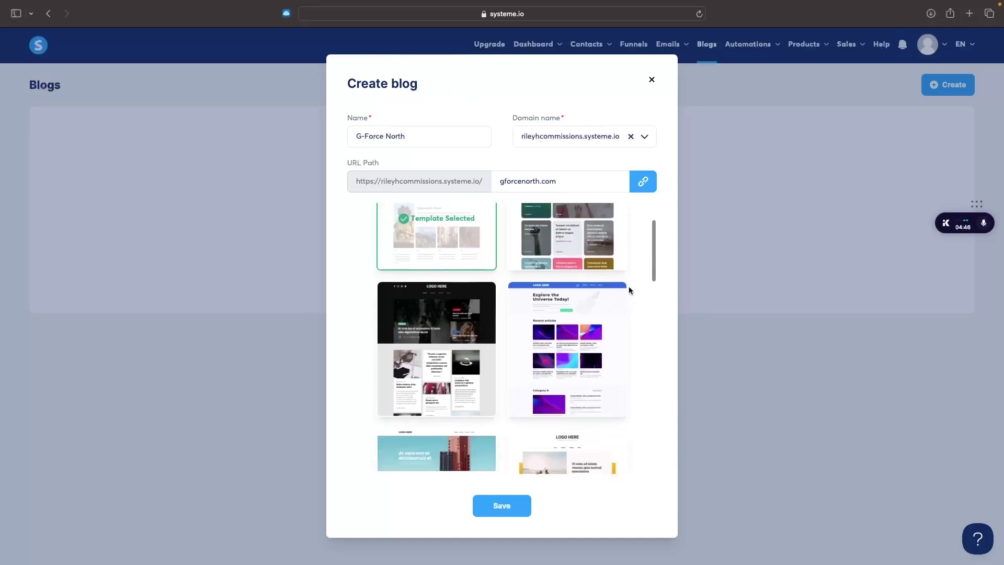
{"action": "scroll", "coordinate": [629, 289], "scroll_direction": "down", "scroll_amount": 8}
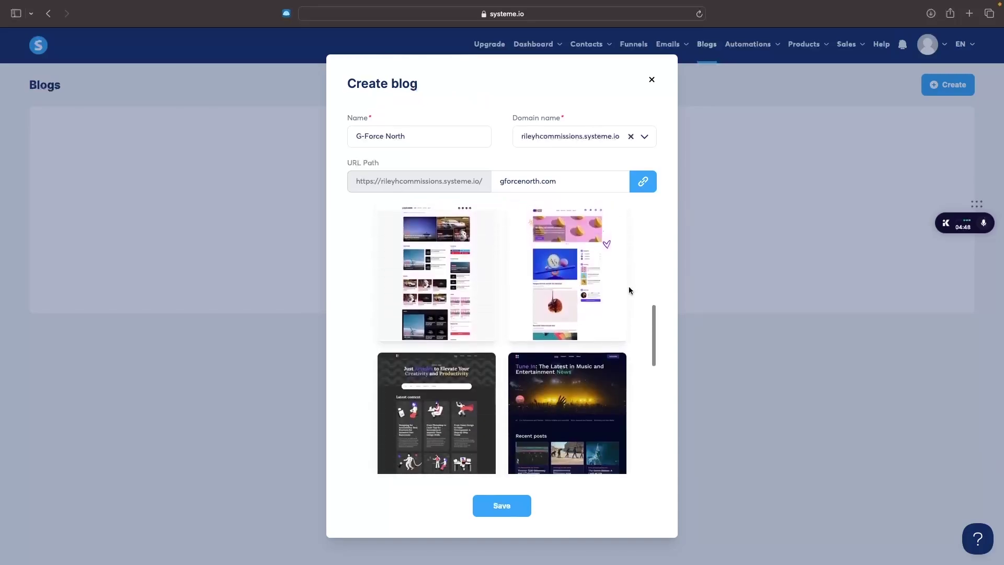
{"action": "scroll", "coordinate": [629, 288], "scroll_direction": "down", "scroll_amount": 3}
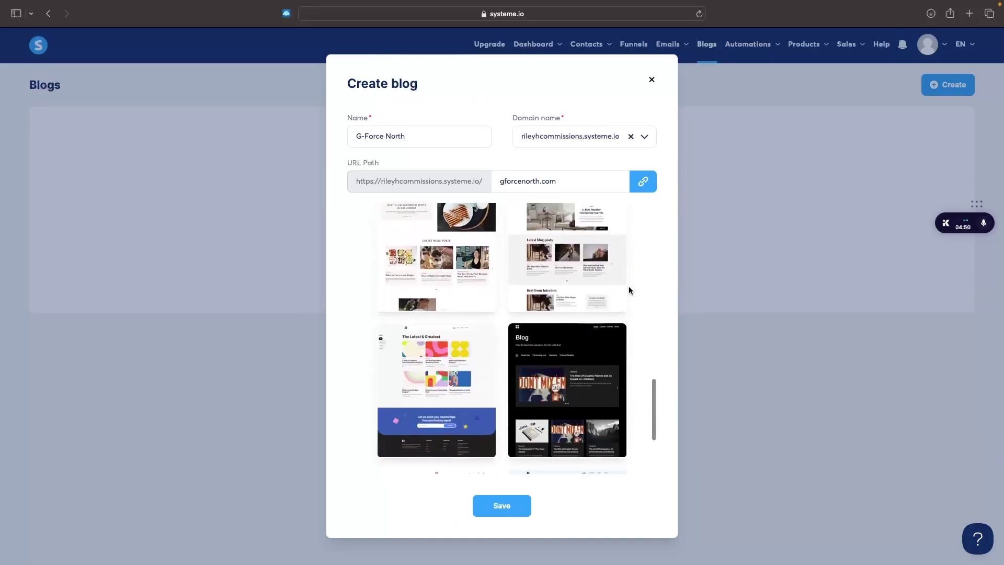
{"action": "scroll", "coordinate": [628, 288], "scroll_direction": "up", "scroll_amount": 10}
{"action": "scroll", "coordinate": [628, 288], "scroll_direction": "down", "scroll_amount": 3}
{"action": "scroll", "coordinate": [629, 290], "scroll_direction": "down", "scroll_amount": 6}
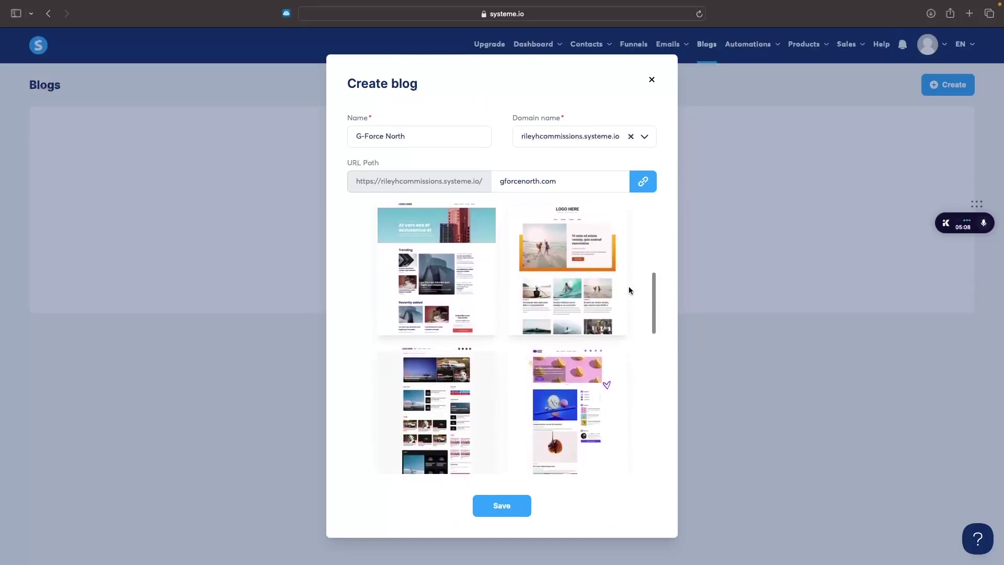
{"action": "scroll", "coordinate": [628, 287], "scroll_direction": "down", "scroll_amount": 4}
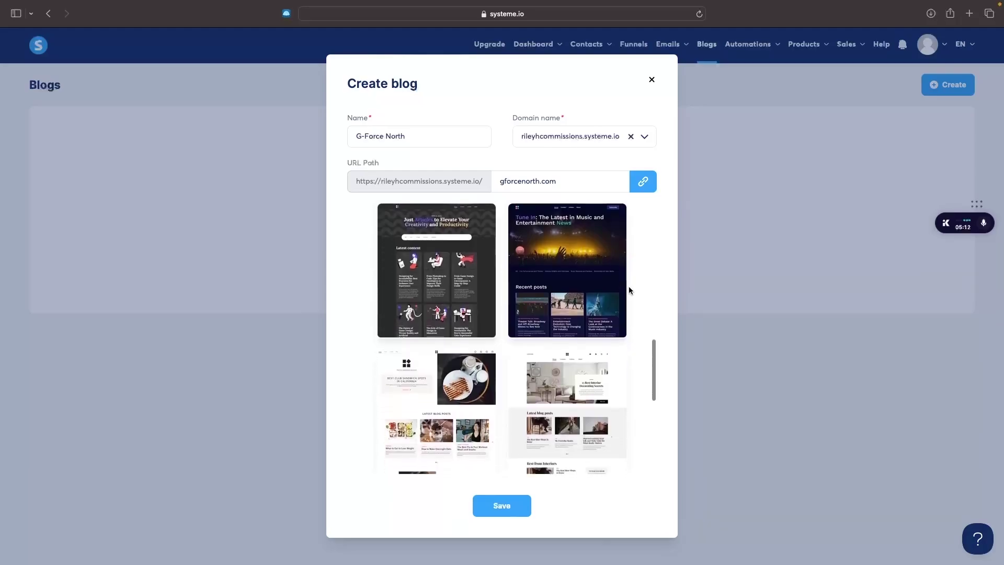
{"action": "scroll", "coordinate": [628, 286], "scroll_direction": "up", "scroll_amount": 10}
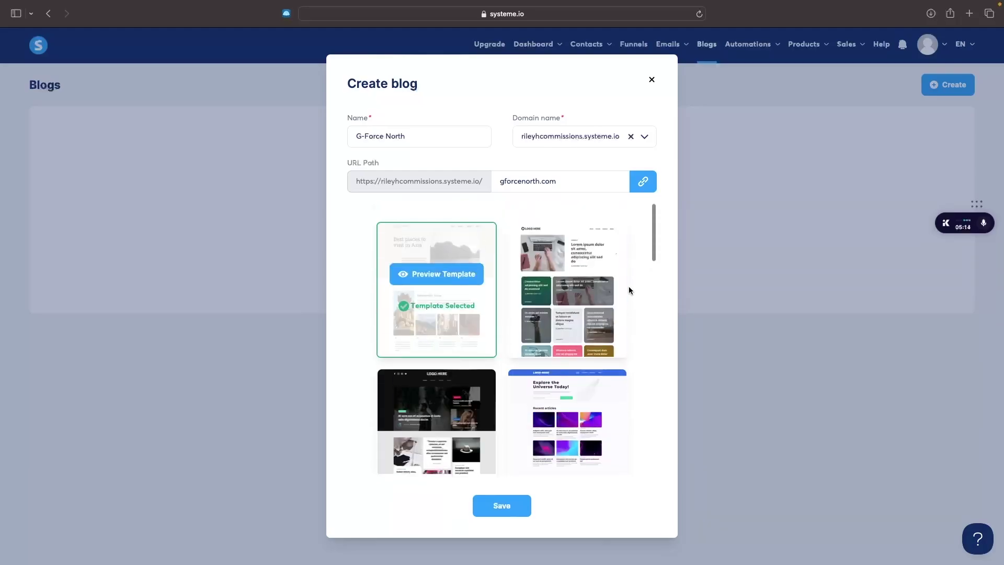
{"action": "left_click_drag", "start_coordinate": [390, 82], "coordinate": [435, 77]}
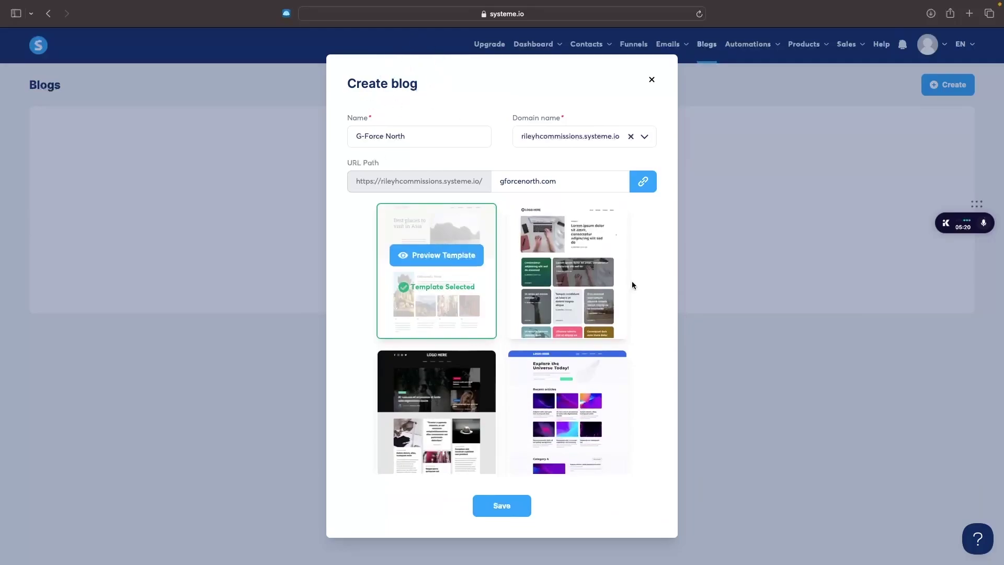
{"action": "scroll", "coordinate": [632, 285], "scroll_direction": "down", "scroll_amount": 5}
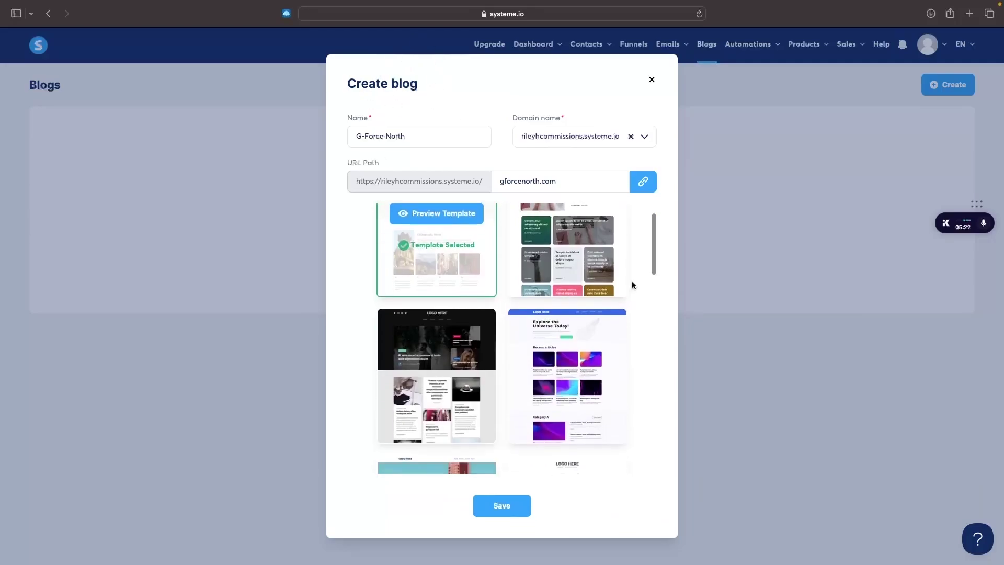
{"action": "scroll", "coordinate": [632, 284], "scroll_direction": "down", "scroll_amount": 5}
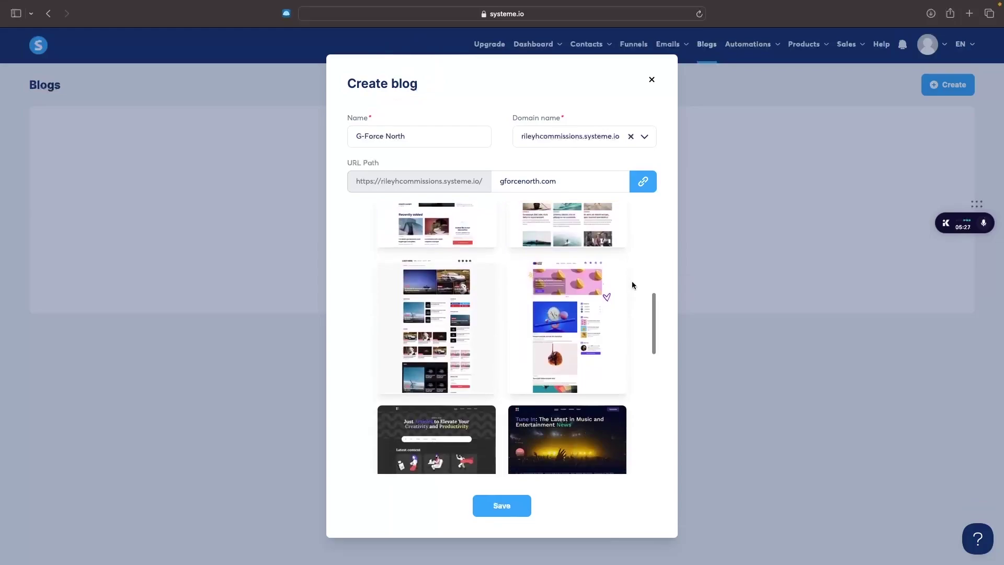
{"action": "scroll", "coordinate": [632, 284], "scroll_direction": "down", "scroll_amount": 1}
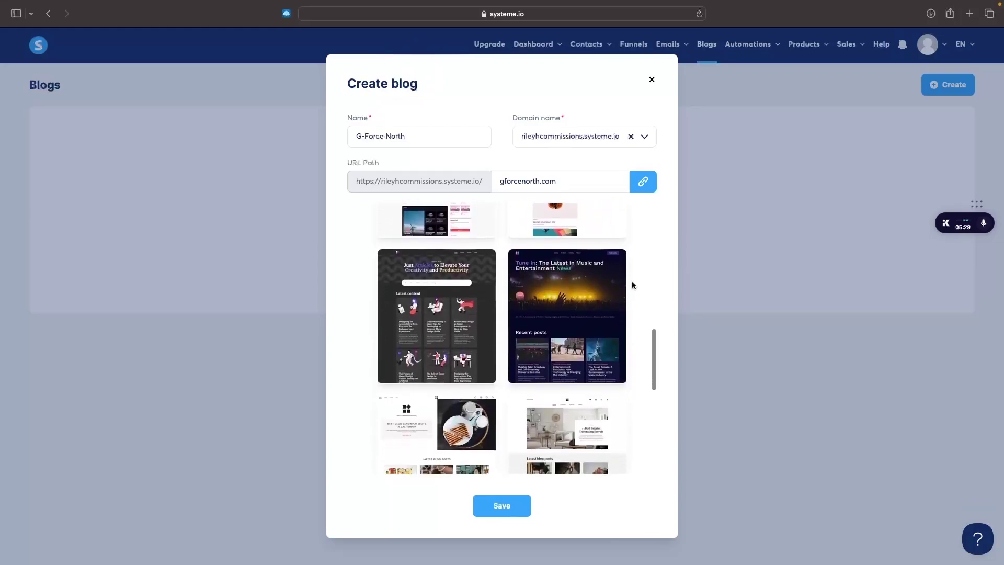
- Preview the dark illustrated template about creativity and productivity, look through its home page, and return to the blog setup
{"action": "mouse_move", "coordinate": [435, 268]}
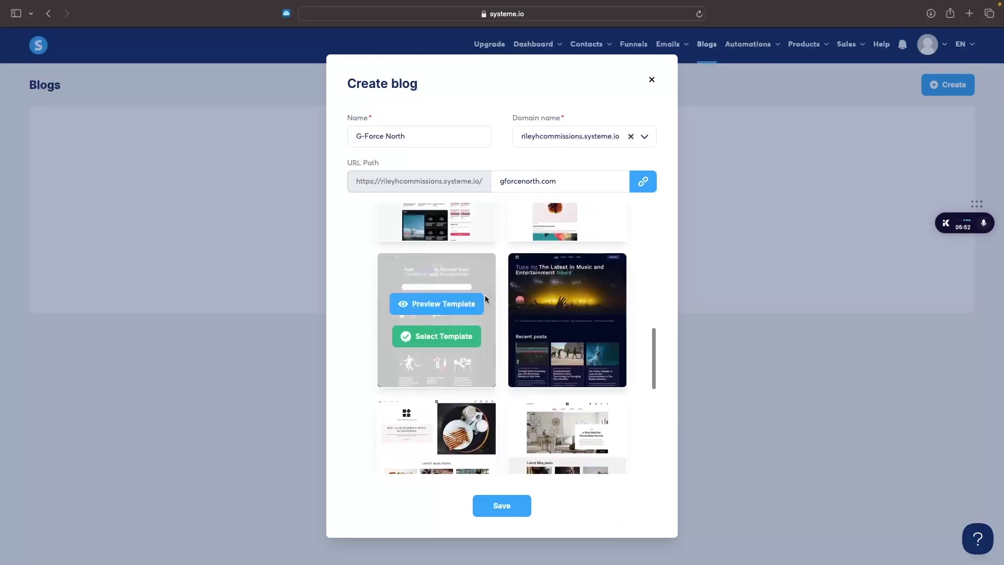
{"action": "left_click", "coordinate": [444, 302]}
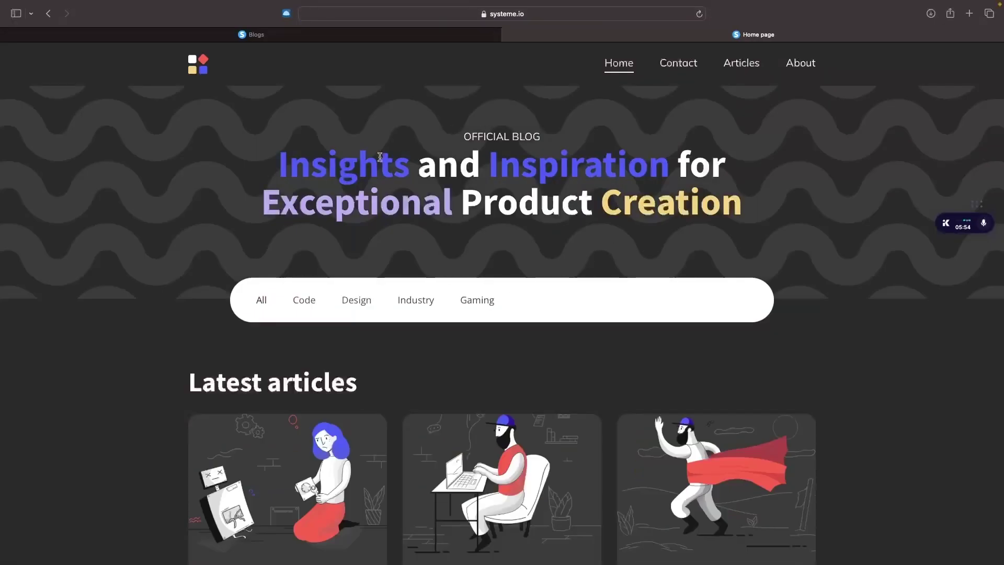
{"action": "scroll", "coordinate": [562, 218], "scroll_direction": "down", "scroll_amount": 5}
{"action": "scroll", "coordinate": [563, 221], "scroll_direction": "down", "scroll_amount": 8}
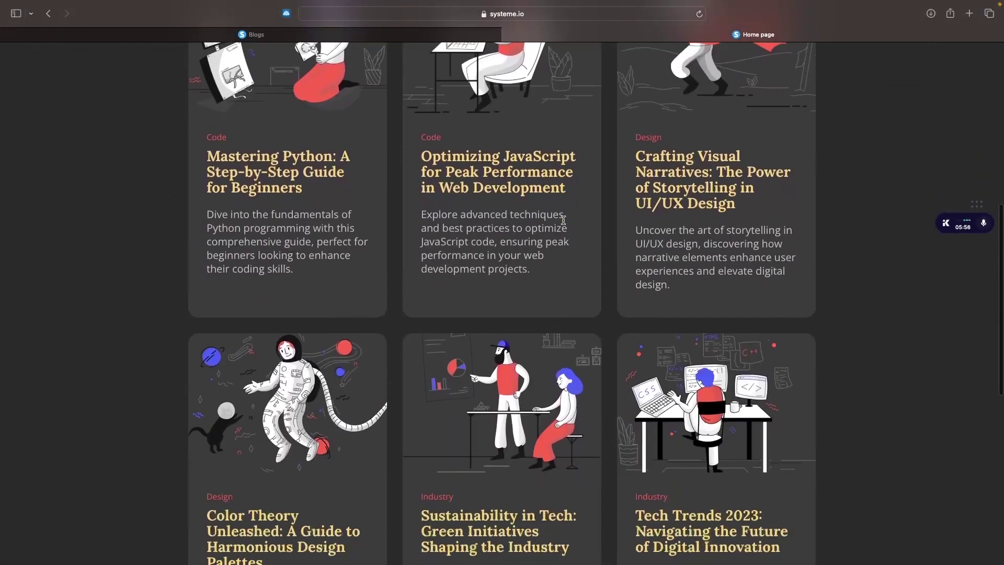
{"action": "scroll", "coordinate": [523, 157], "scroll_direction": "up", "scroll_amount": 12}
{"action": "left_click", "coordinate": [508, 35]}
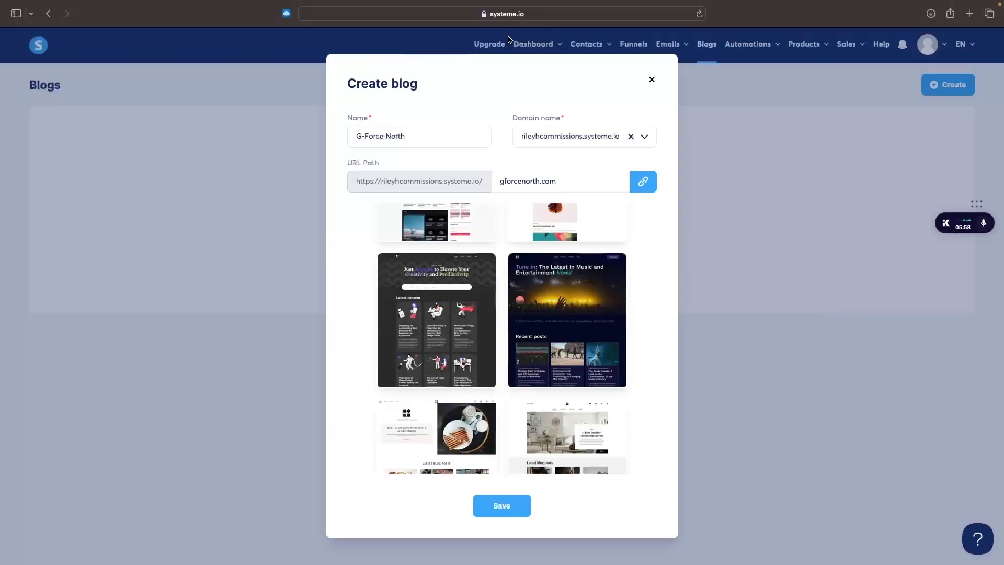
- Select the dark illustrated creativity and productivity template and try to save the blog
{"action": "mouse_move", "coordinate": [439, 264]}
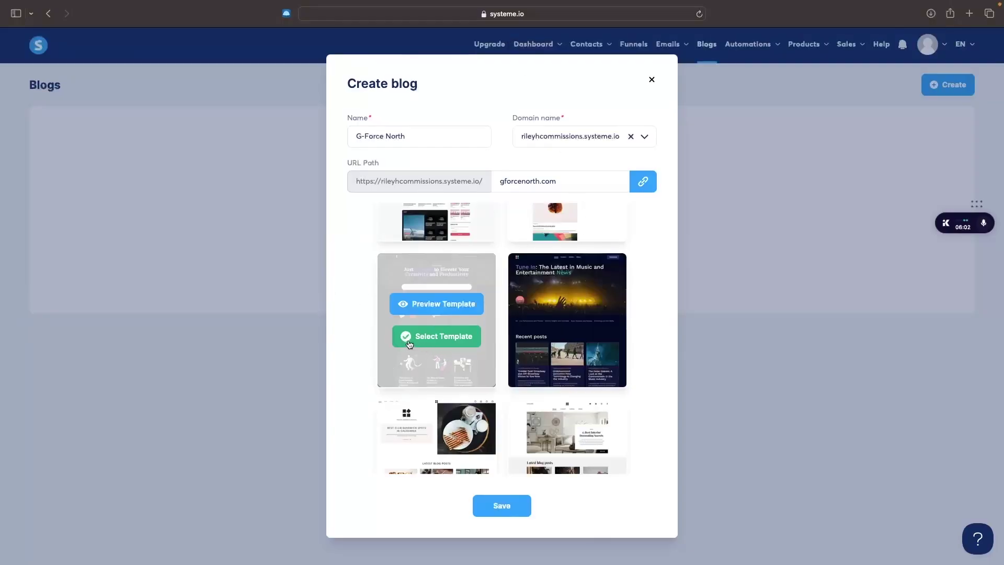
{"action": "left_click", "coordinate": [457, 341]}
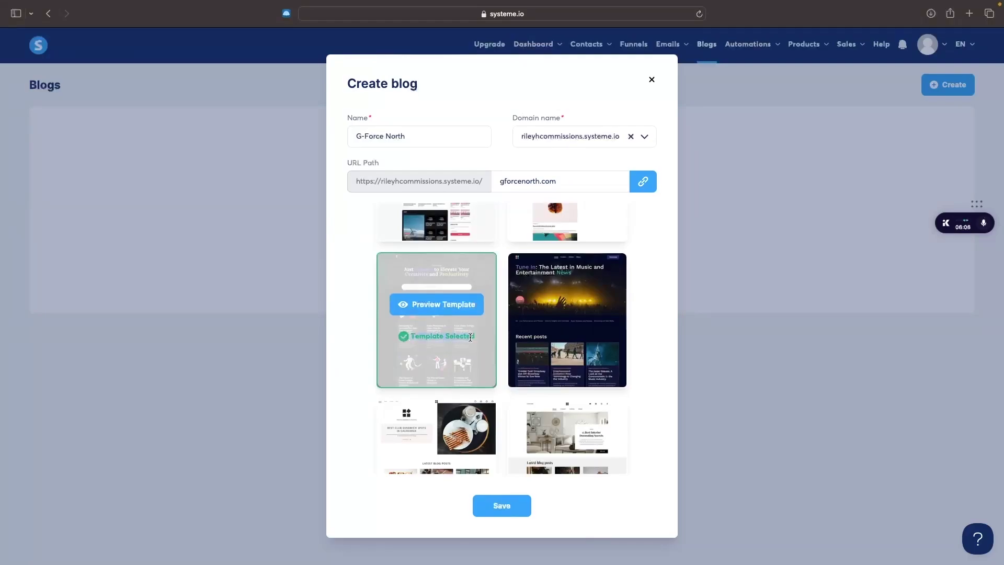
{"action": "left_click", "coordinate": [494, 508]}
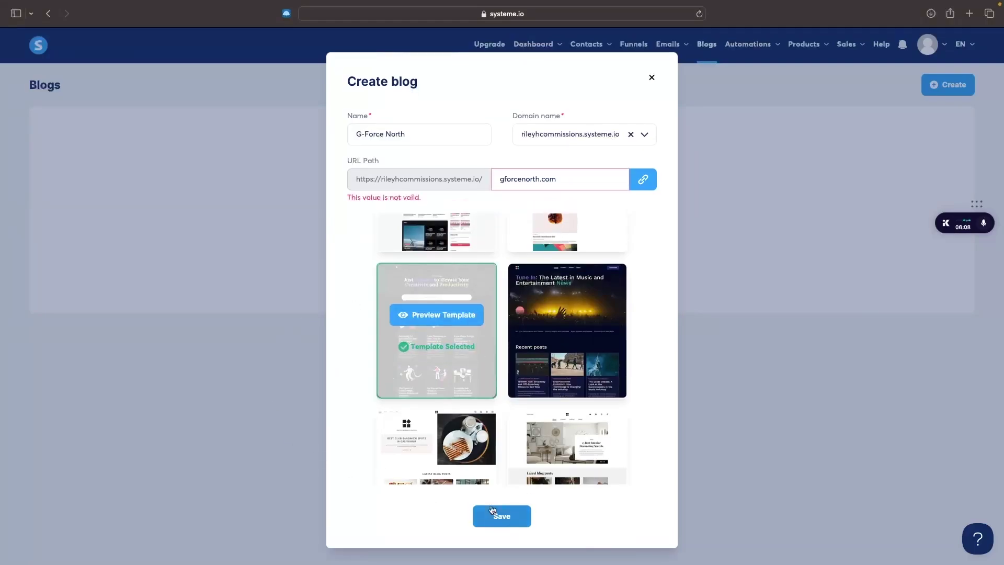
- Save the blog with the URL path gforcenorth and open its list of posts
{"action": "left_click", "coordinate": [556, 179]}
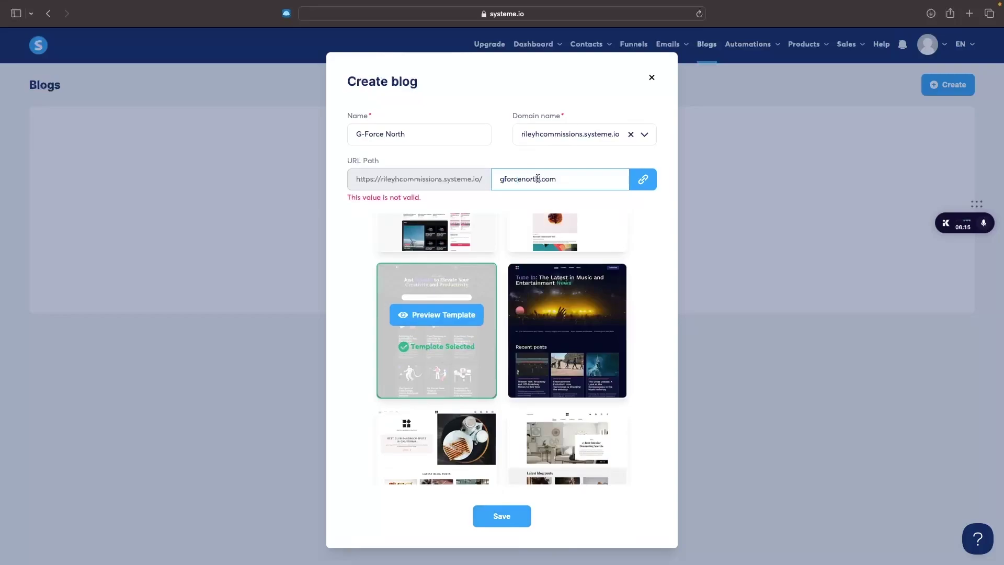
{"action": "left_click_drag", "start_coordinate": [540, 178], "coordinate": [601, 179]}
{"action": "key", "text": "BackSpace"}
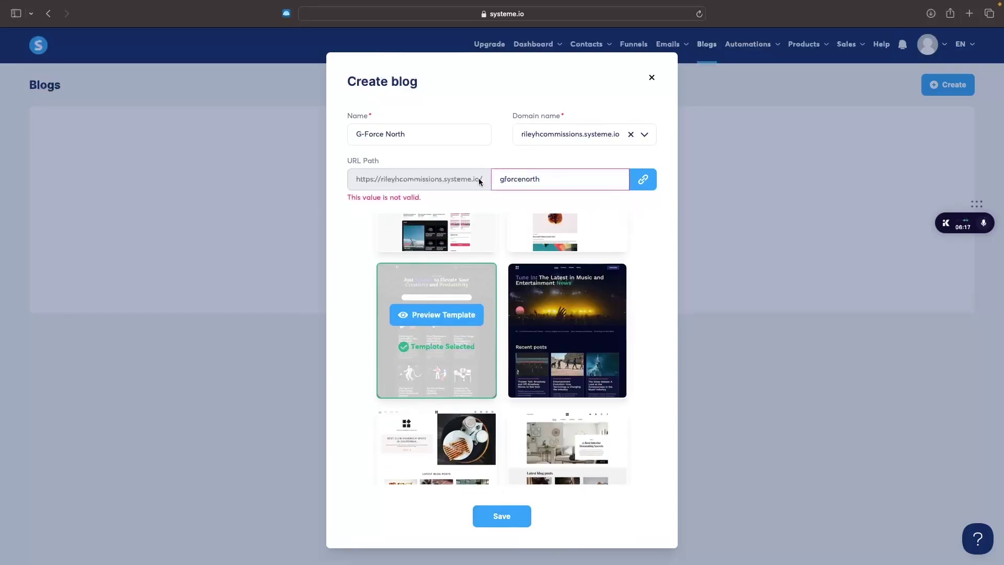
{"action": "left_click", "coordinate": [514, 509]}
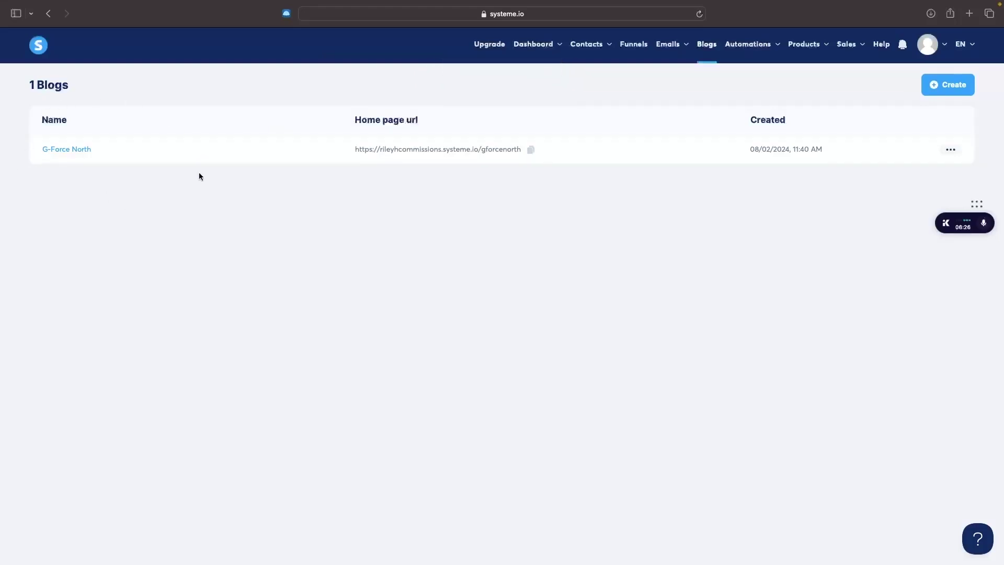
{"action": "left_click", "coordinate": [70, 149]}
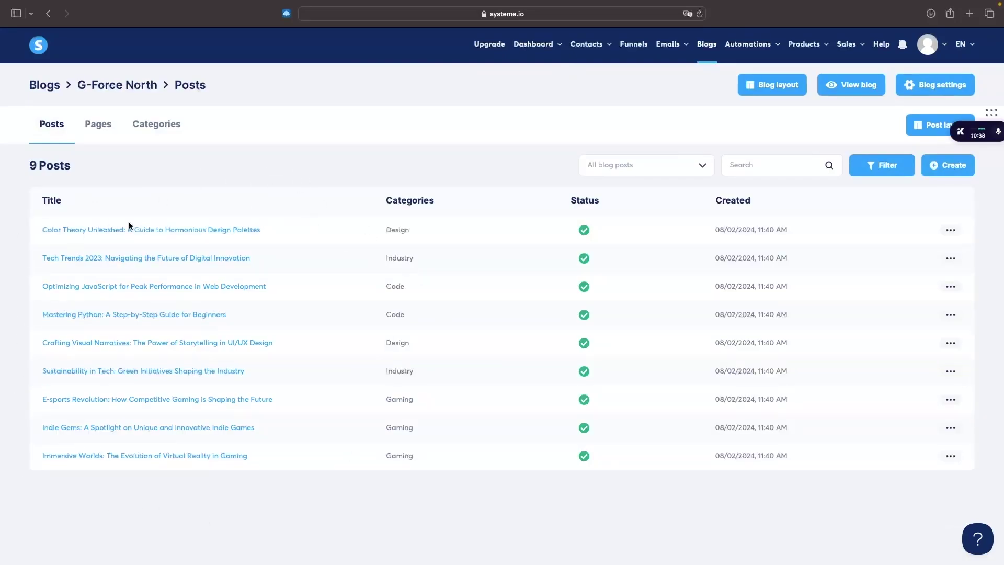
- Open the blog's home page from its list of pages in the page editor
{"action": "left_click", "coordinate": [99, 127]}
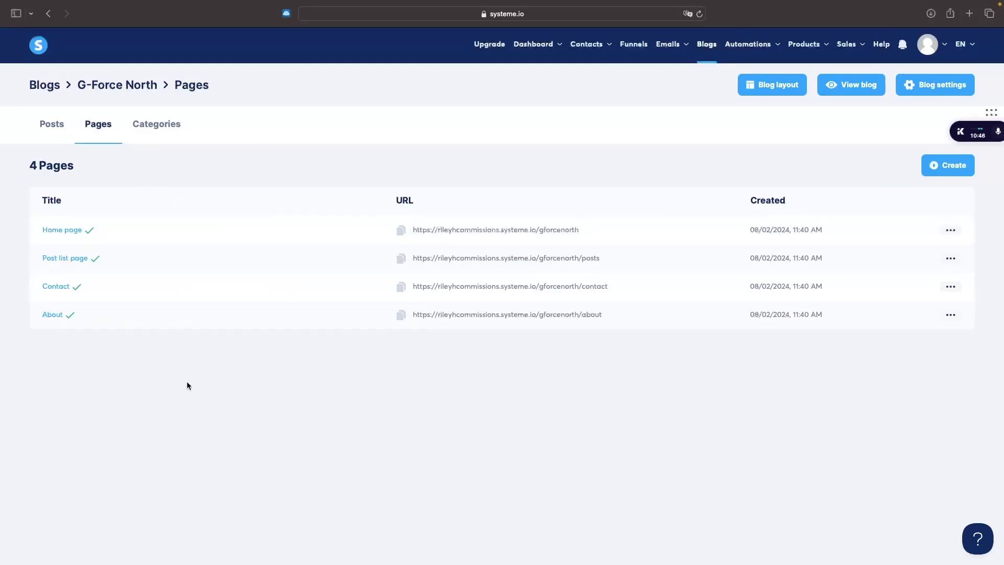
{"action": "left_click", "coordinate": [51, 231]}
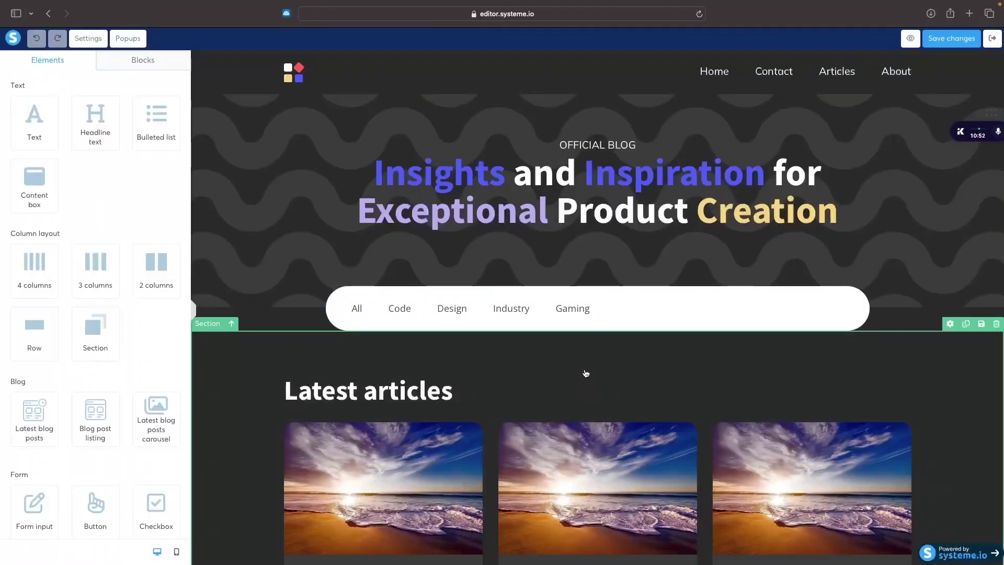
{"action": "scroll", "coordinate": [585, 372], "scroll_direction": "down", "scroll_amount": 6}
{"action": "scroll", "coordinate": [578, 423], "scroll_direction": "up", "scroll_amount": 6}
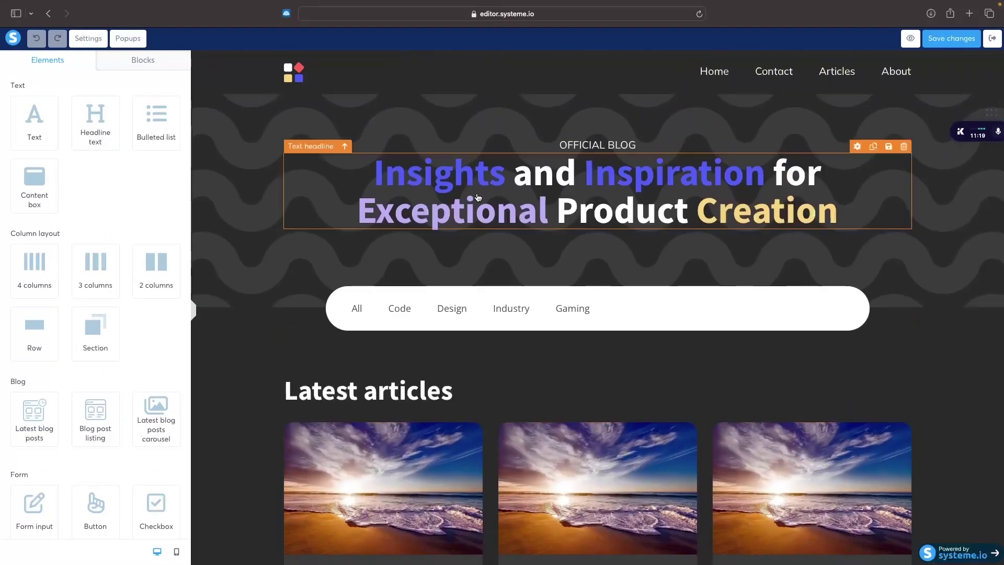
- Look through the home page layout, from the header and category menu down to the article listing
{"action": "scroll", "coordinate": [484, 197], "scroll_direction": "down", "scroll_amount": 3}
{"action": "scroll", "coordinate": [439, 270], "scroll_direction": "up", "scroll_amount": 2}
{"action": "scroll", "coordinate": [439, 270], "scroll_direction": "up", "scroll_amount": 1}
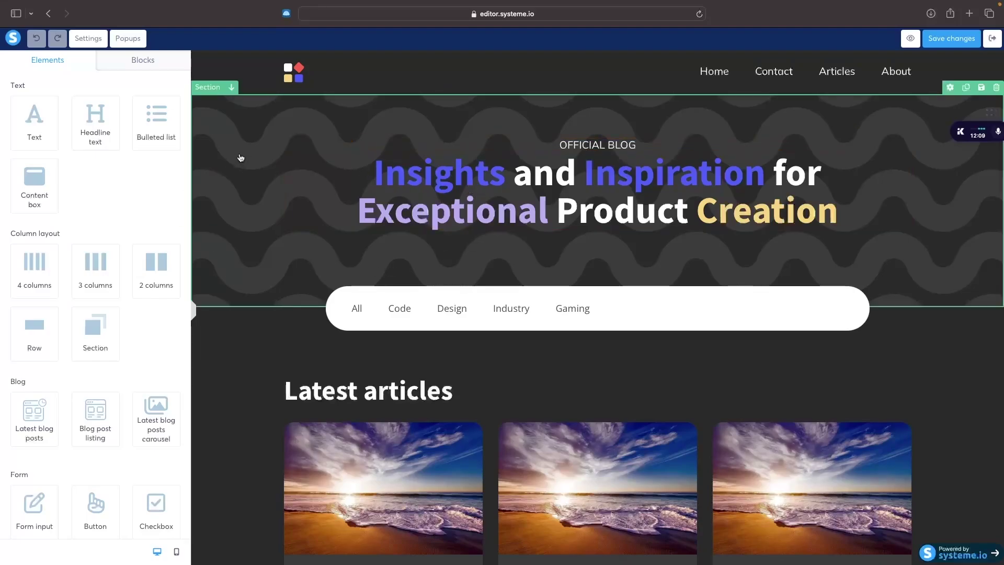
{"action": "scroll", "coordinate": [240, 158], "scroll_direction": "down", "scroll_amount": 4}
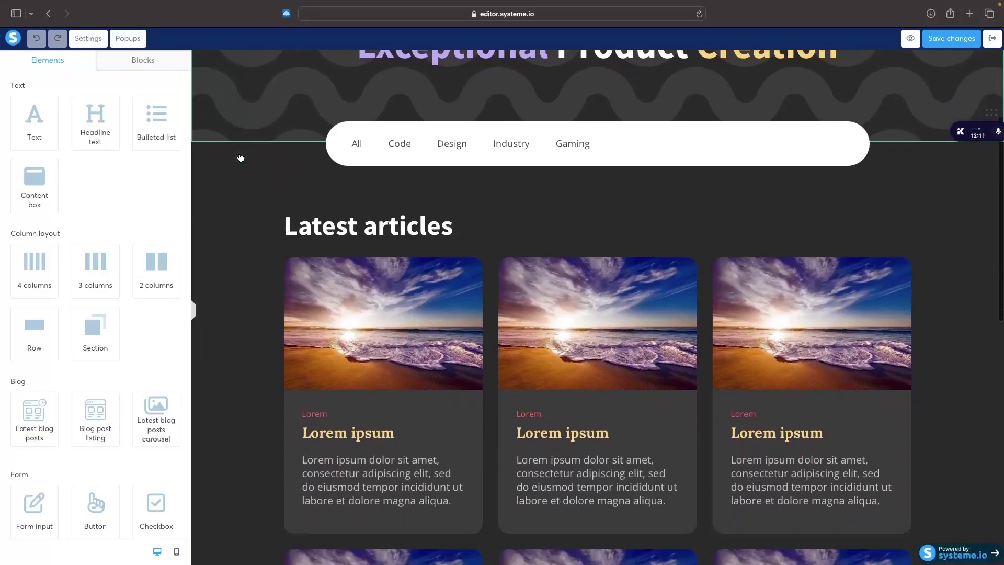
{"action": "scroll", "coordinate": [240, 152], "scroll_direction": "down", "scroll_amount": 1}
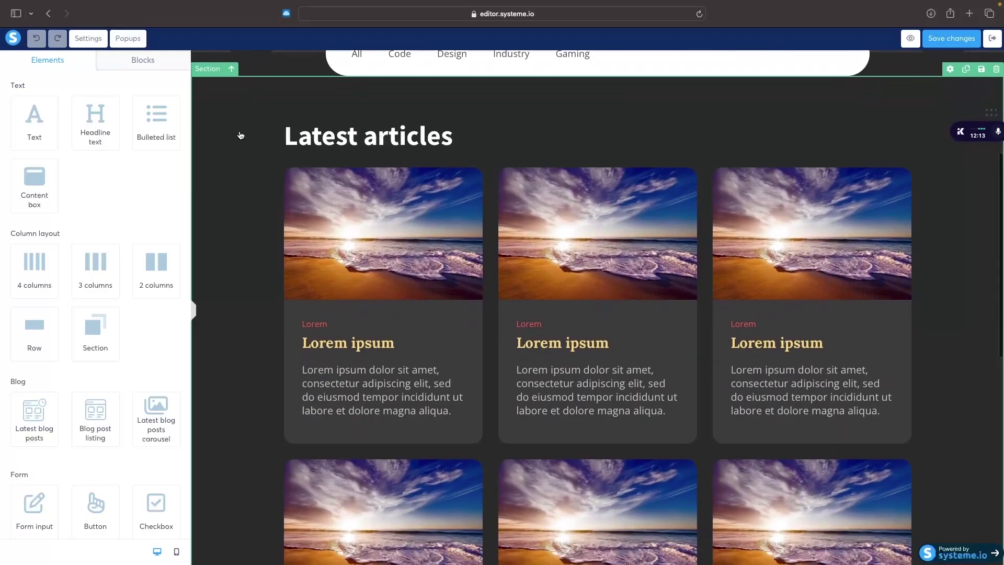
{"action": "scroll", "coordinate": [238, 167], "scroll_direction": "down", "scroll_amount": 8}
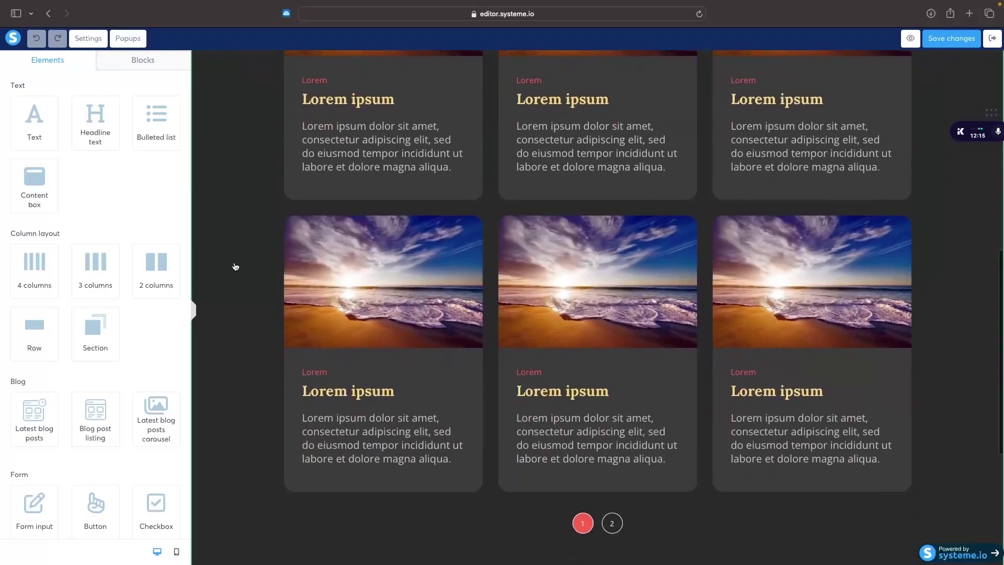
{"action": "scroll", "coordinate": [246, 473], "scroll_direction": "up", "scroll_amount": 7}
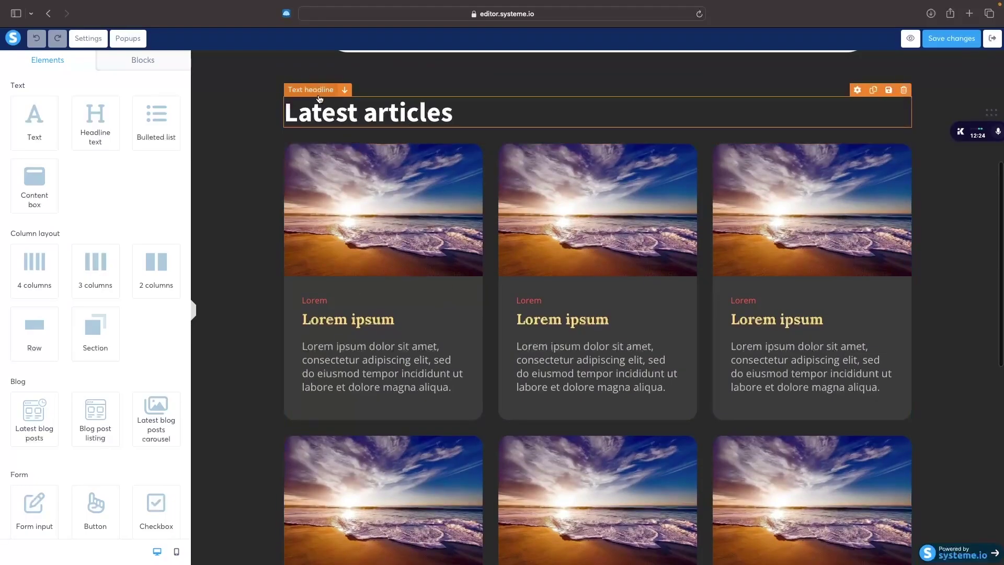
{"action": "scroll", "coordinate": [262, 372], "scroll_direction": "up", "scroll_amount": 3}
{"action": "scroll", "coordinate": [263, 373], "scroll_direction": "up", "scroll_amount": 2}
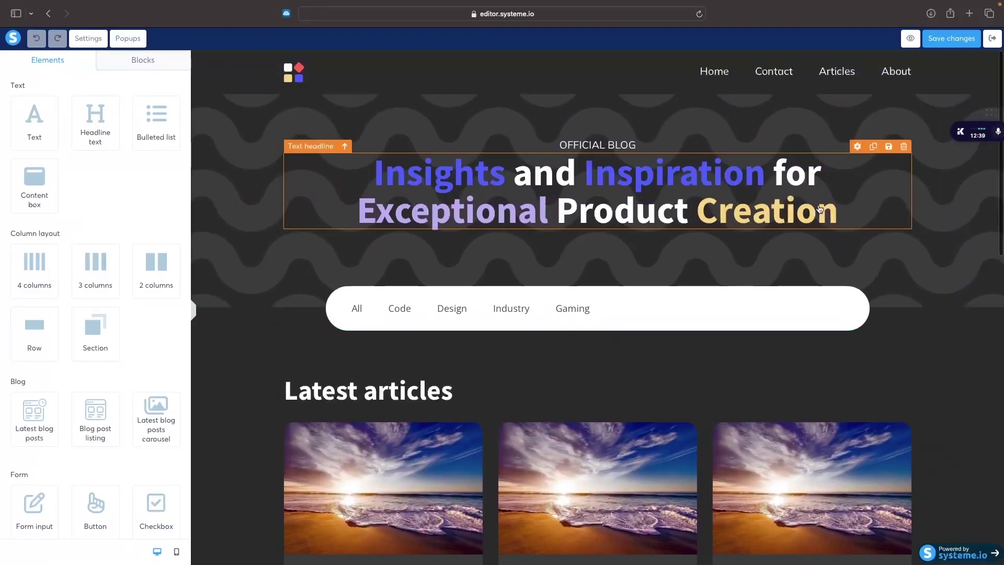
- Inspect the settings of the main headline and the blog post listing, leaving both unchanged
{"action": "left_click", "coordinate": [573, 181]}
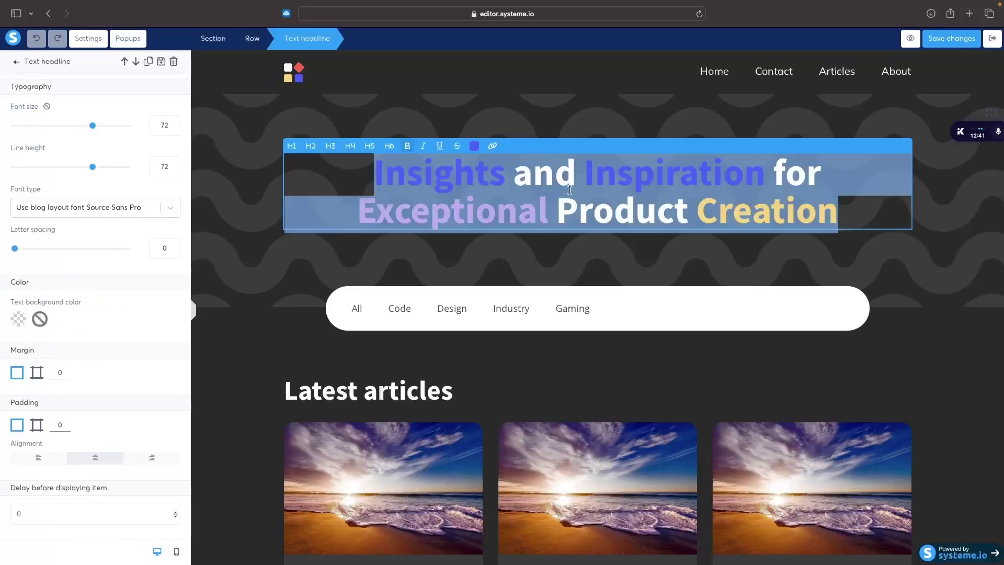
{"action": "left_click", "coordinate": [529, 252]}
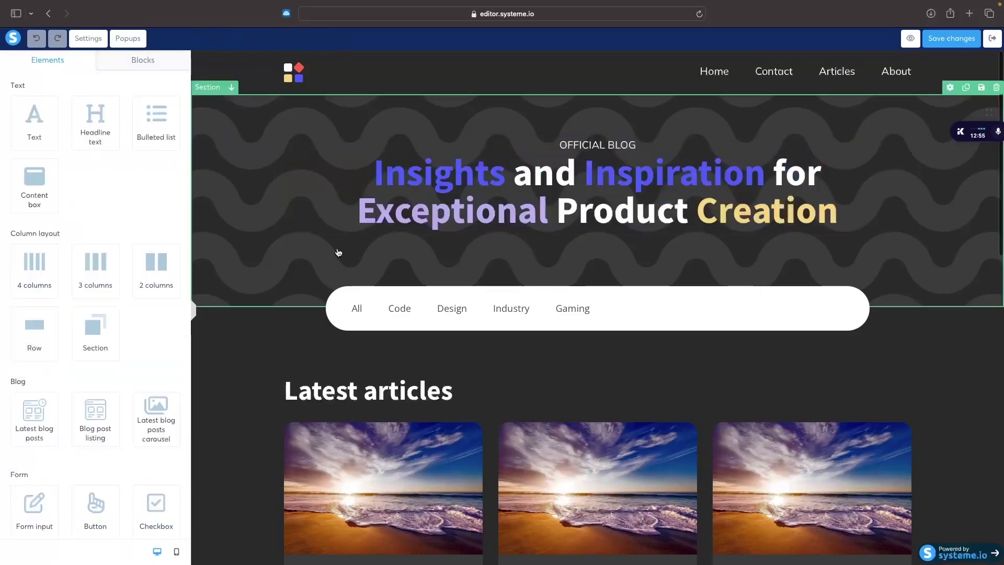
{"action": "scroll", "coordinate": [469, 231], "scroll_direction": "down", "scroll_amount": 3}
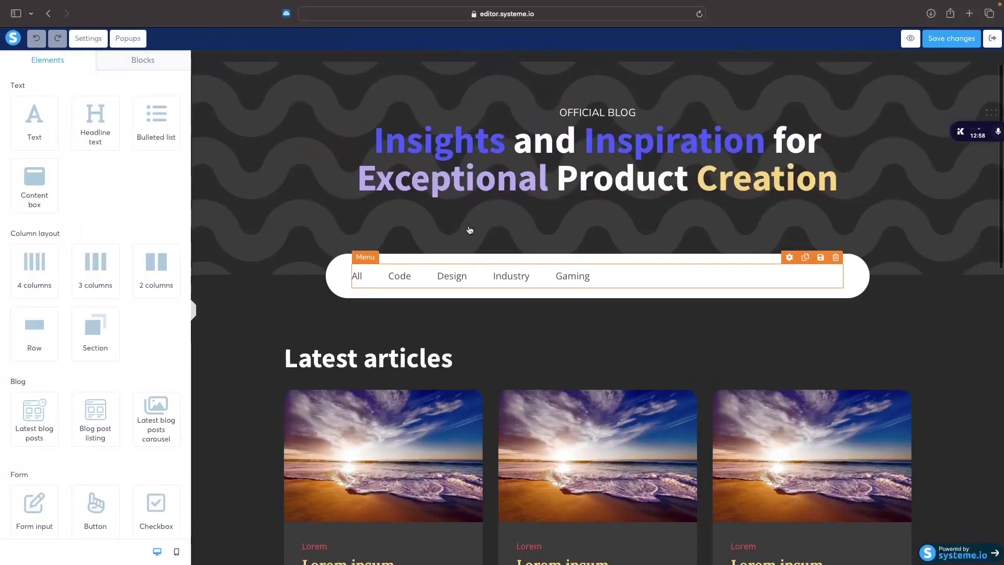
{"action": "left_click", "coordinate": [559, 308]}
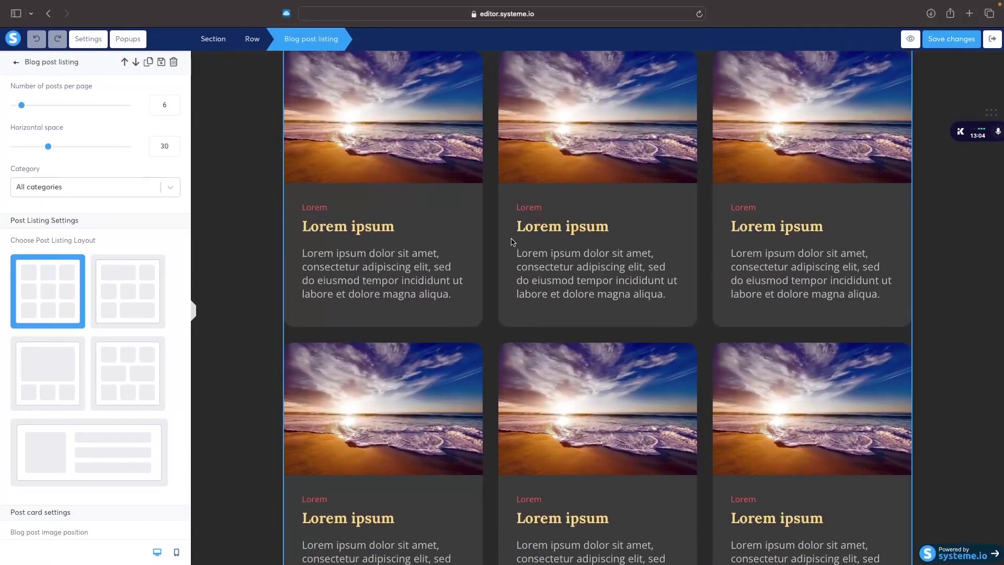
{"action": "left_click", "coordinate": [239, 226]}
{"action": "scroll", "coordinate": [239, 226], "scroll_direction": "up", "scroll_amount": 10}
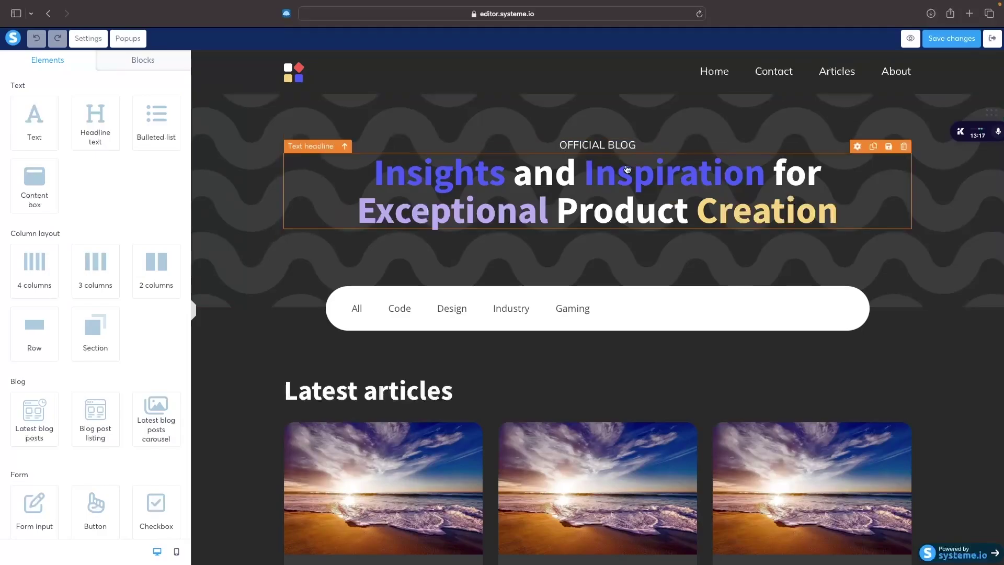
- Replace the main headline with "Daily YouTube Tutorials, Reviews & Comparisons"
{"action": "triple_click", "coordinate": [594, 185]}
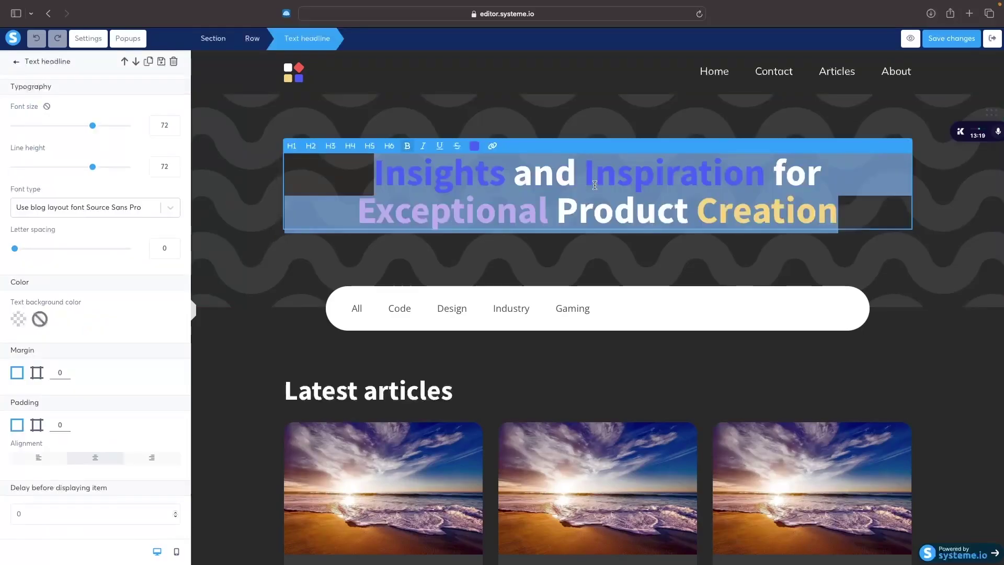
{"action": "type", "text": "Daily YouTube Tutorials, Reviews & Comparisons"}
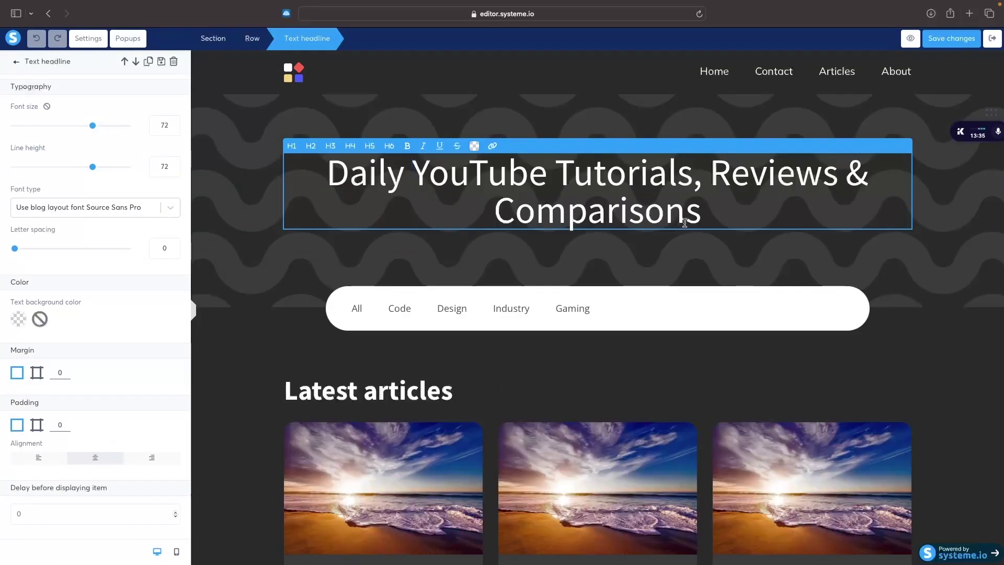
{"action": "left_click", "coordinate": [734, 262]}
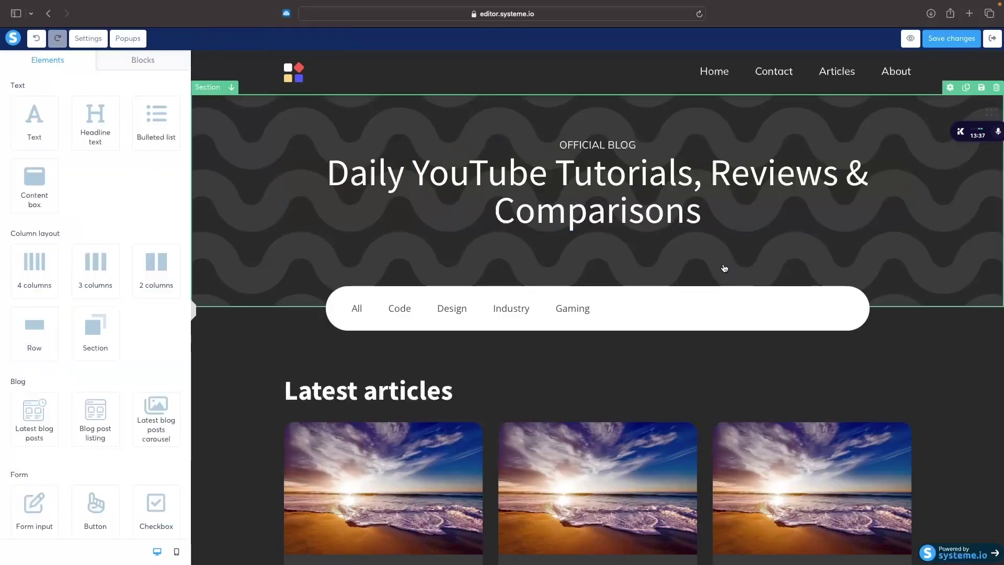
- Replace the "OFFICIAL BLOG" text above the headline with "G-Force North"
{"action": "triple_click", "coordinate": [616, 143]}
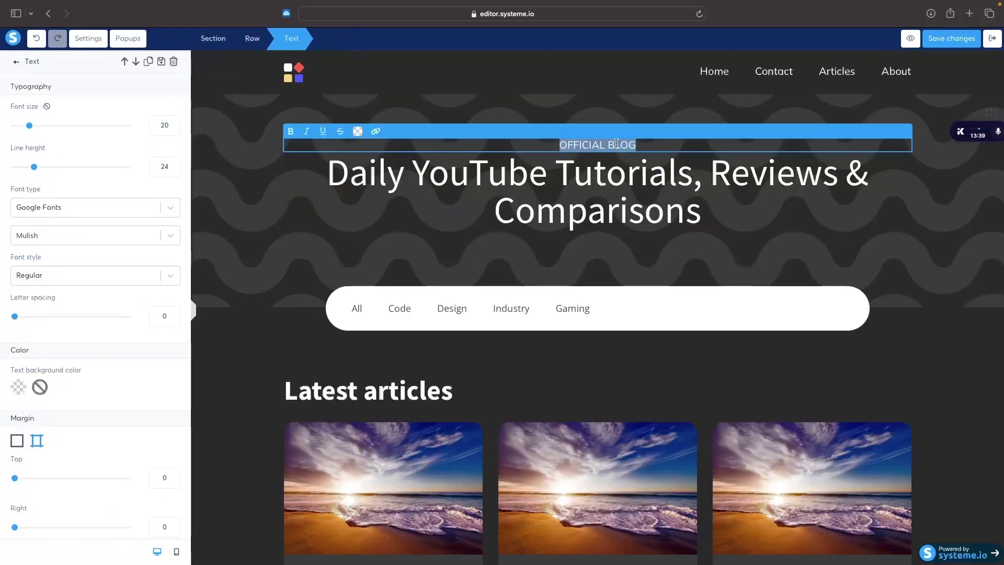
{"action": "type", "text": "G-Forcr"}
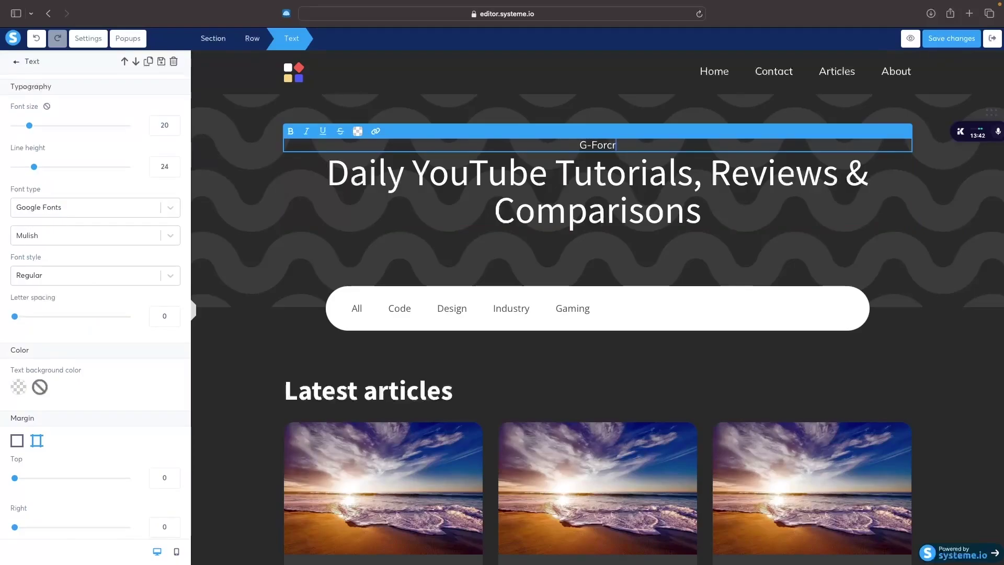
{"action": "key", "text": "BackSpace"}
{"action": "type", "text": "e North"}
- Change the colour of the "G-Force North" text above the headline to light blue
{"action": "triple_click", "coordinate": [599, 146]}
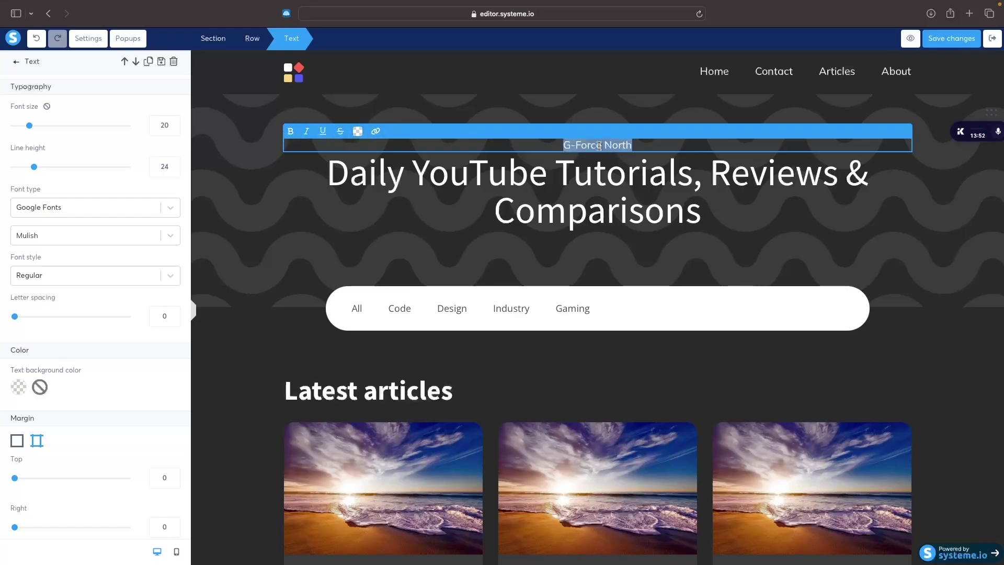
{"action": "left_click", "coordinate": [290, 132]}
{"action": "left_click", "coordinate": [289, 132]}
{"action": "left_click", "coordinate": [324, 132]}
{"action": "left_click", "coordinate": [359, 134]}
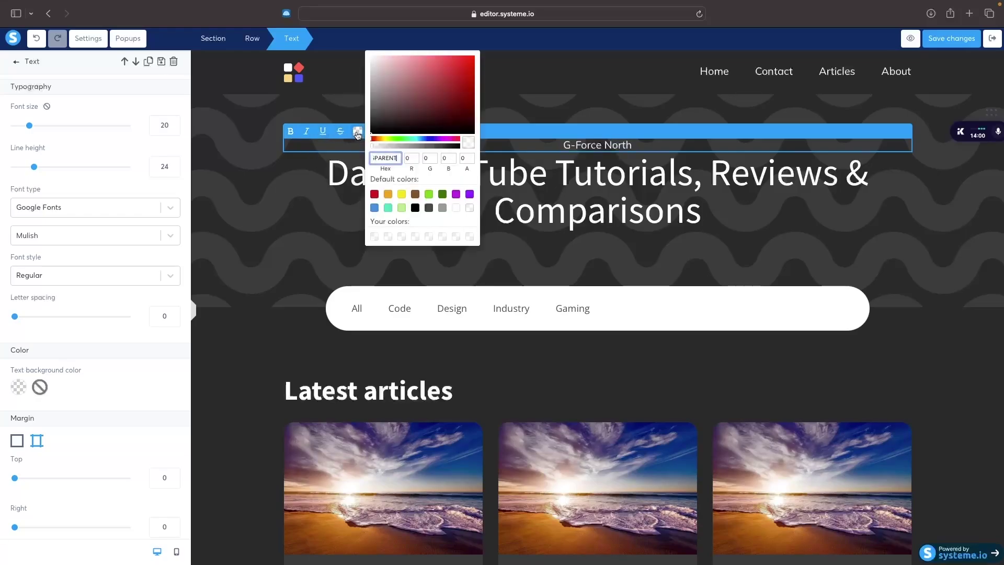
{"action": "left_click", "coordinate": [414, 140]}
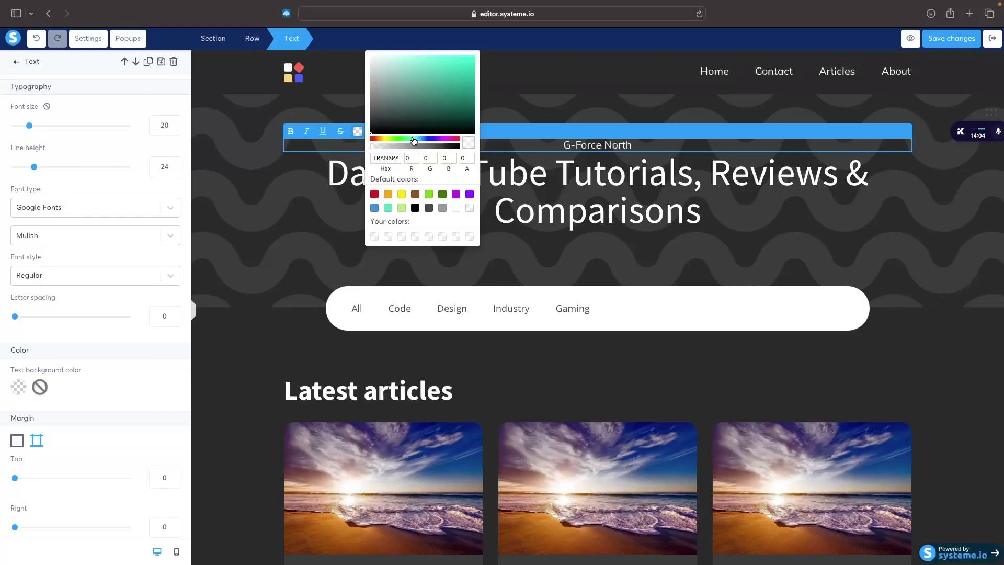
{"action": "left_click_drag", "start_coordinate": [414, 140], "coordinate": [420, 141]}
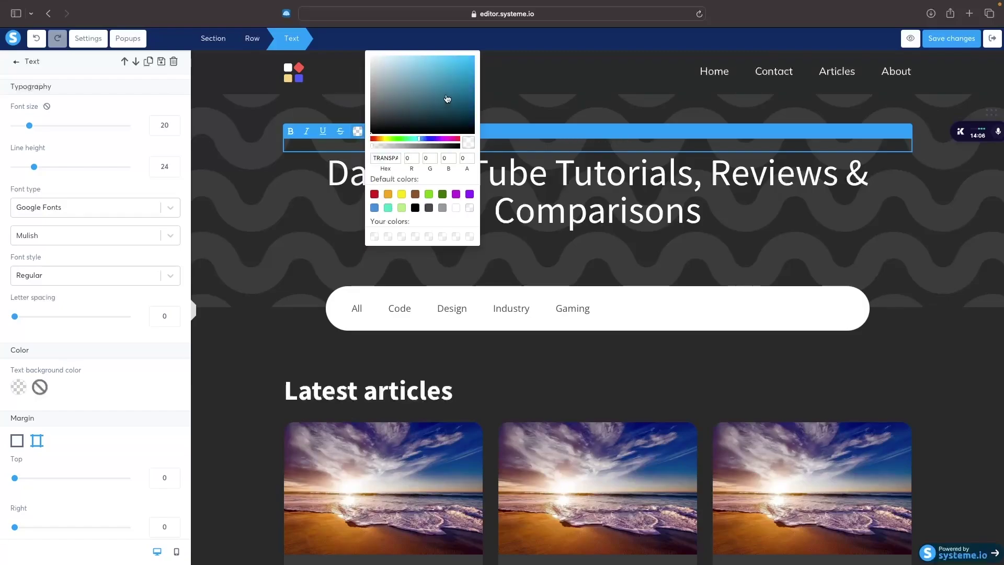
{"action": "left_click", "coordinate": [474, 56]}
{"action": "left_click", "coordinate": [520, 70]}
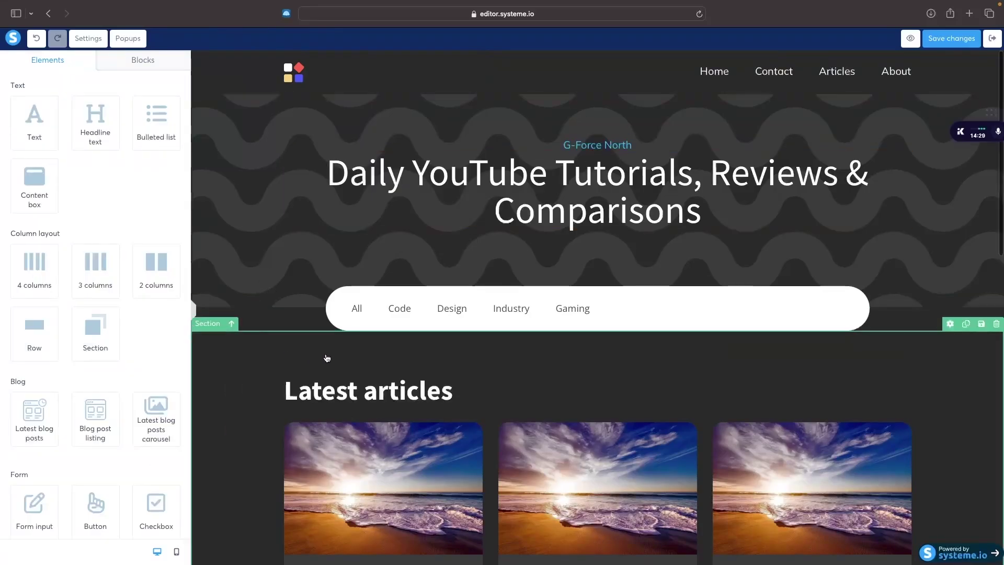
- Delete the blog post listing and the remaining "Latest articles" section from the home page
{"action": "scroll", "coordinate": [327, 358], "scroll_direction": "down", "scroll_amount": 3}
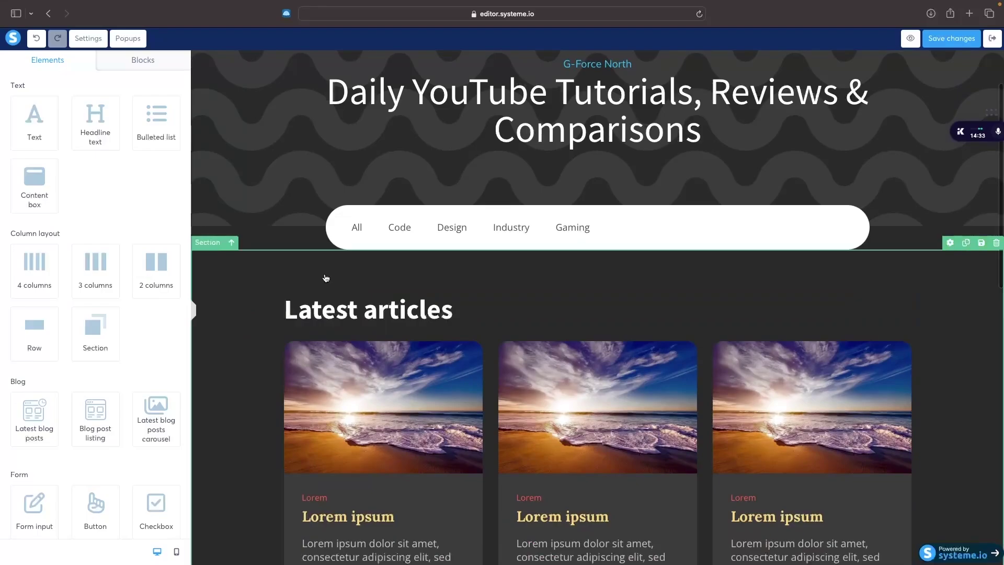
{"action": "scroll", "coordinate": [325, 278], "scroll_direction": "down", "scroll_amount": 6}
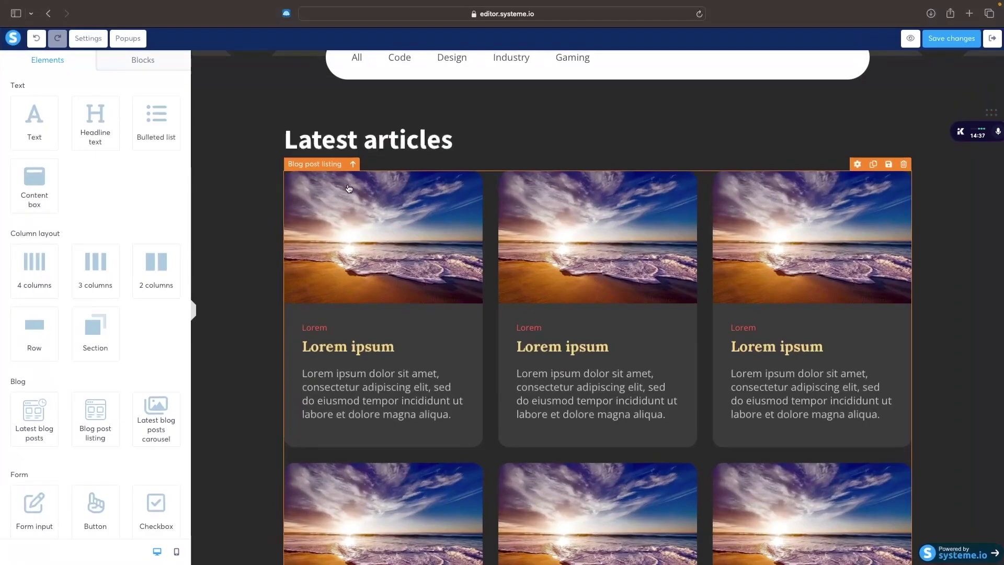
{"action": "scroll", "coordinate": [293, 189], "scroll_direction": "up", "scroll_amount": 3}
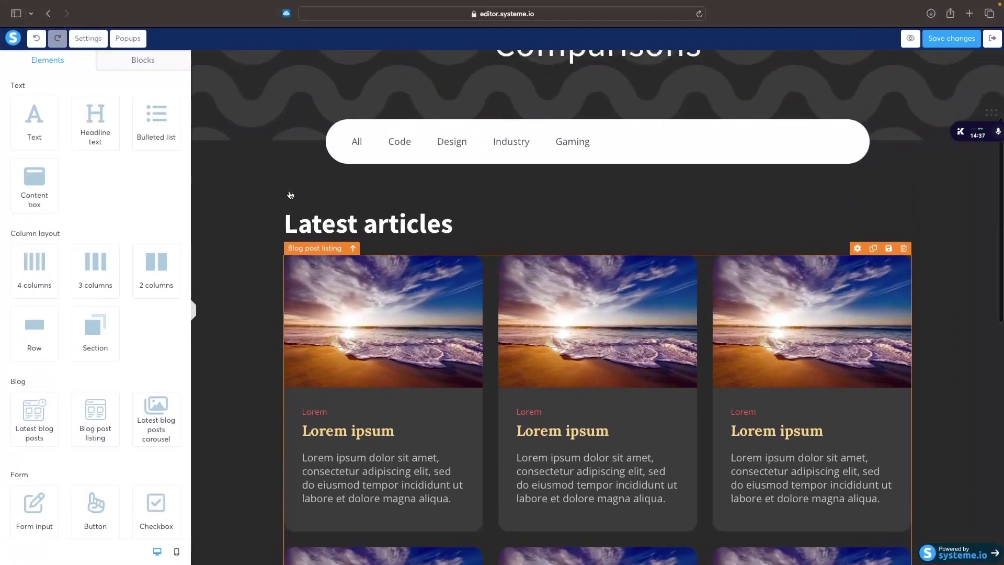
{"action": "left_click", "coordinate": [904, 249]}
{"action": "left_click", "coordinate": [599, 297]}
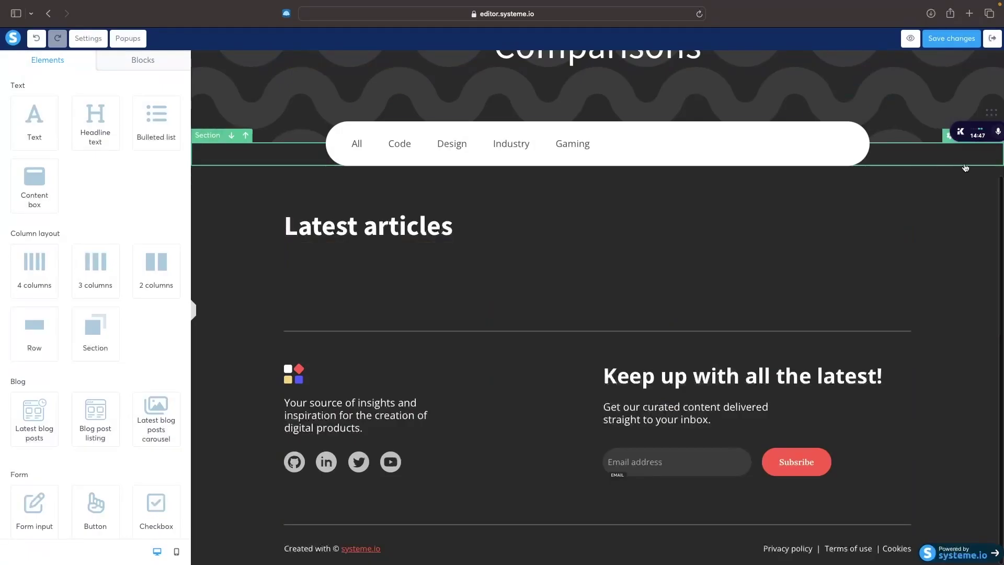
{"action": "left_click", "coordinate": [996, 160]}
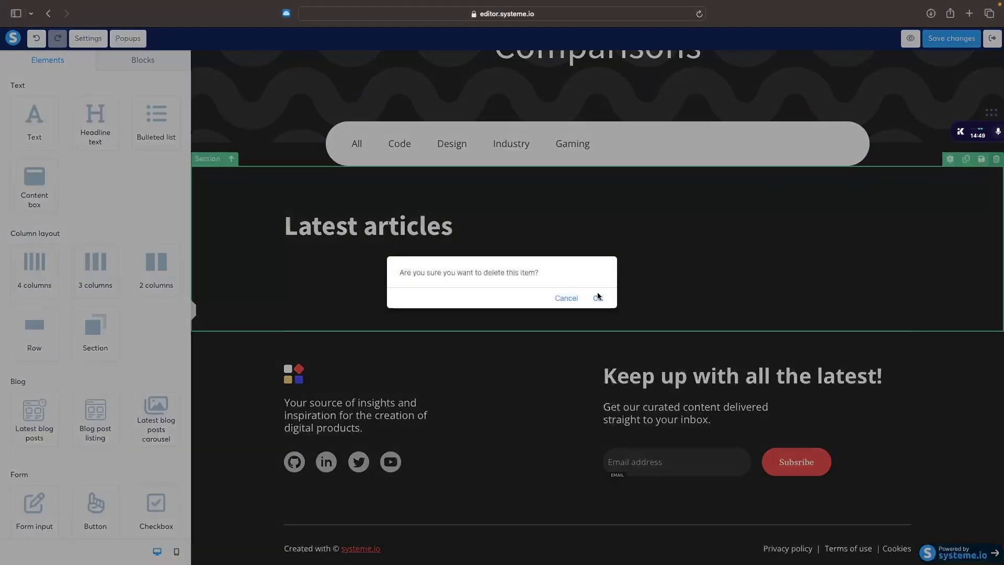
{"action": "left_click", "coordinate": [597, 298]}
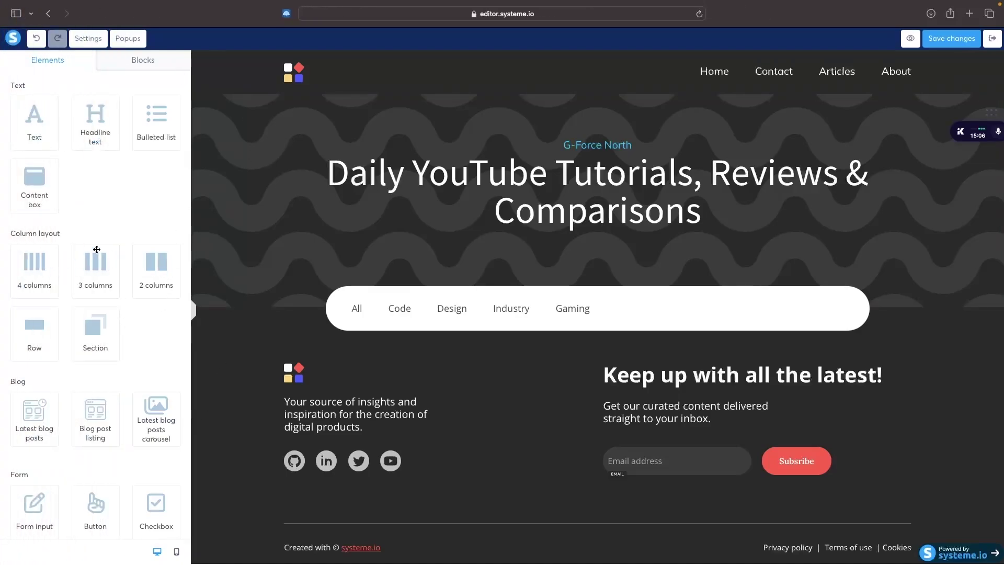
{"action": "left_click_drag", "start_coordinate": [12, 236], "coordinate": [97, 232]}
{"action": "left_click", "coordinate": [98, 232]}
{"action": "left_click_drag", "start_coordinate": [69, 333], "coordinate": [923, 320]}
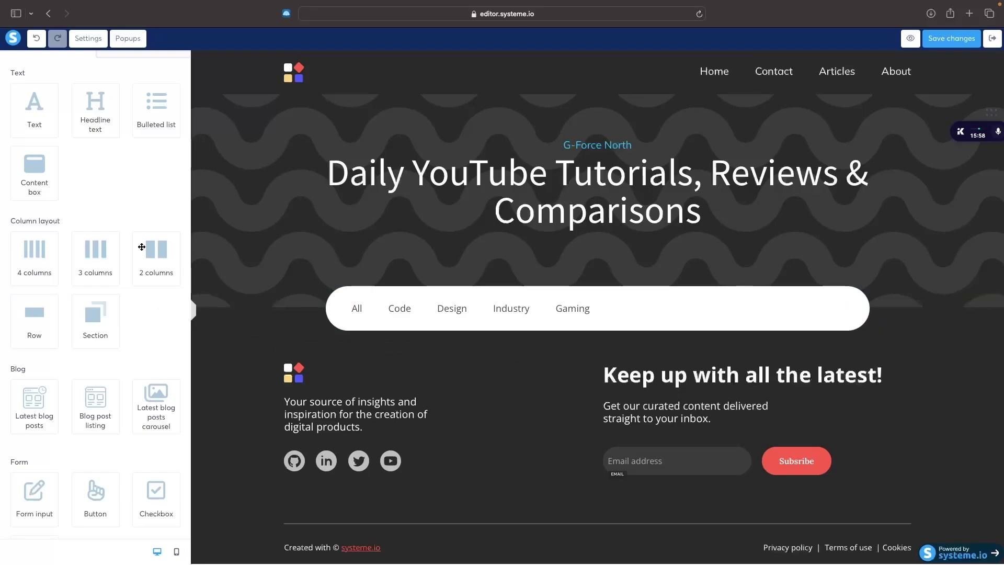
{"action": "left_click_drag", "start_coordinate": [38, 256], "coordinate": [394, 307]}
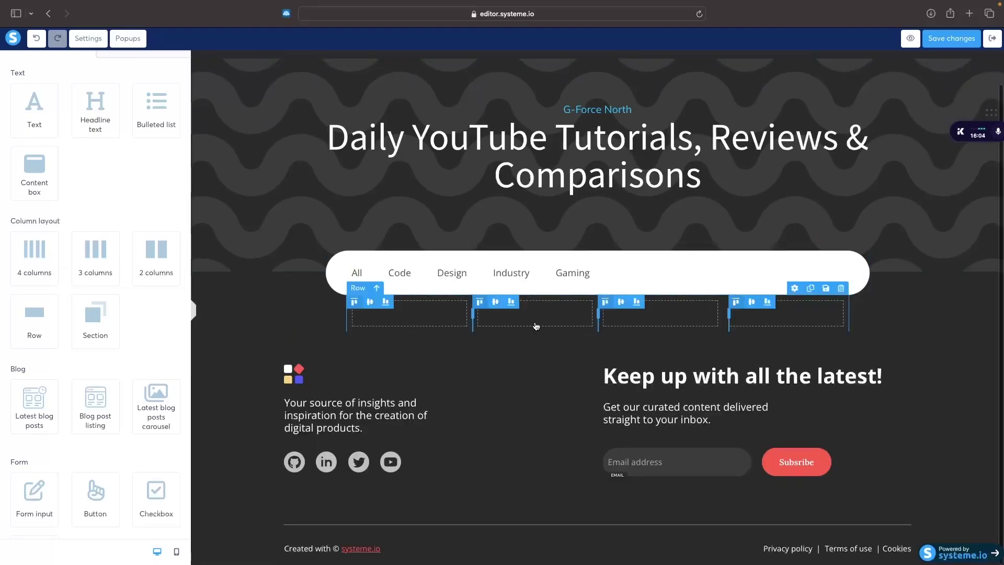
{"action": "left_click", "coordinate": [841, 288]}
{"action": "left_click", "coordinate": [599, 298]}
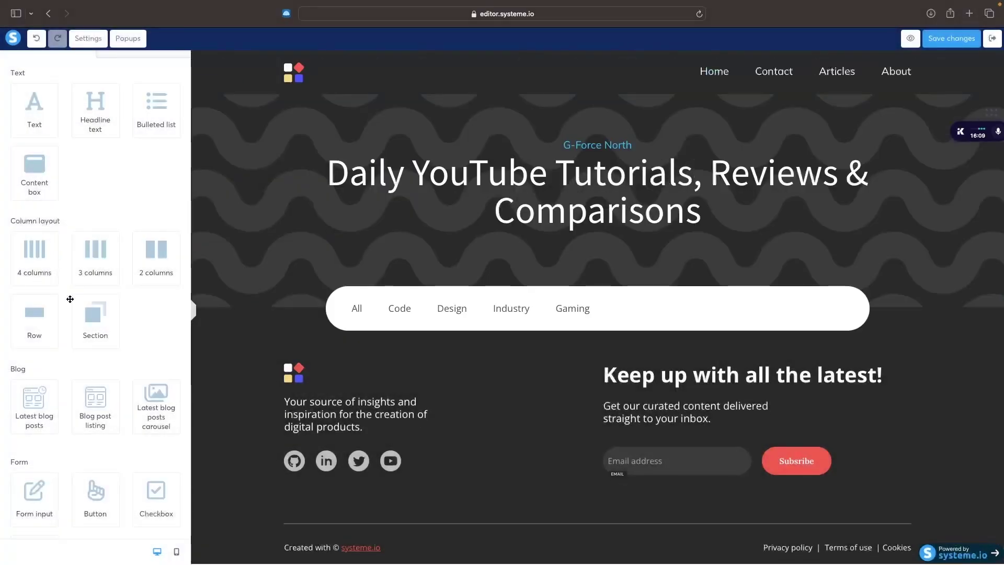
- Add a new section between the category menu and the footer, and place a text element in it
{"action": "left_click_drag", "start_coordinate": [106, 319], "coordinate": [394, 300]}
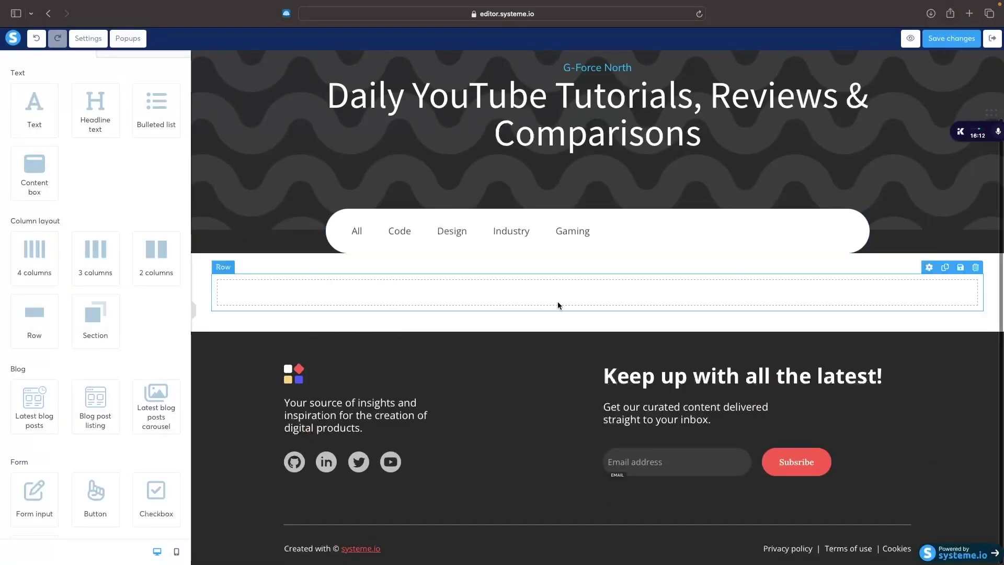
{"action": "left_click_drag", "start_coordinate": [33, 104], "coordinate": [512, 302]}
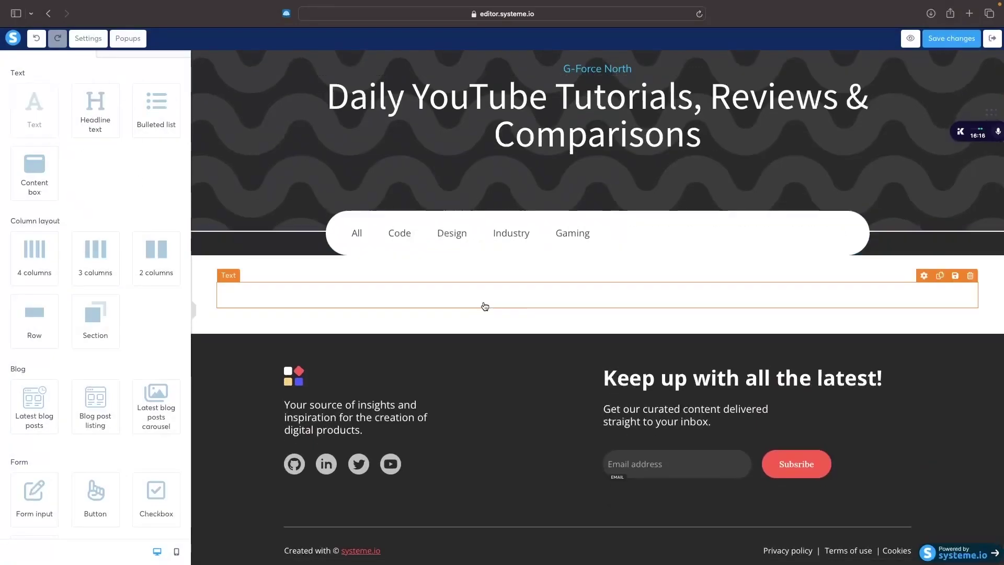
- Clear the placeholder text and delete the text element from the new section below the category menu
{"action": "left_click", "coordinate": [489, 305]}
{"action": "double_click", "coordinate": [441, 292]}
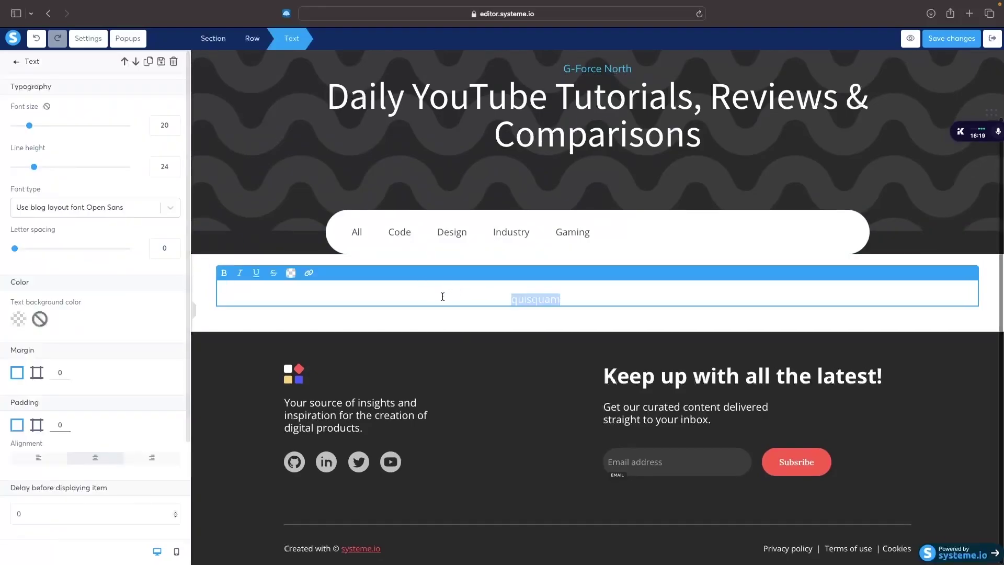
{"action": "key", "text": "BackSpace"}
{"action": "left_click", "coordinate": [800, 328]}
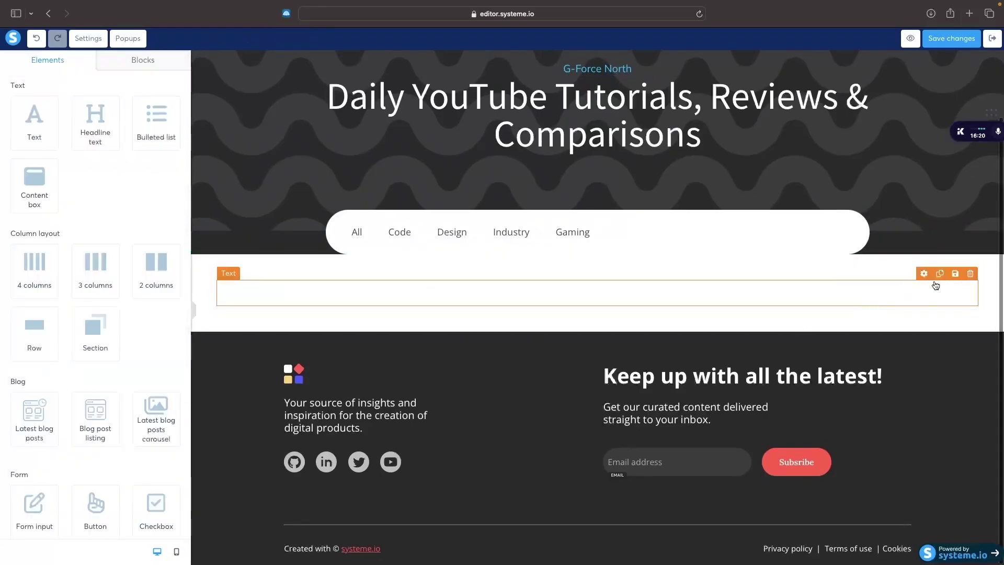
{"action": "left_click", "coordinate": [973, 276]}
{"action": "left_click", "coordinate": [596, 296]}
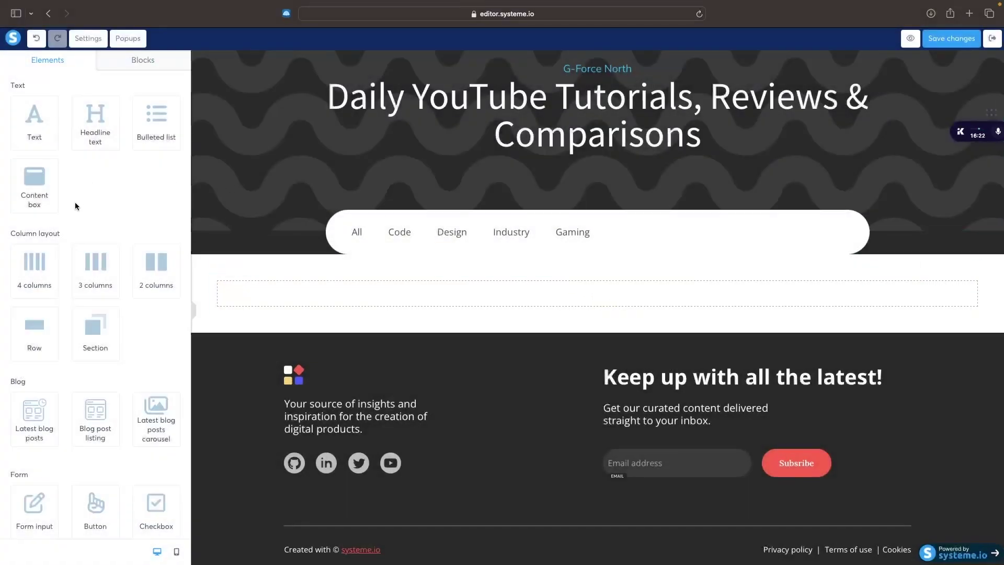
- Try a full-width video element in the empty section below the category menu and delete it again
{"action": "scroll", "coordinate": [47, 307], "scroll_direction": "down", "scroll_amount": 2}
{"action": "scroll", "coordinate": [47, 307], "scroll_direction": "down", "scroll_amount": 4}
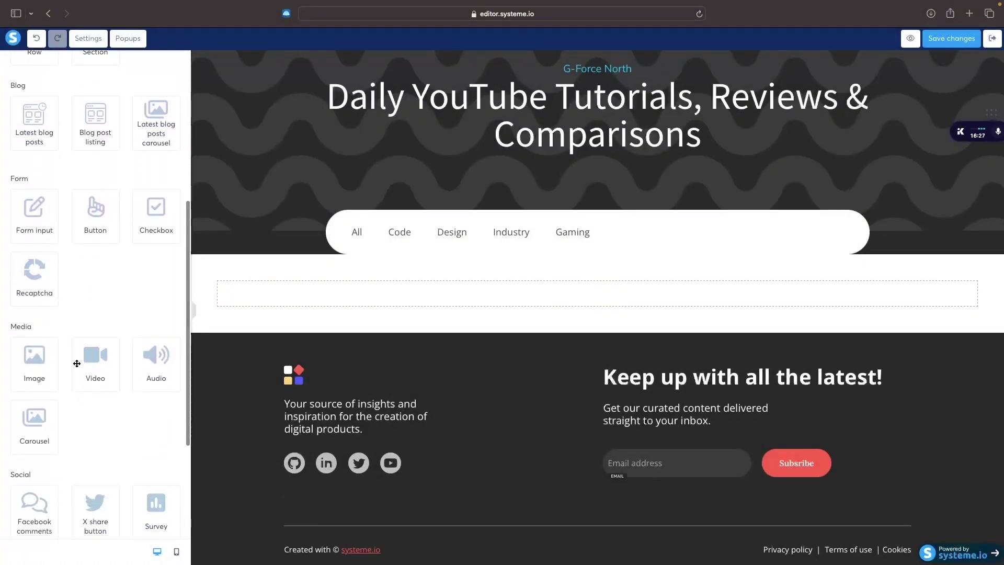
{"action": "left_click_drag", "start_coordinate": [77, 363], "coordinate": [428, 302]}
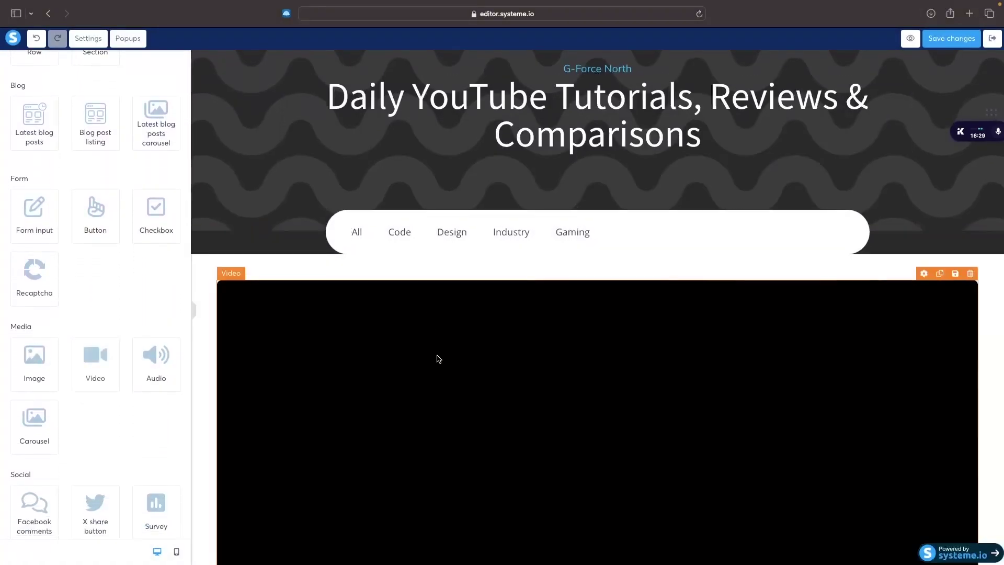
{"action": "scroll", "coordinate": [451, 389], "scroll_direction": "down", "scroll_amount": 5}
{"action": "left_click", "coordinate": [372, 246]}
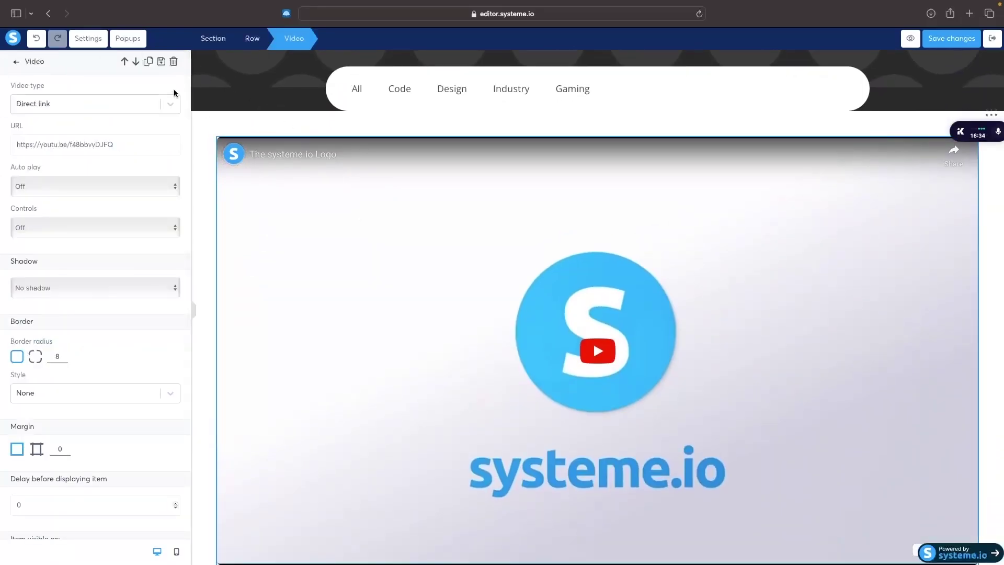
{"action": "left_click", "coordinate": [173, 61]}
- Delete the empty white section above the footer and add a four-column row directly below the category menu
{"action": "left_click", "coordinate": [598, 297]}
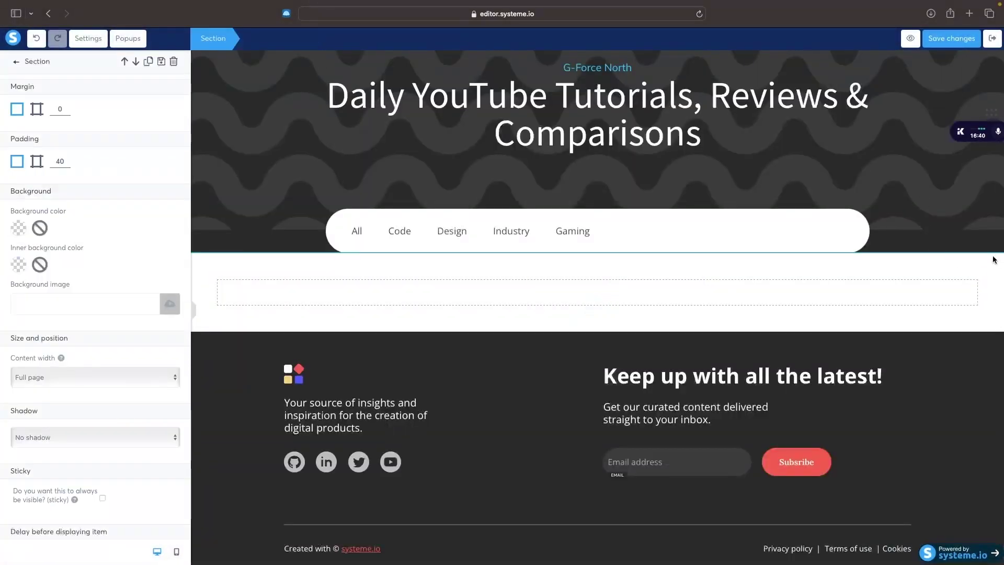
{"action": "left_click", "coordinate": [996, 245]}
{"action": "left_click", "coordinate": [598, 298]}
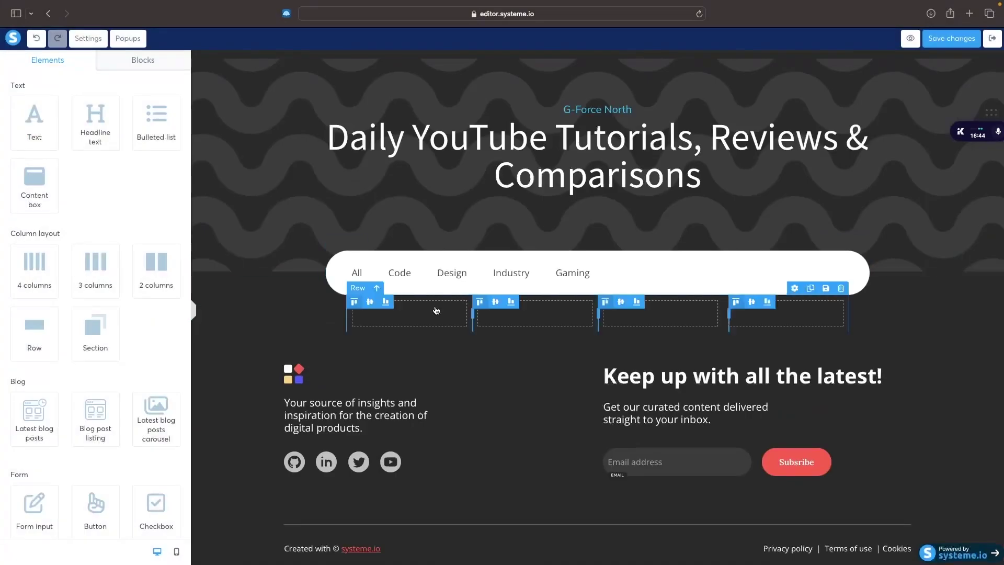
- Place a video element in each of the four columns below the category menu
{"action": "scroll", "coordinate": [121, 316], "scroll_direction": "down", "scroll_amount": 6}
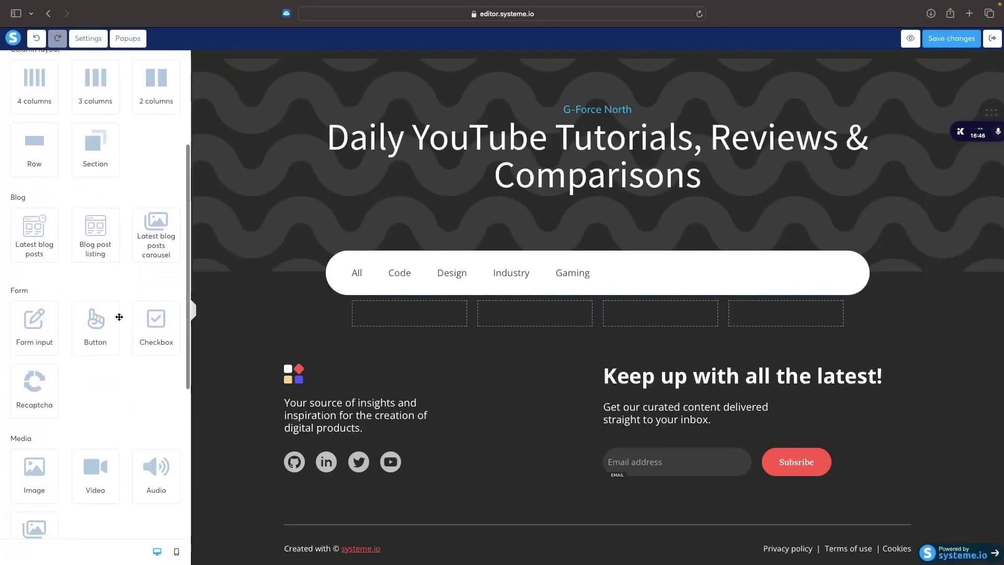
{"action": "left_click_drag", "start_coordinate": [85, 351], "coordinate": [403, 313]}
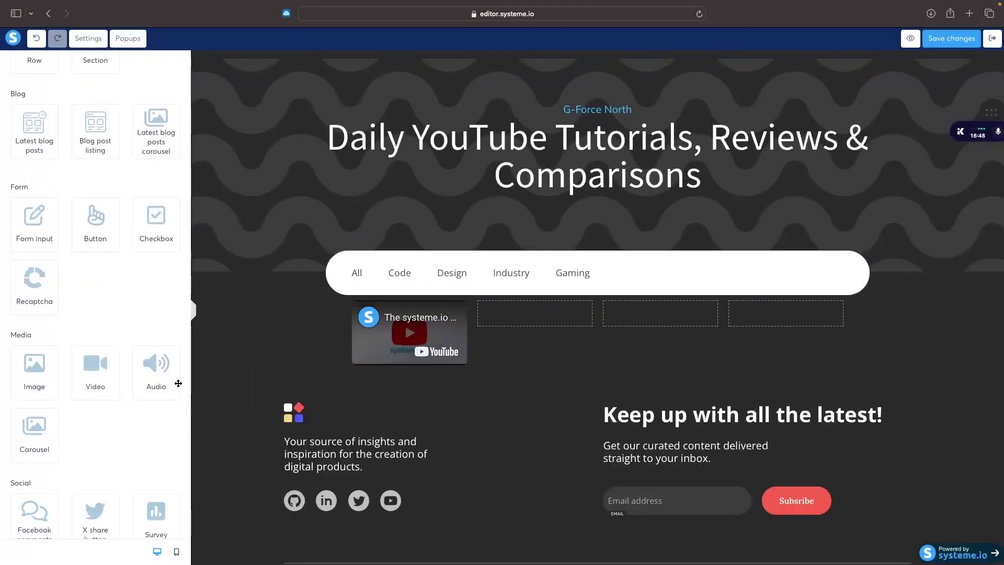
{"action": "left_click_drag", "start_coordinate": [89, 375], "coordinate": [653, 333]}
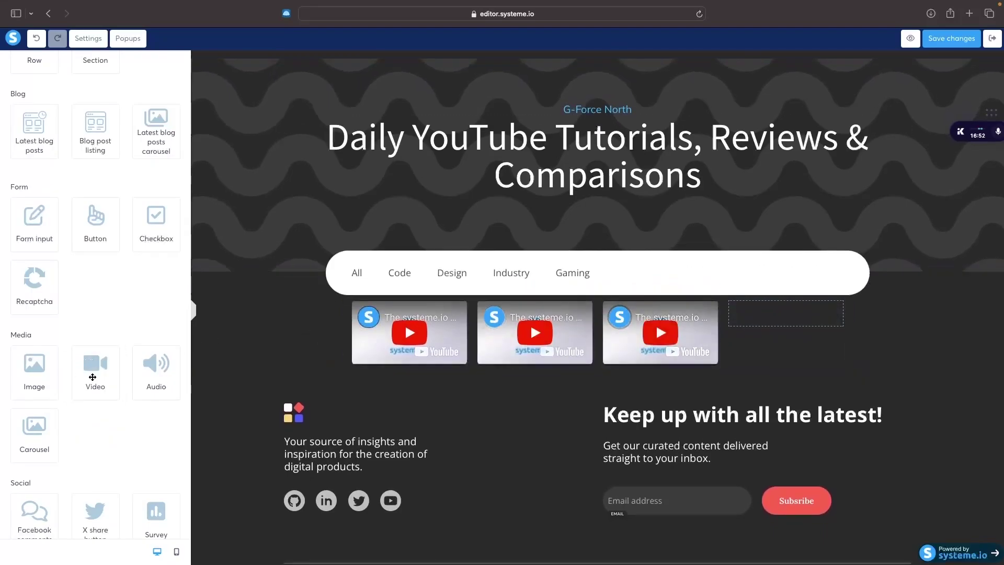
{"action": "left_click_drag", "start_coordinate": [97, 376], "coordinate": [756, 350]}
- Select the first column's video, switch to YouTube Studio and open the Google Meet tutorial's details in a new tab
{"action": "left_click", "coordinate": [430, 336]}
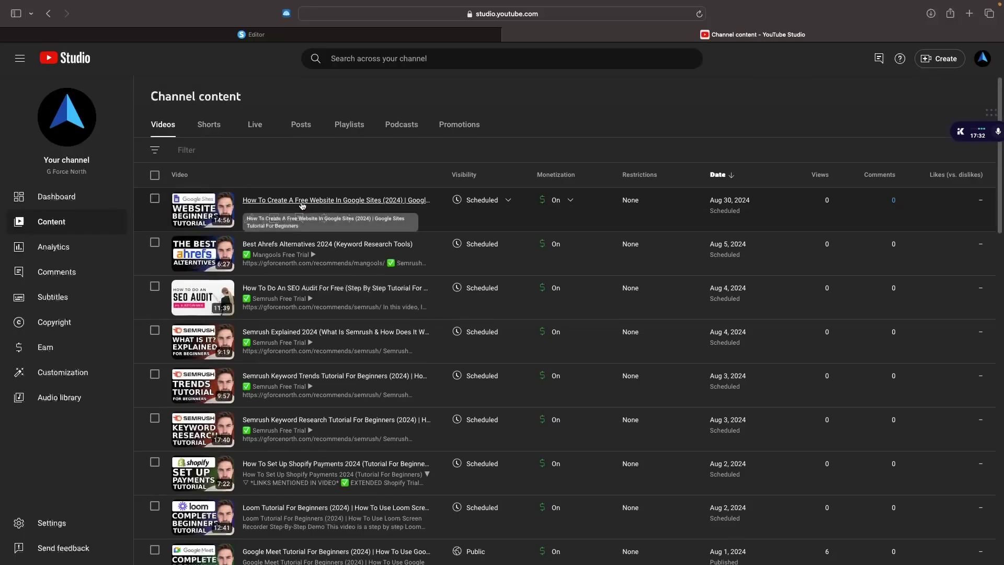
{"action": "scroll", "coordinate": [335, 216], "scroll_direction": "down", "scroll_amount": 5}
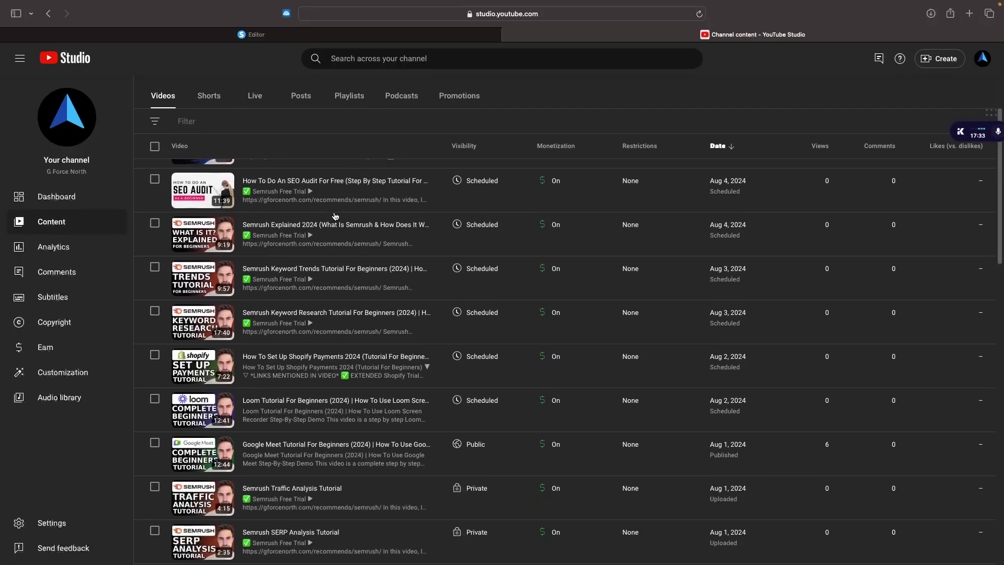
{"action": "scroll", "coordinate": [336, 216], "scroll_direction": "down", "scroll_amount": 3}
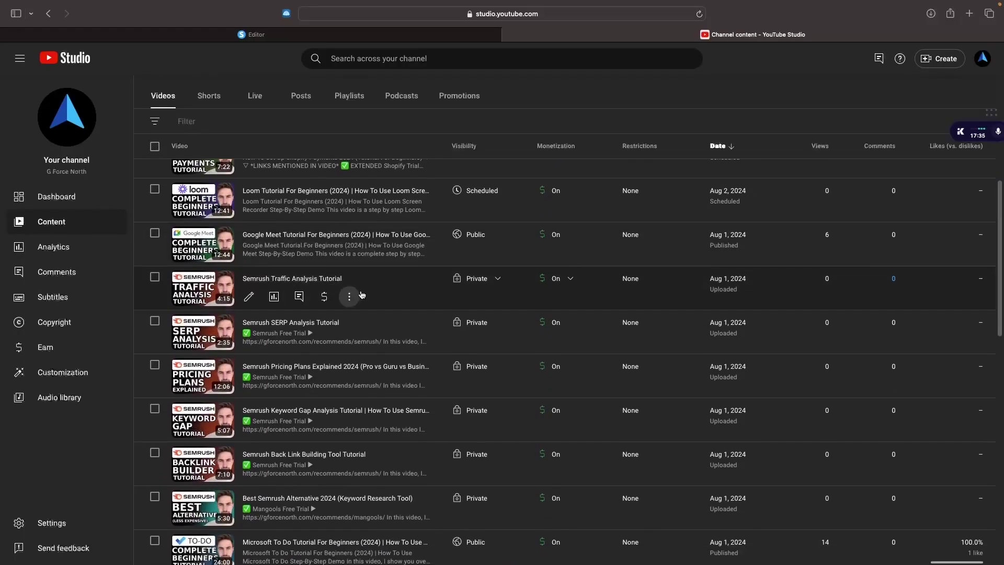
{"action": "scroll", "coordinate": [385, 294], "scroll_direction": "up", "scroll_amount": 1}
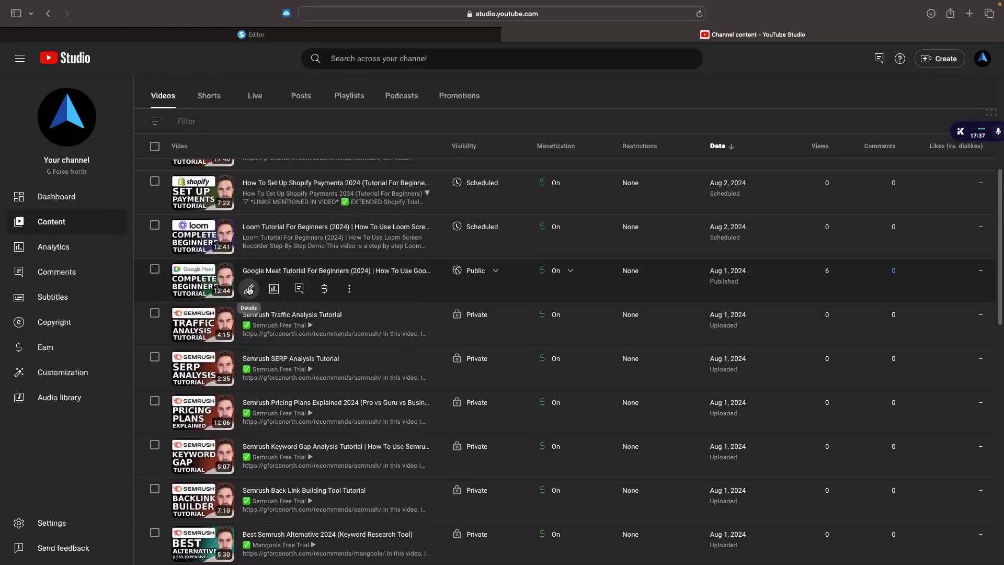
{"action": "right_click", "coordinate": [249, 288]}
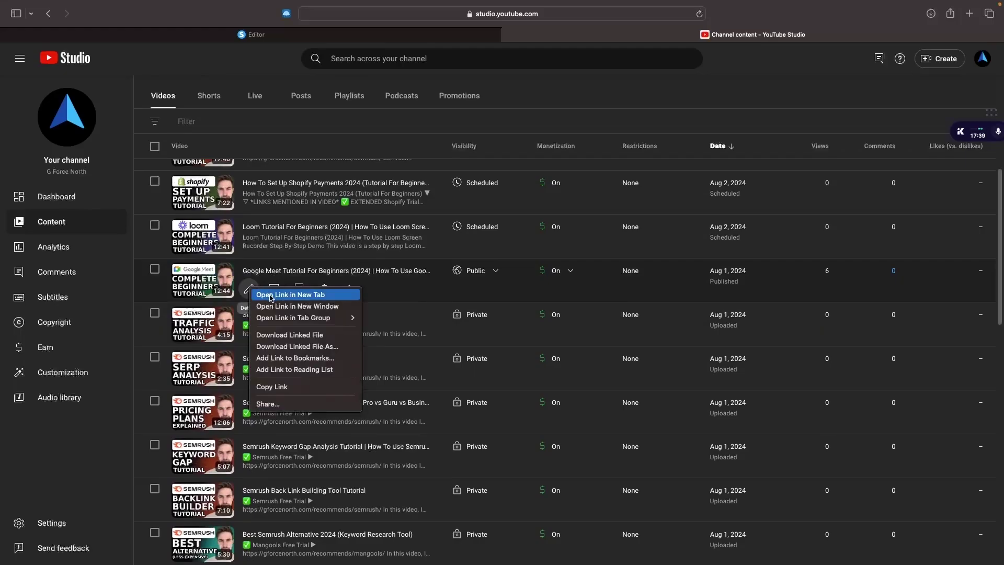
{"action": "left_click", "coordinate": [271, 295]}
- Open the details of the Microsoft To Do, Google Sites blog and Smartsheet Automations videos in separate new tabs
{"action": "scroll", "coordinate": [352, 308], "scroll_direction": "down", "scroll_amount": 5}
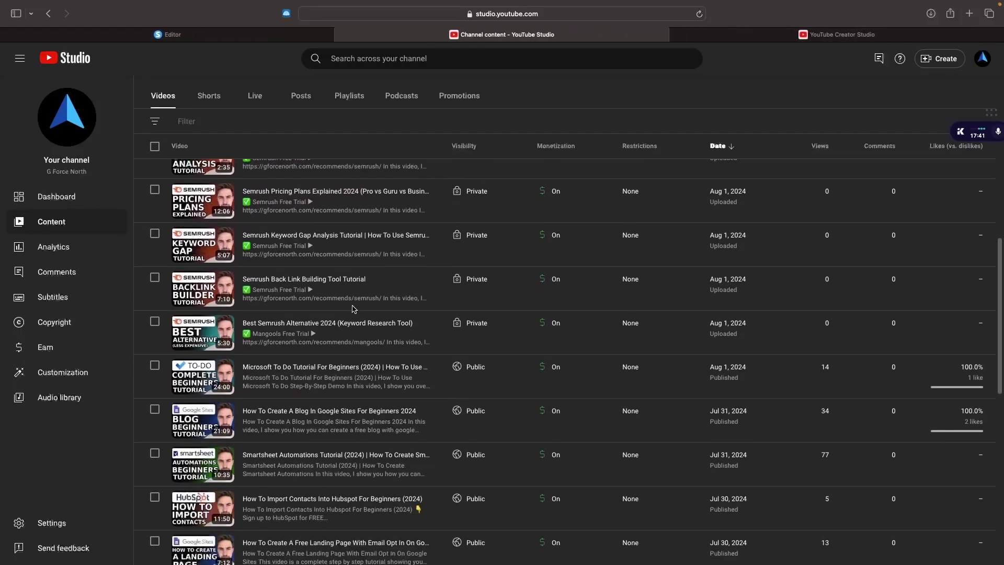
{"action": "scroll", "coordinate": [354, 308], "scroll_direction": "down", "scroll_amount": 2}
{"action": "right_click", "coordinate": [249, 285]}
{"action": "left_click", "coordinate": [277, 291]}
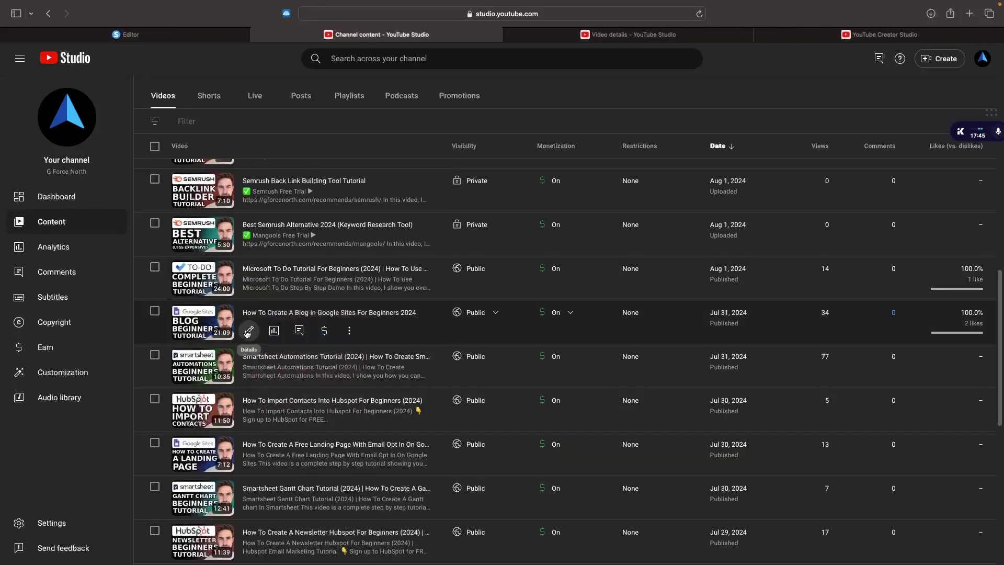
{"action": "right_click", "coordinate": [248, 333]}
{"action": "left_click", "coordinate": [271, 337]}
{"action": "right_click", "coordinate": [250, 373]}
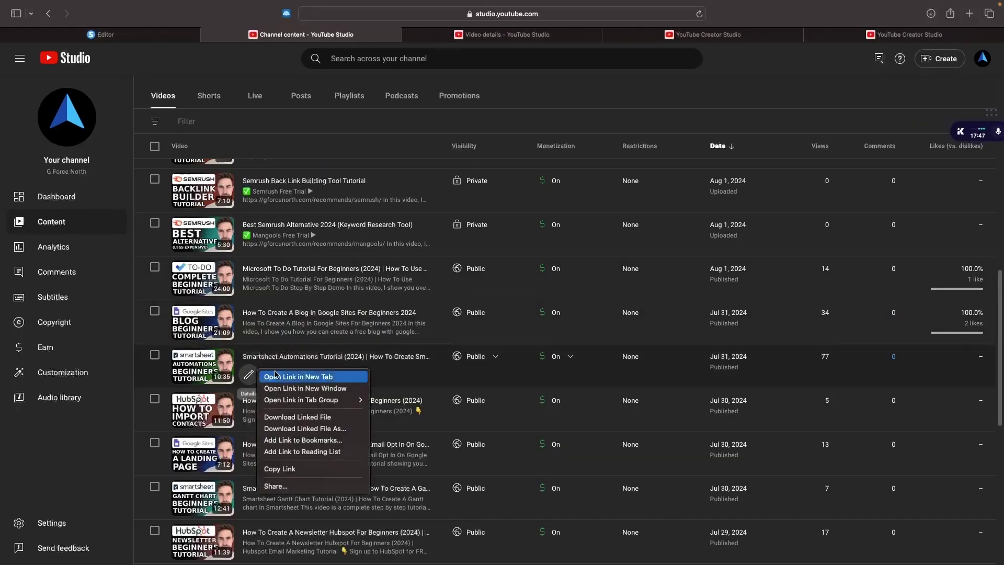
{"action": "left_click", "coordinate": [276, 375]}
{"action": "left_click", "coordinate": [444, 35]}
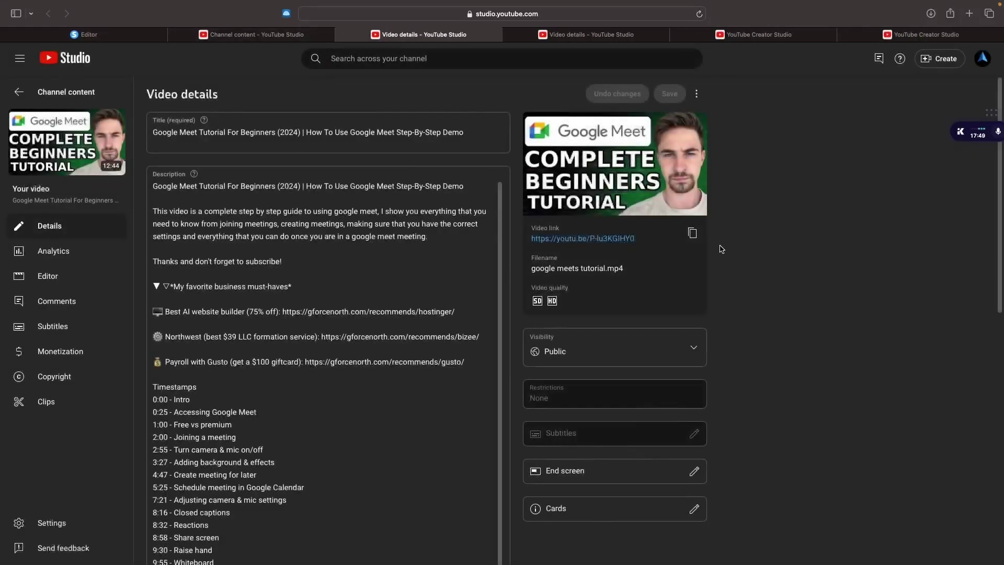
{"action": "key", "text": "ctrl+Left"}
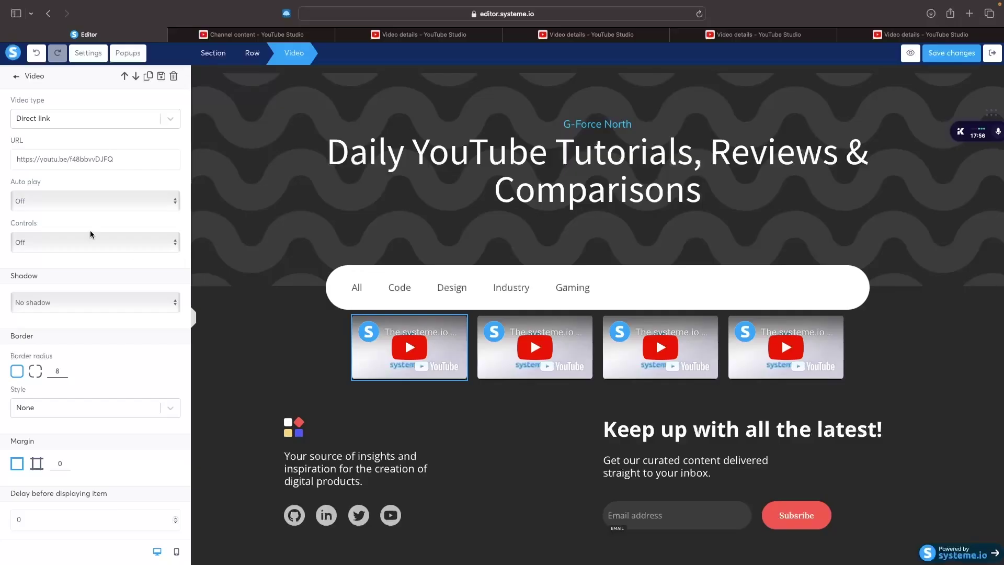
{"action": "left_click_drag", "start_coordinate": [129, 157], "coordinate": [1, 160]}
{"action": "type", "text": "https://youtu.be/P-lu3KGIHYQ"}
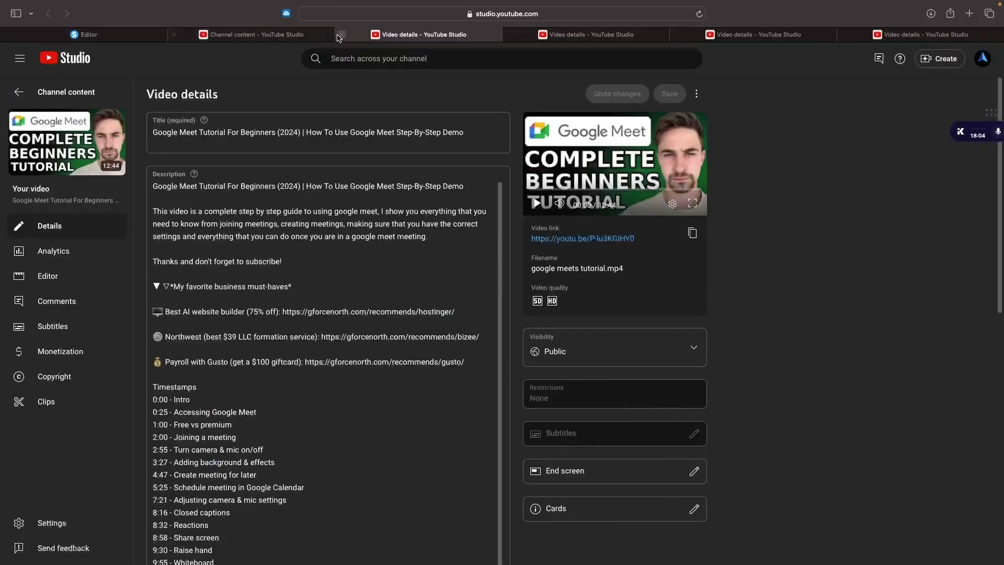
{"action": "key", "text": "super+w"}
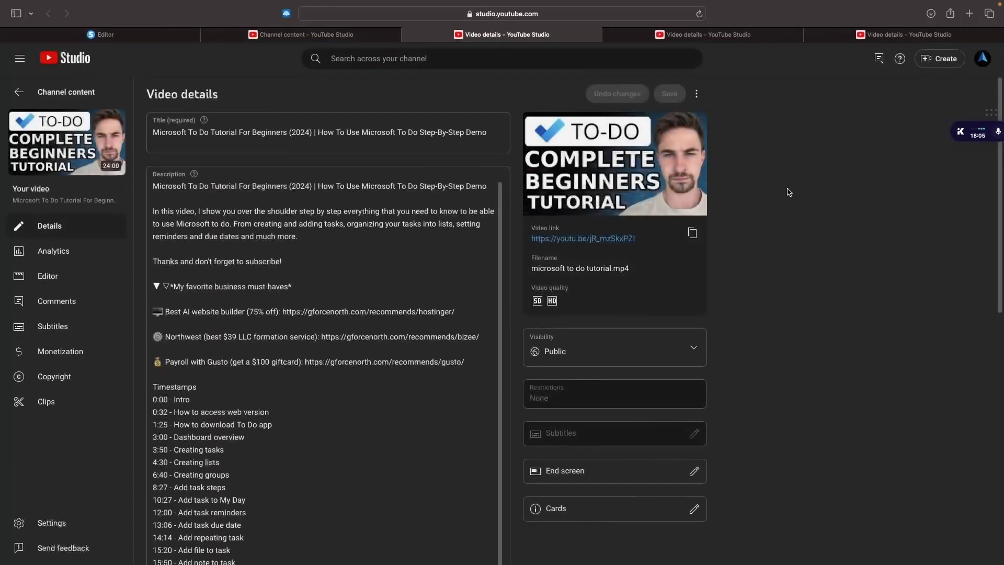
{"action": "left_click", "coordinate": [694, 235]}
{"action": "left_click", "coordinate": [120, 34]}
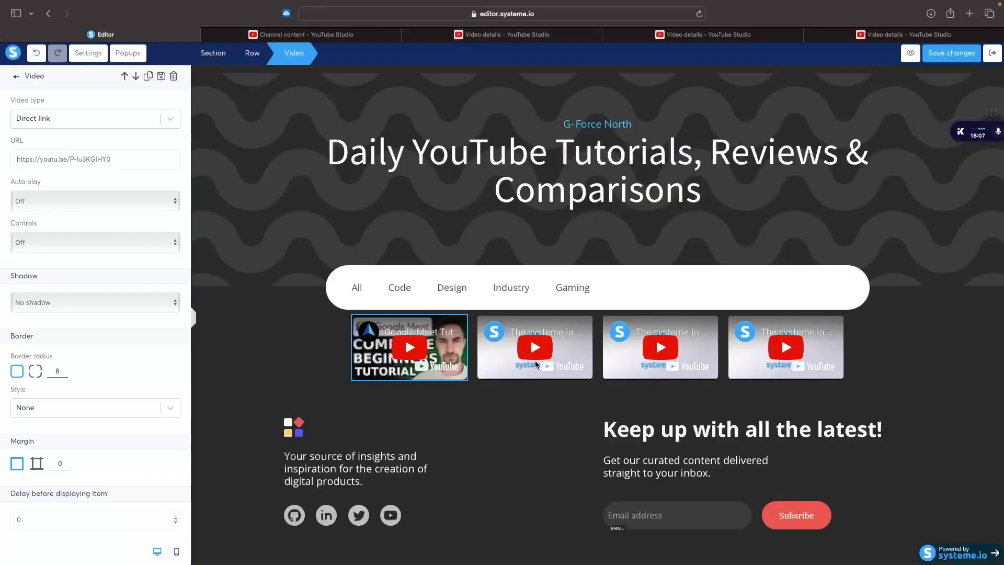
{"action": "left_click", "coordinate": [504, 358]}
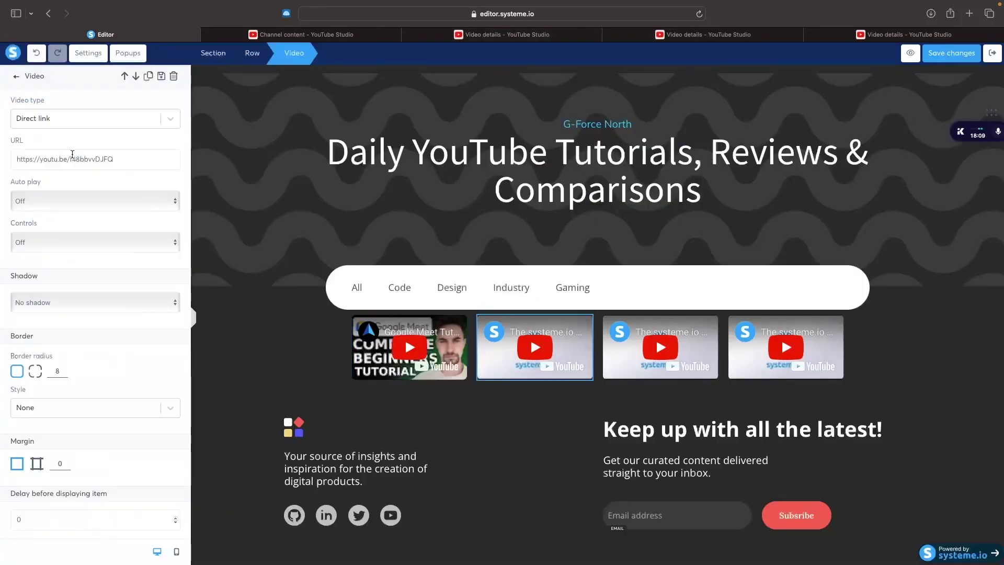
{"action": "left_click", "coordinate": [72, 154]}
{"action": "key", "text": "super+a"}
{"action": "key", "text": "super+v"}
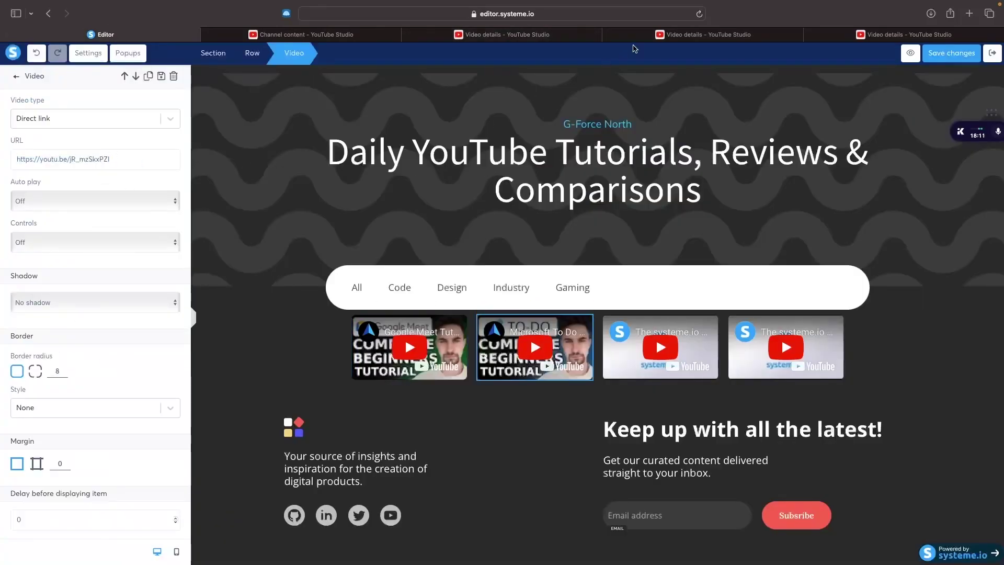
{"action": "left_click", "coordinate": [669, 35]}
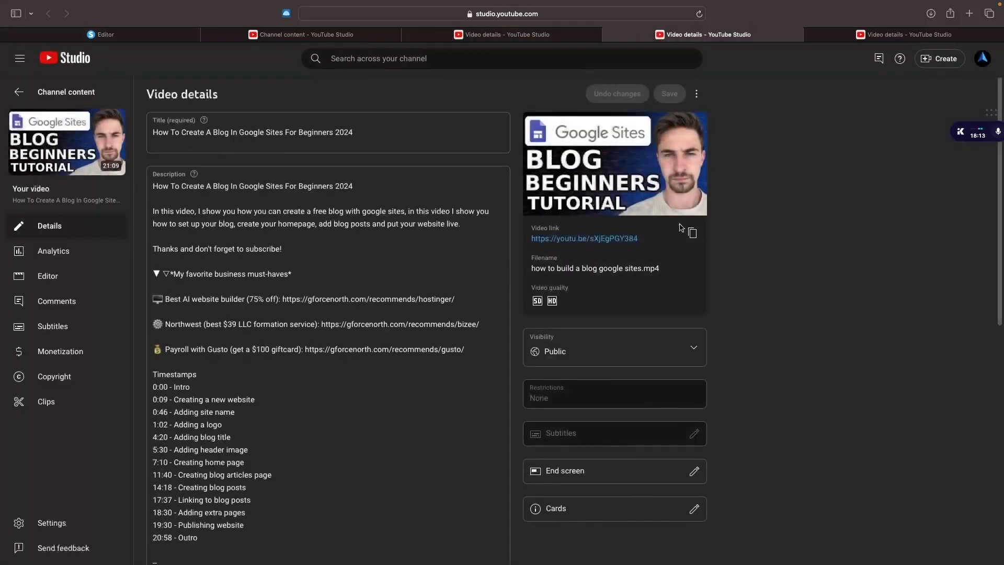
{"action": "left_click", "coordinate": [692, 233]}
{"action": "left_click", "coordinate": [177, 36]}
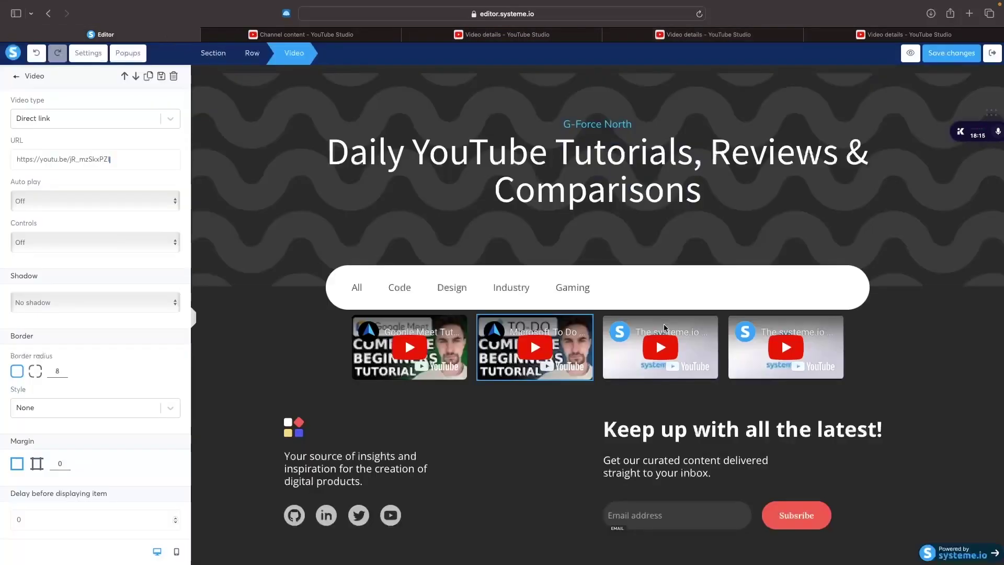
{"action": "left_click", "coordinate": [665, 328]}
{"action": "triple_click", "coordinate": [129, 159]}
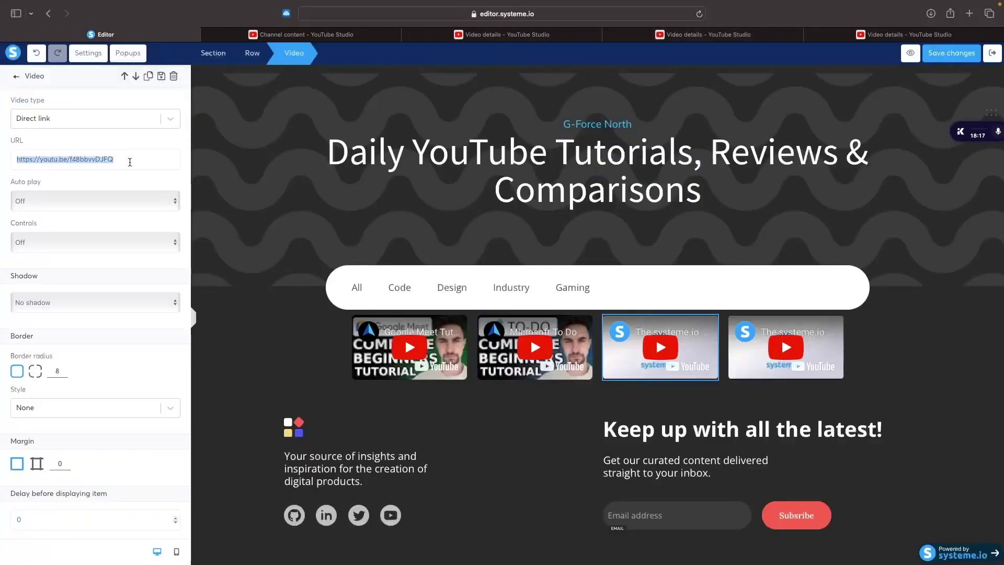
{"action": "key", "text": "super+v"}
{"action": "left_click", "coordinate": [842, 36]}
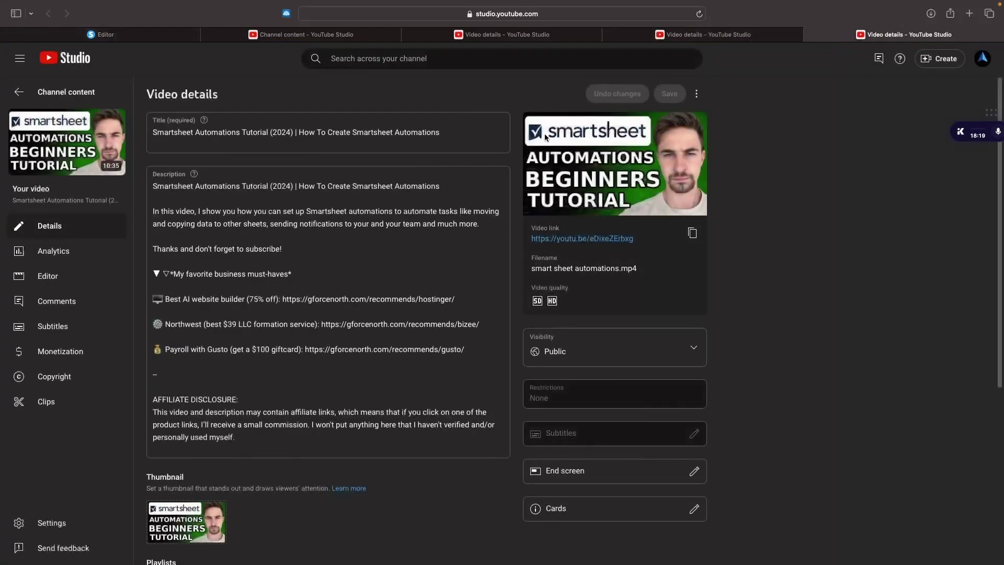
{"action": "left_click", "coordinate": [693, 233]}
{"action": "left_click", "coordinate": [157, 35]}
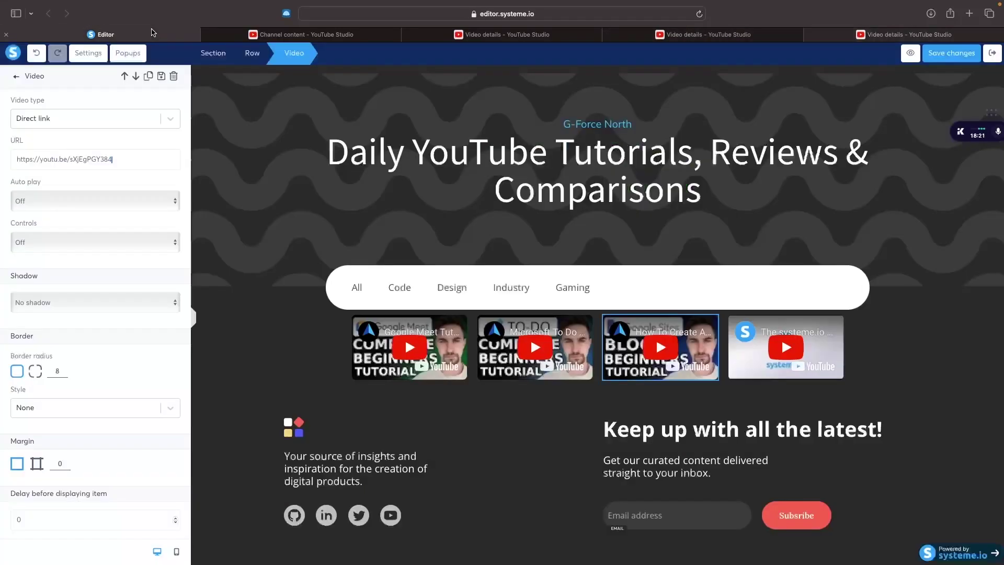
{"action": "left_click", "coordinate": [749, 356]}
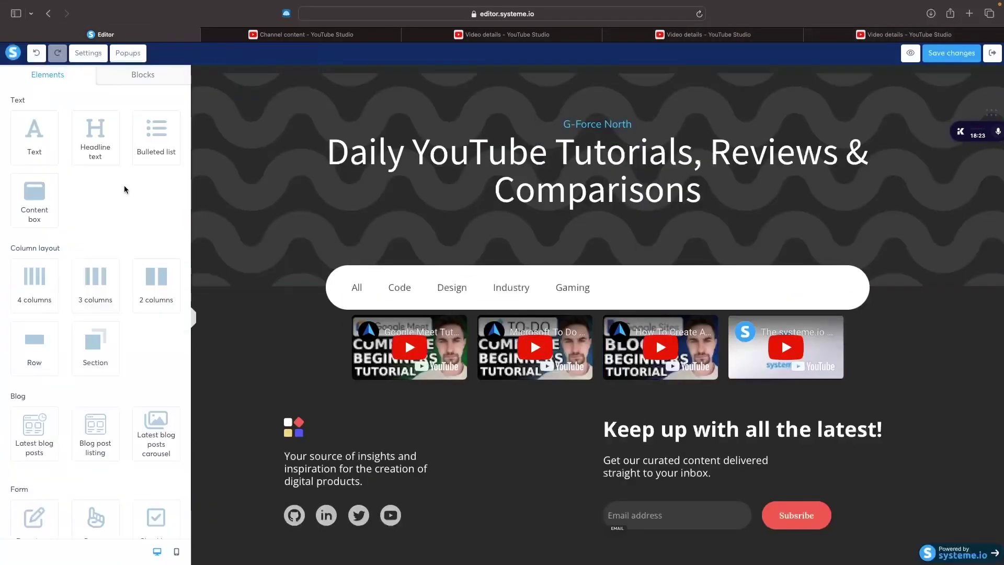
{"action": "left_click", "coordinate": [761, 366]}
{"action": "triple_click", "coordinate": [74, 159]}
{"action": "key", "text": "ctrl+v"}
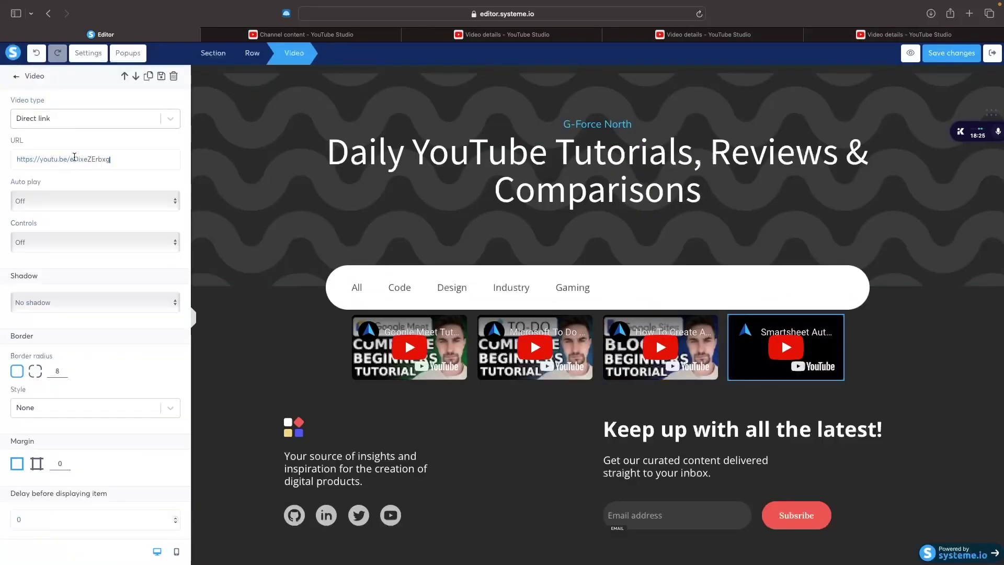
{"action": "left_click", "coordinate": [242, 359]}
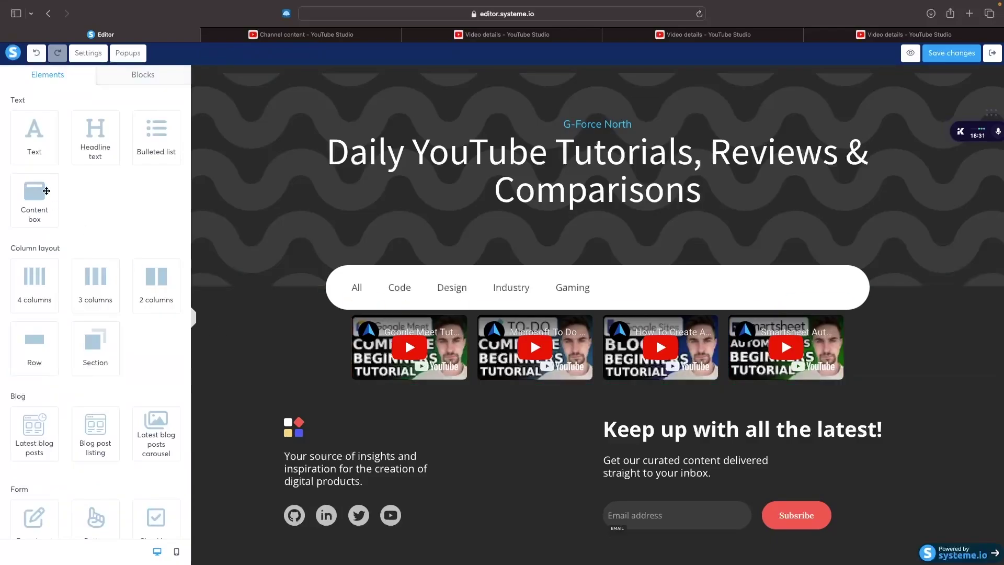
- Add a headline above the four embedded videos and set its text to "Recent Uploads"
{"action": "left_click_drag", "start_coordinate": [94, 134], "coordinate": [400, 314]}
{"action": "left_click", "coordinate": [571, 336]}
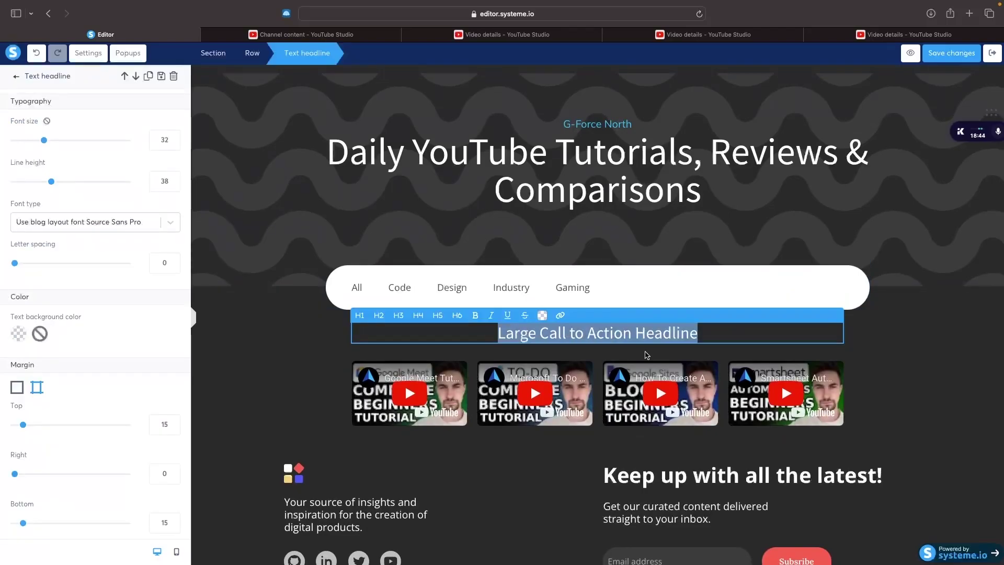
{"action": "type", "text": "rE"}
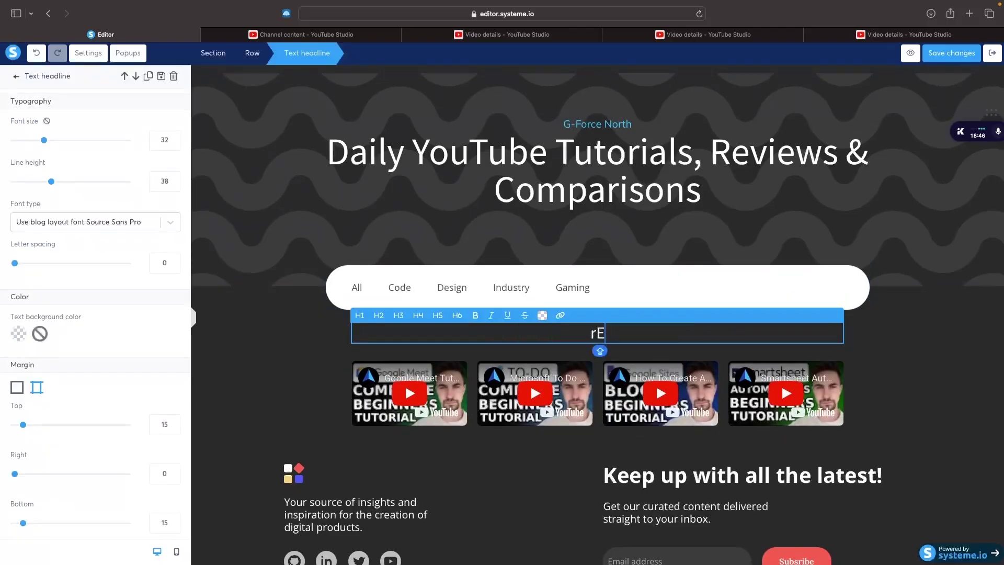
{"action": "key", "text": "BackSpace"}
{"action": "key", "text": "BackSpace"}
{"action": "type", "text": "Recent Uploads"}
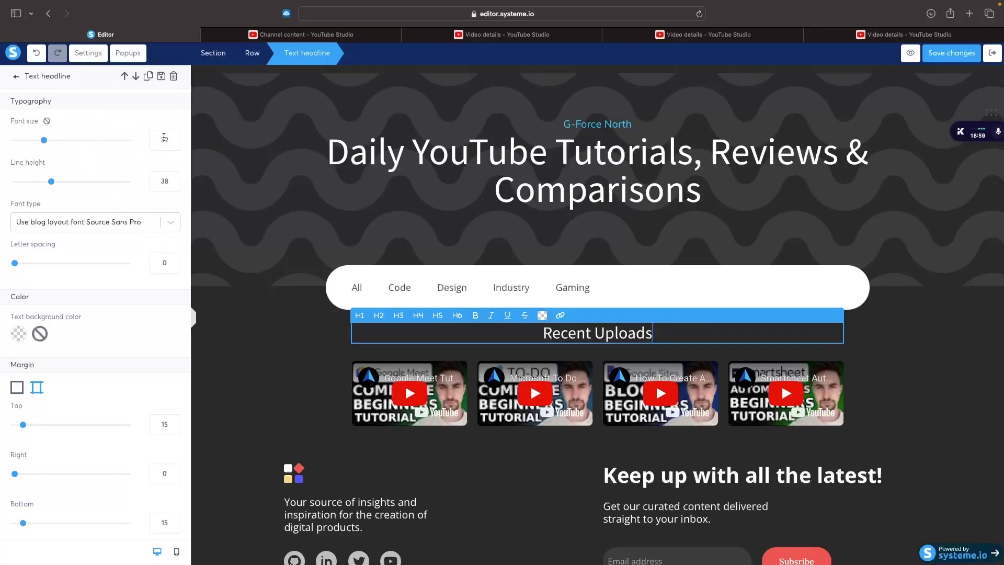
- Set the Recent Uploads headline's font size to 37 and line height to 49, keeping the blog layout font
{"action": "mouse_move", "coordinate": [44, 142]}
{"action": "left_mouse_down"}
{"action": "mouse_move", "coordinate": [82, 142]}
{"action": "mouse_move", "coordinate": [51, 142]}
{"action": "left_mouse_up"}
{"action": "mouse_move", "coordinate": [51, 180]}
{"action": "left_mouse_down"}
{"action": "mouse_move", "coordinate": [111, 183]}
{"action": "mouse_move", "coordinate": [65, 187]}
{"action": "left_mouse_up"}
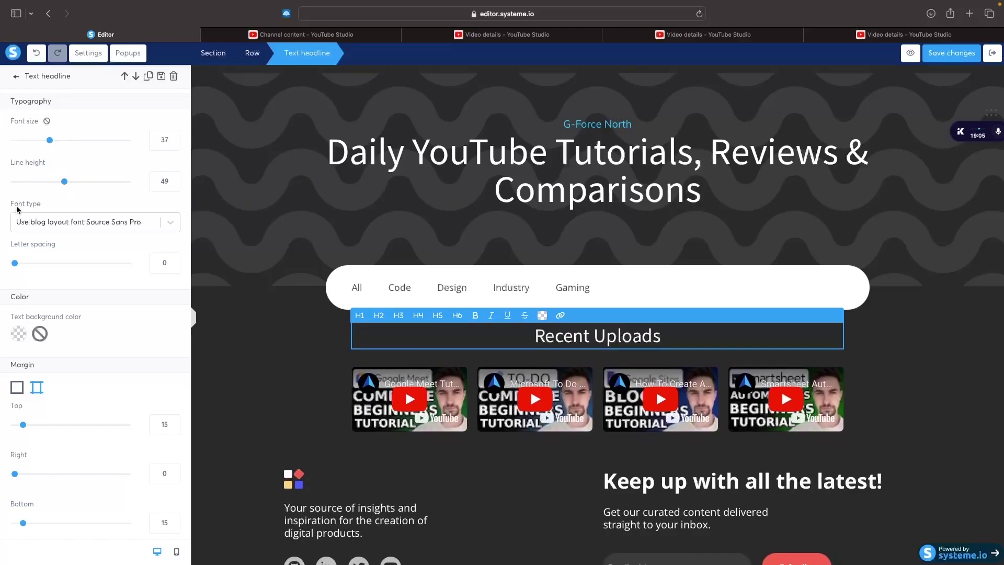
{"action": "left_click", "coordinate": [50, 222]}
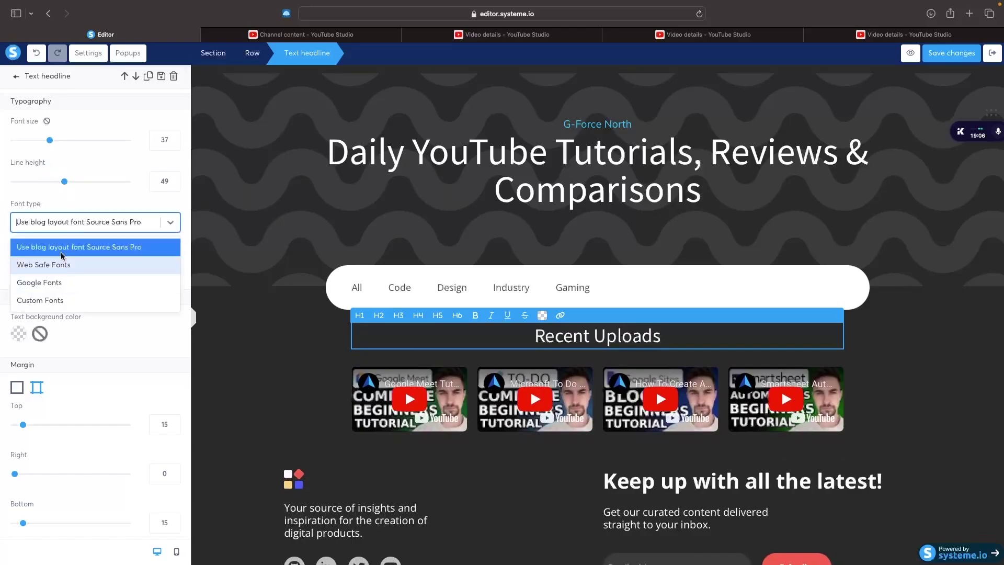
{"action": "left_click", "coordinate": [88, 224]}
{"action": "left_click", "coordinate": [270, 314]}
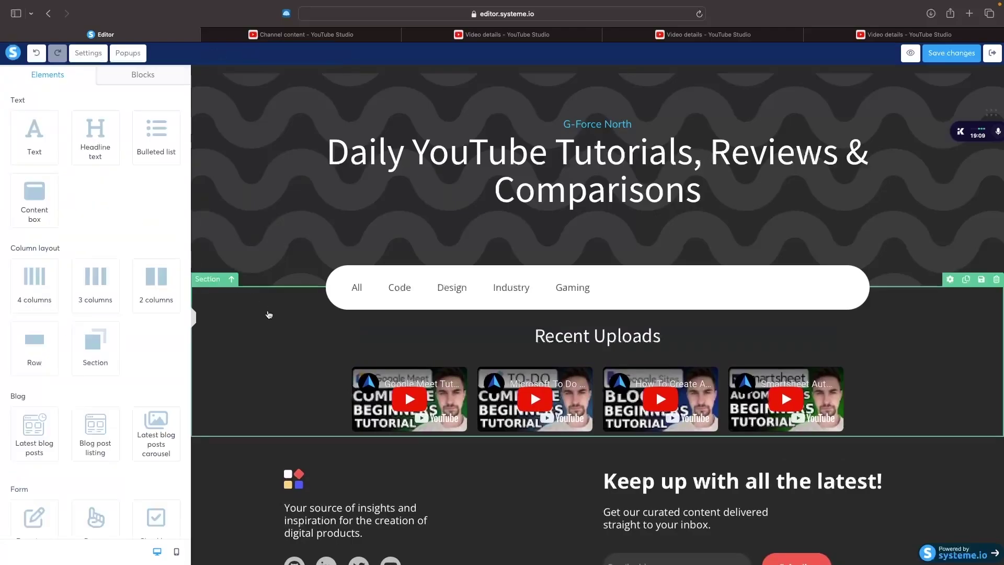
{"action": "left_click", "coordinate": [321, 432]}
{"action": "left_click", "coordinate": [477, 480]}
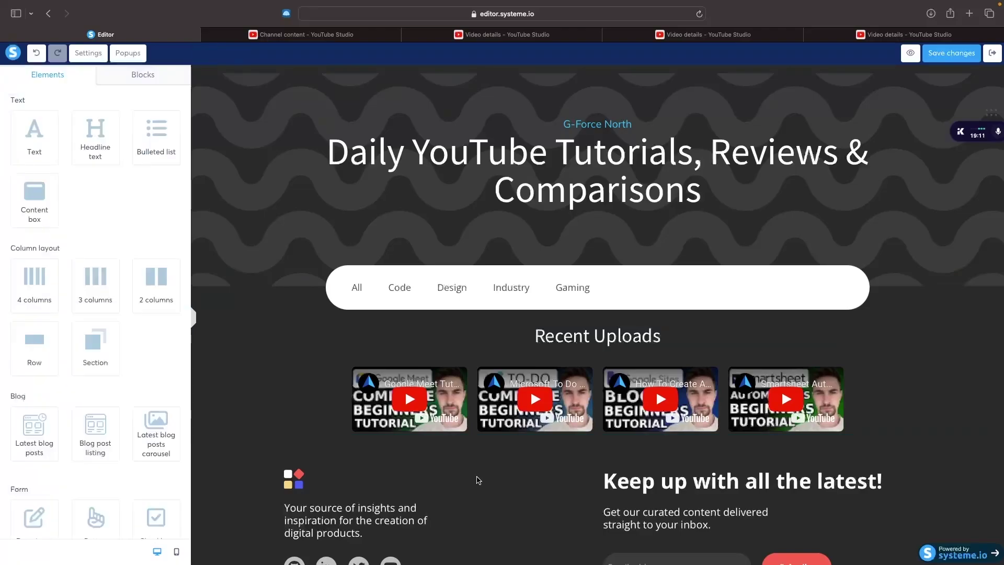
- Add an empty four-column row beneath the Recent Uploads videos
{"action": "scroll", "coordinate": [255, 418], "scroll_direction": "down", "scroll_amount": 1}
{"action": "scroll", "coordinate": [261, 408], "scroll_direction": "down", "scroll_amount": 1}
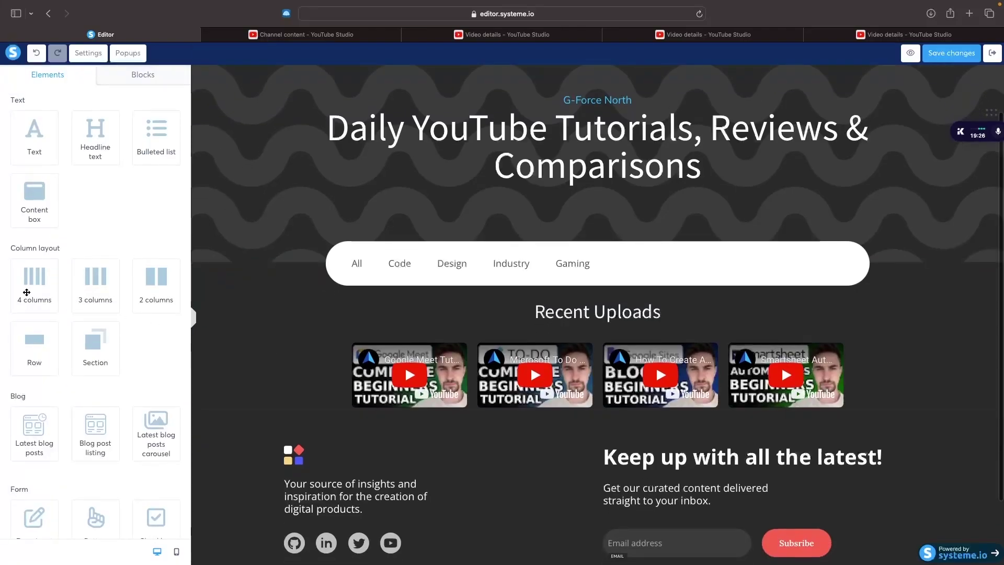
{"action": "left_click_drag", "start_coordinate": [29, 291], "coordinate": [448, 304]}
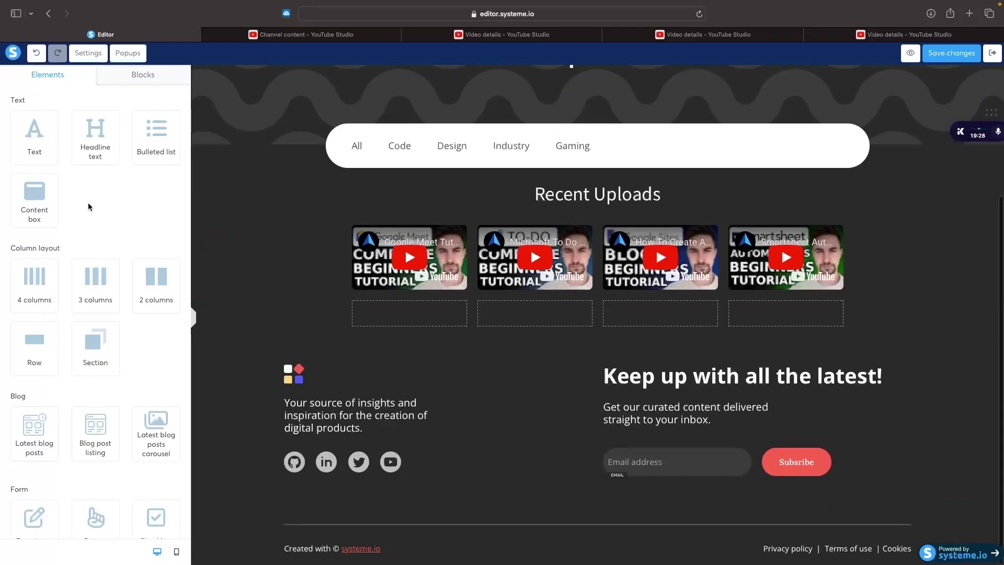
- Add a headline above the empty four-column row and set its text to "Most Viewed Videos"
{"action": "left_click_drag", "start_coordinate": [92, 133], "coordinate": [554, 257]}
{"action": "left_click", "coordinate": [594, 307]}
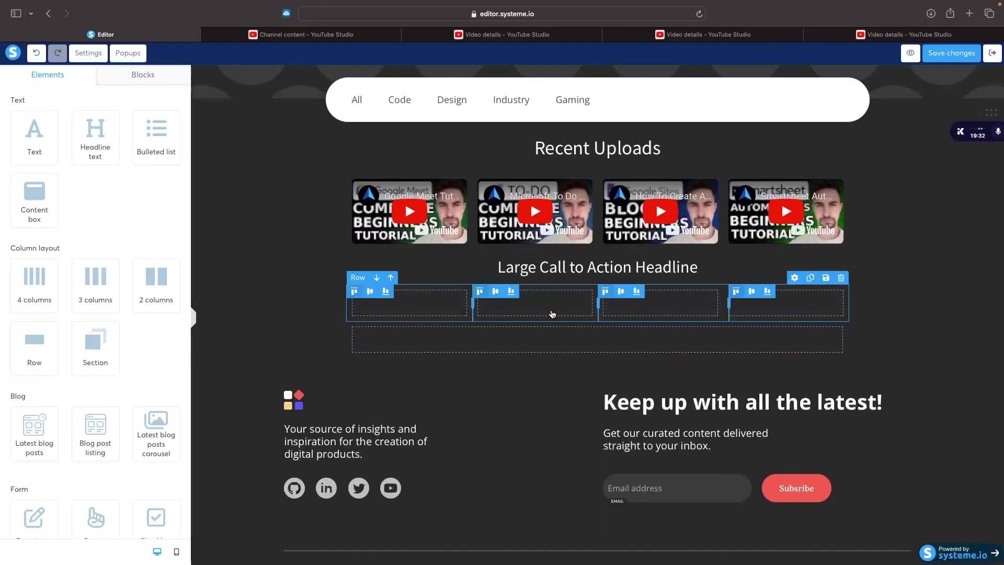
{"action": "left_click", "coordinate": [558, 268]}
{"action": "type", "text": "Most Viewd"}
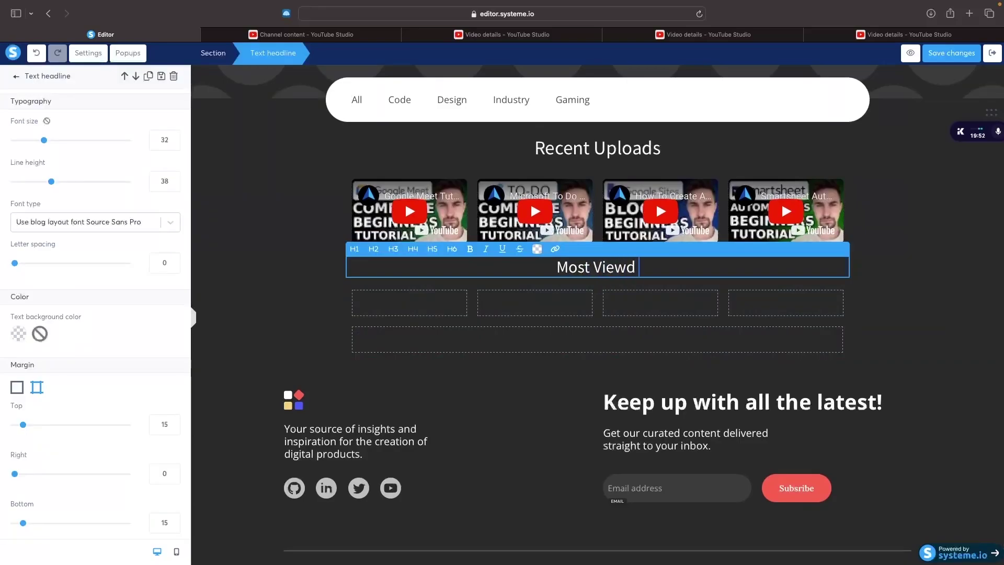
{"action": "key", "text": "BackSpace"}
{"action": "type", "text": "ed Videos"}
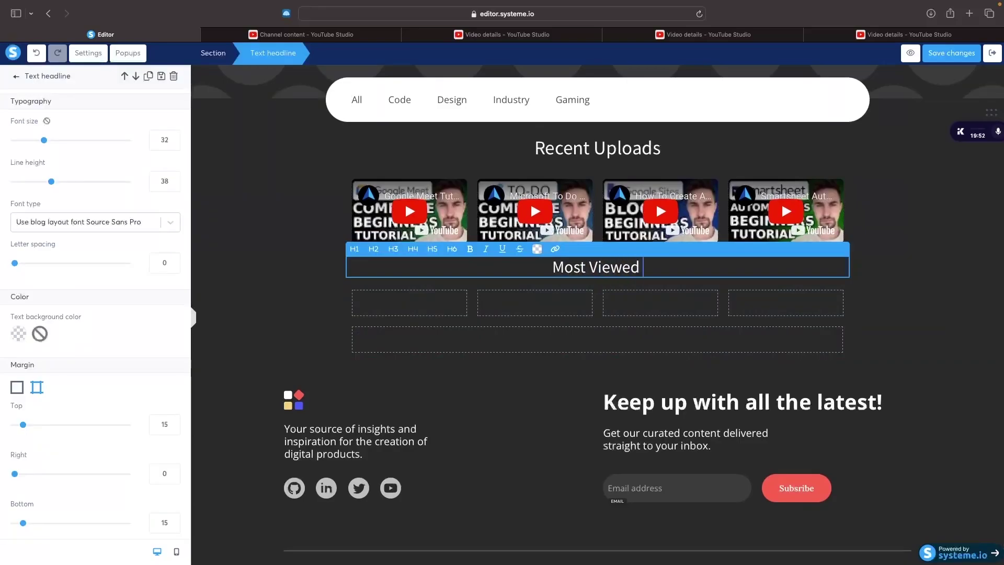
{"action": "left_click", "coordinate": [790, 281]}
- Place a video element in each of the four columns under Most Viewed Videos
{"action": "scroll", "coordinate": [111, 235], "scroll_direction": "down", "scroll_amount": 5}
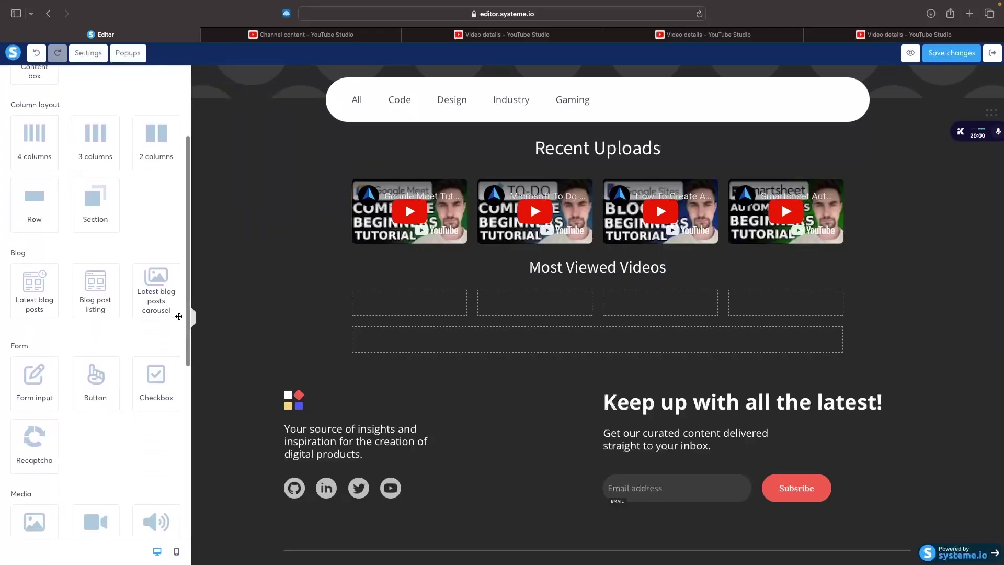
{"action": "scroll", "coordinate": [173, 313], "scroll_direction": "down", "scroll_amount": 5}
{"action": "left_click_drag", "start_coordinate": [102, 328], "coordinate": [353, 323]}
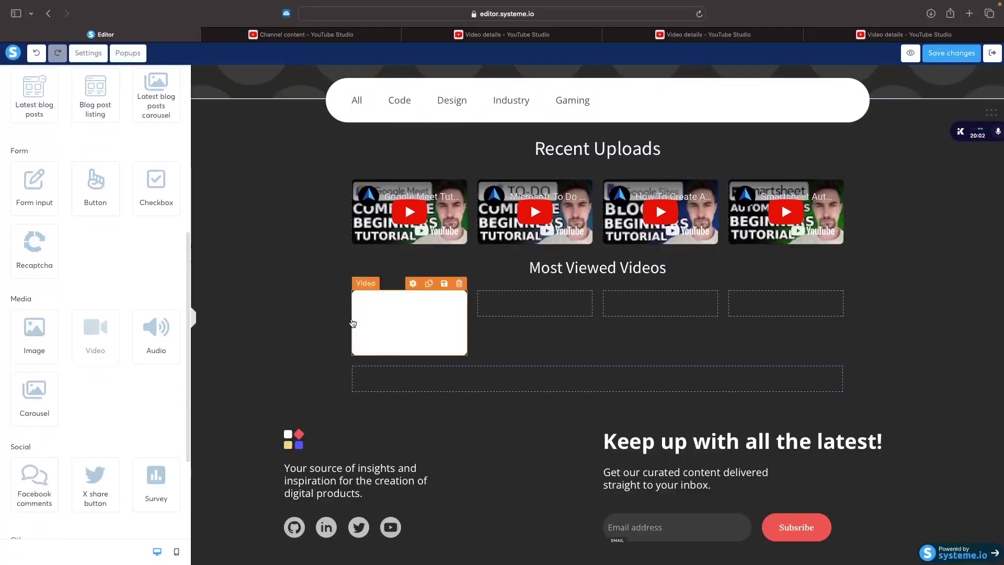
{"action": "left_click_drag", "start_coordinate": [95, 332], "coordinate": [519, 320]}
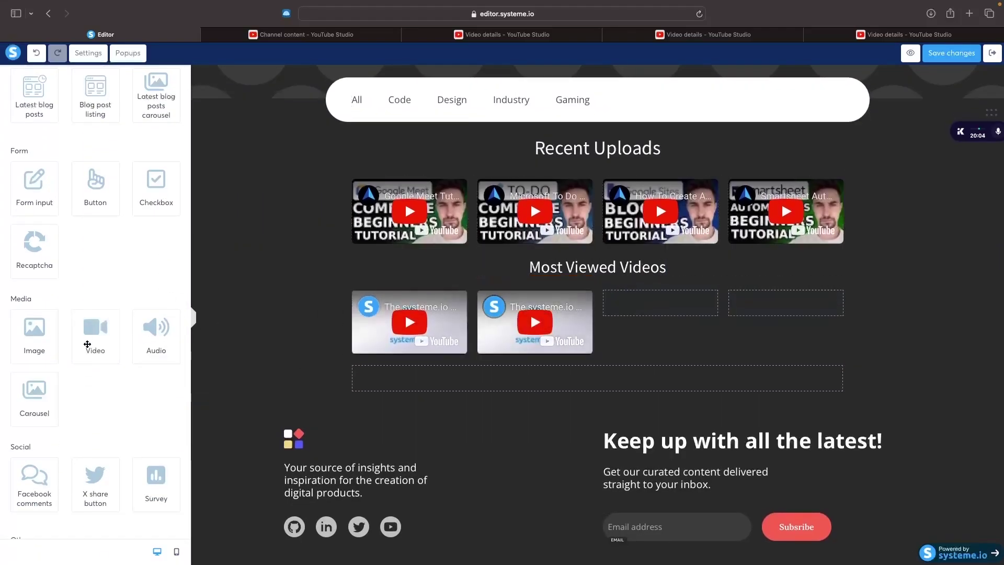
{"action": "left_click_drag", "start_coordinate": [87, 344], "coordinate": [638, 321]}
{"action": "left_click_drag", "start_coordinate": [95, 332], "coordinate": [746, 303]}
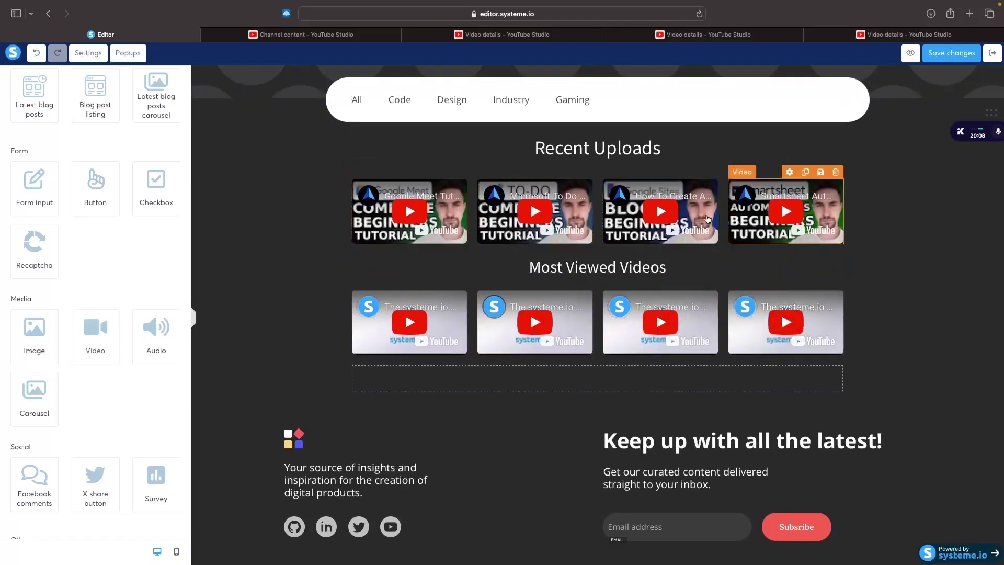
- Add a button in the empty row beneath the Most Viewed videos and set its action to Open URL
{"action": "scroll", "coordinate": [885, 293], "scroll_direction": "up", "scroll_amount": 1}
{"action": "scroll", "coordinate": [113, 362], "scroll_direction": "up", "scroll_amount": 5}
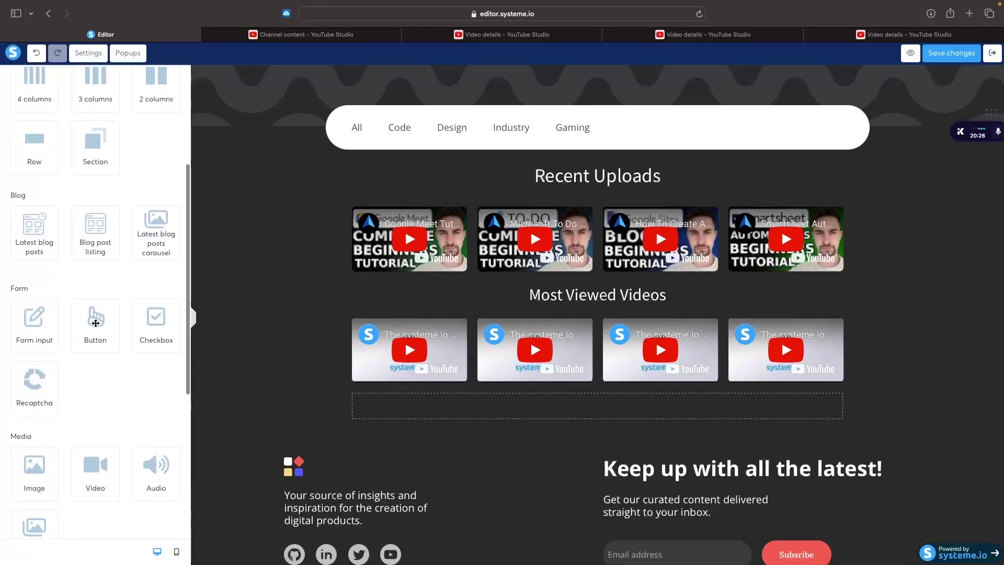
{"action": "left_click_drag", "start_coordinate": [95, 322], "coordinate": [564, 403]}
{"action": "left_click", "coordinate": [597, 429]}
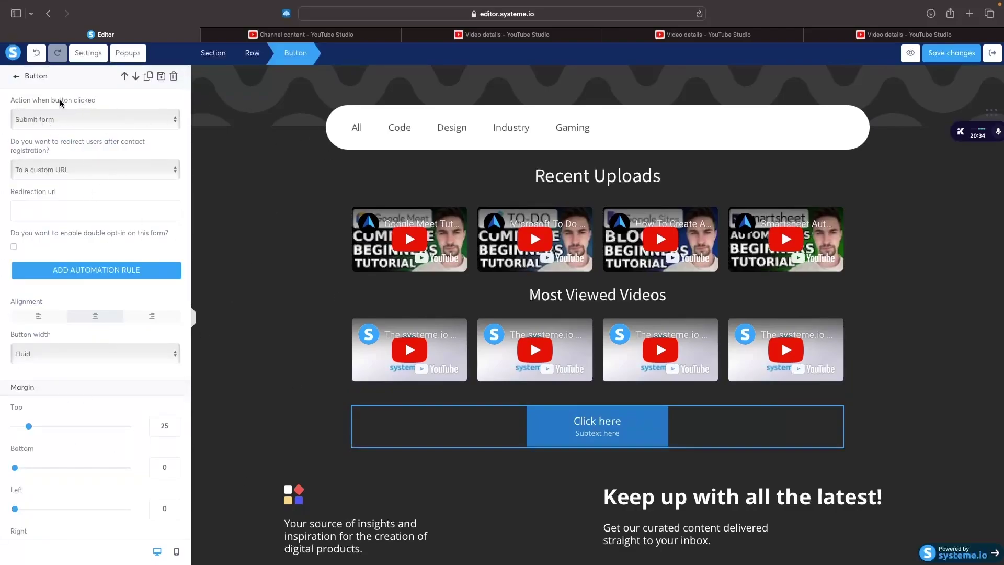
{"action": "left_click", "coordinate": [82, 119]}
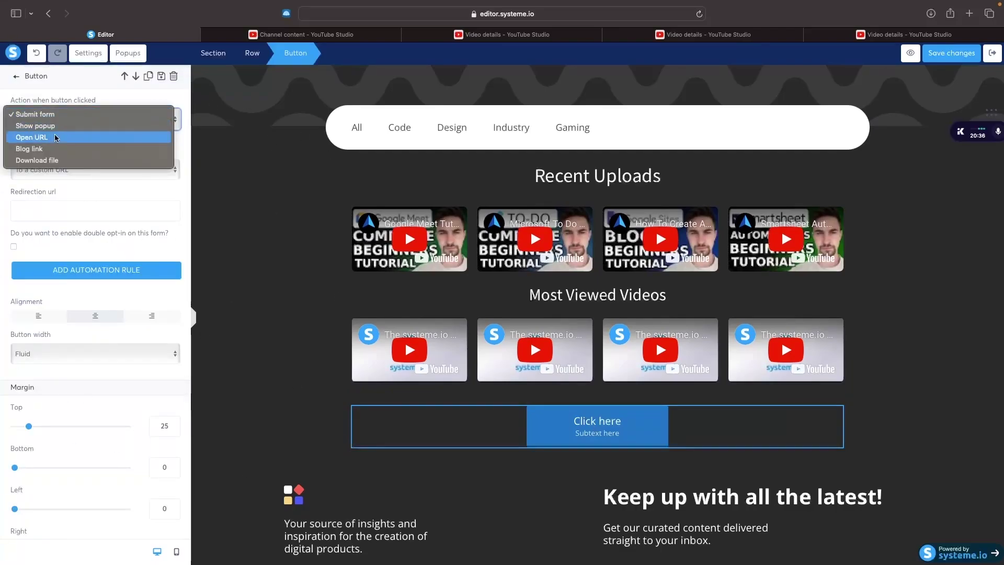
{"action": "left_click", "coordinate": [33, 140]}
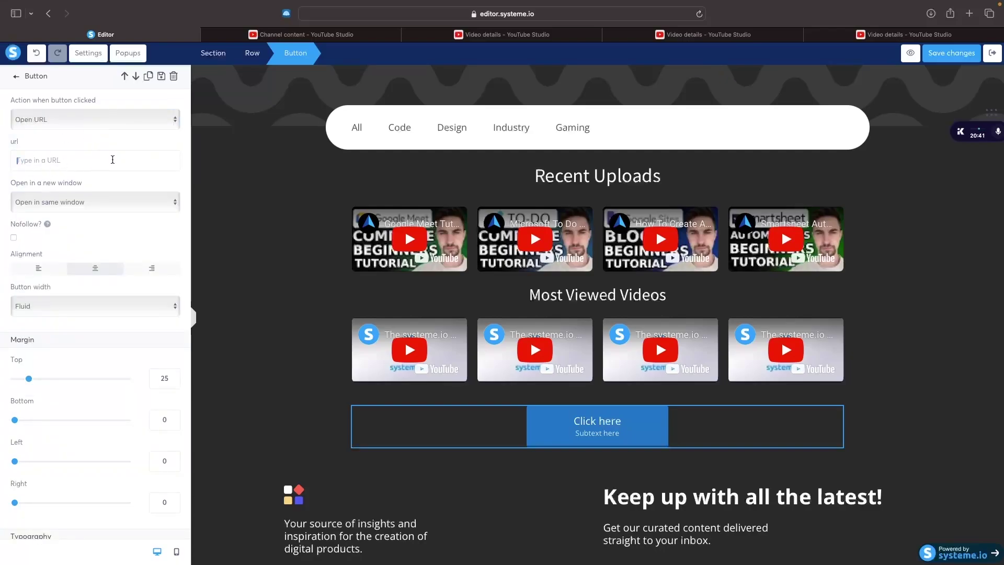
{"action": "left_click", "coordinate": [306, 34]}
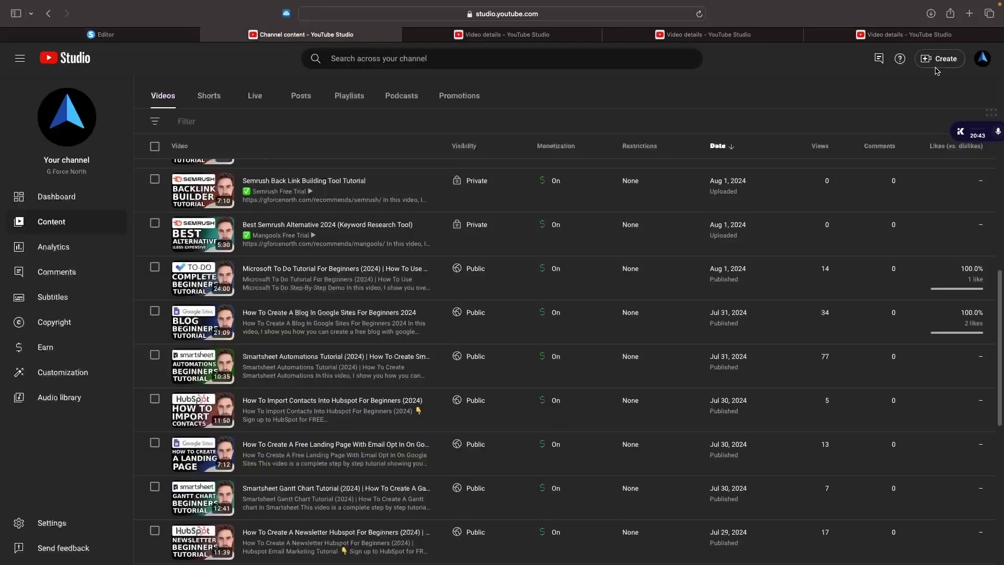
{"action": "left_click", "coordinate": [983, 58]}
{"action": "left_click", "coordinate": [884, 122]}
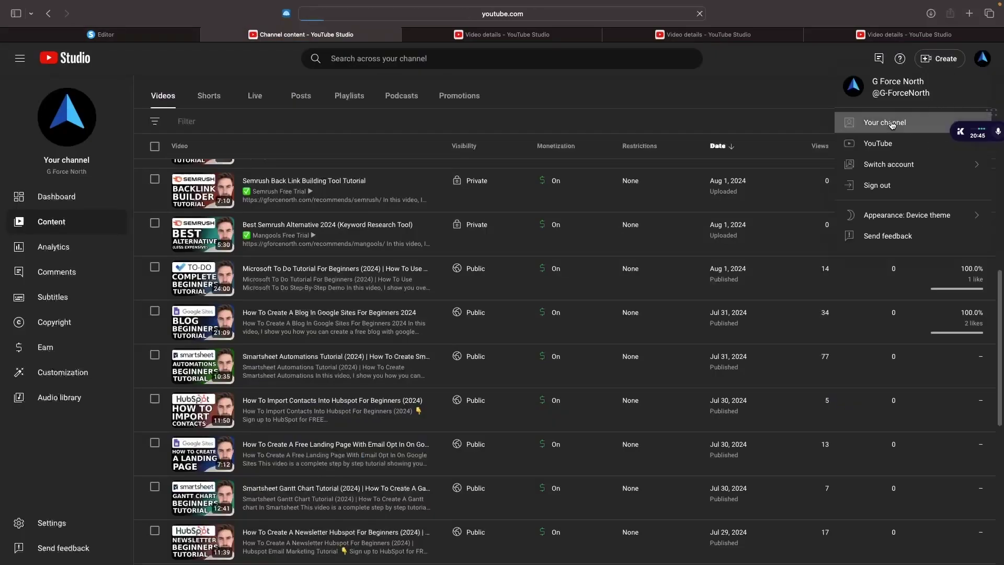
{"action": "left_click", "coordinate": [506, 18]}
{"action": "key", "text": "super+c"}
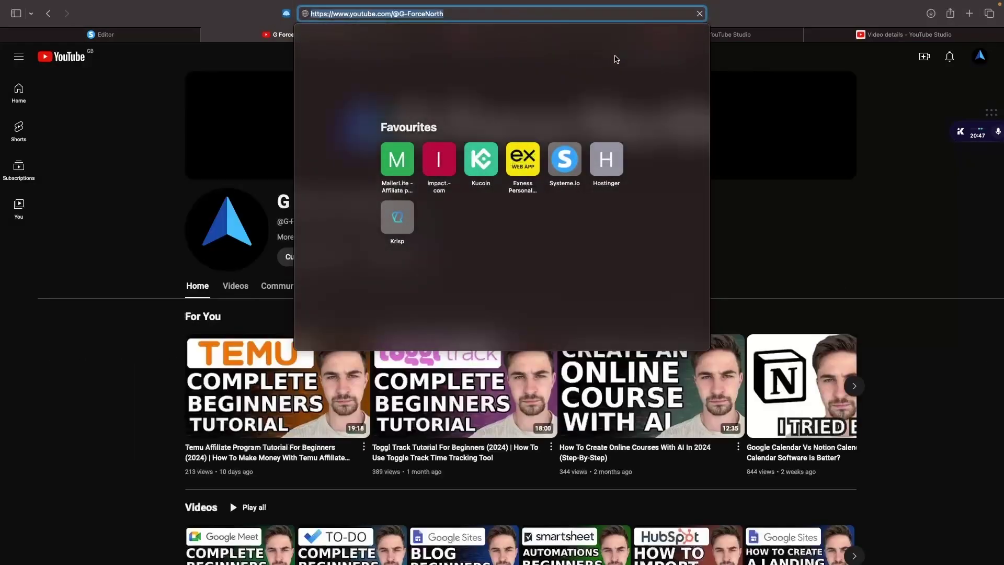
{"action": "key", "text": "Escape"}
{"action": "left_click", "coordinate": [102, 34]}
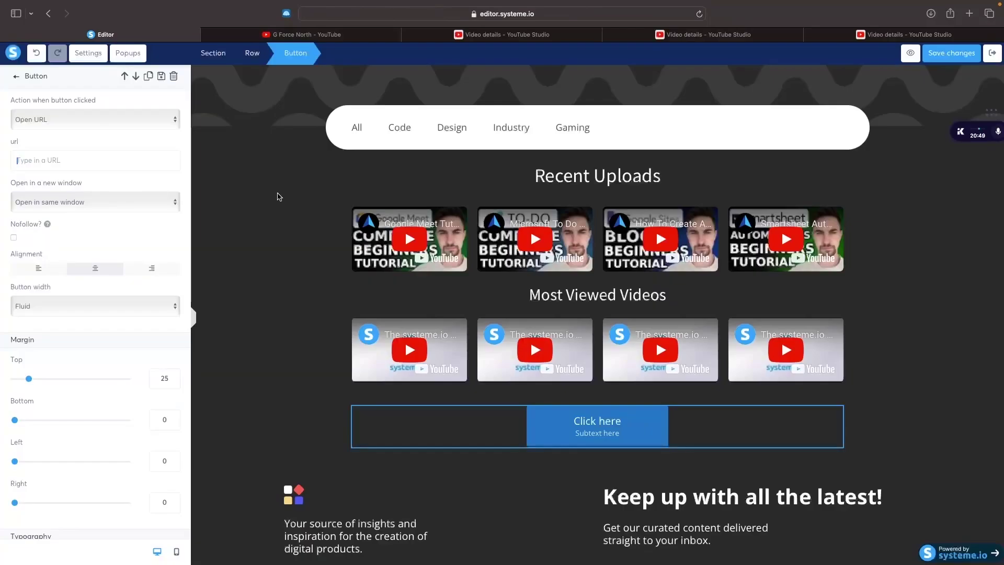
{"action": "key", "text": "super+v"}
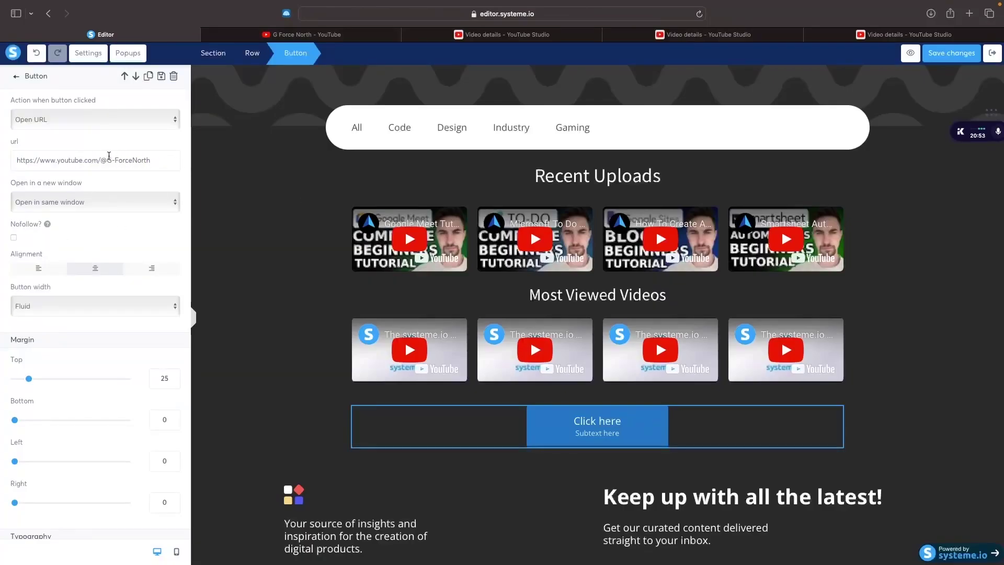
- Change the button's main text to "Subscribe Now"
{"action": "scroll", "coordinate": [117, 253], "scroll_direction": "down", "scroll_amount": 10}
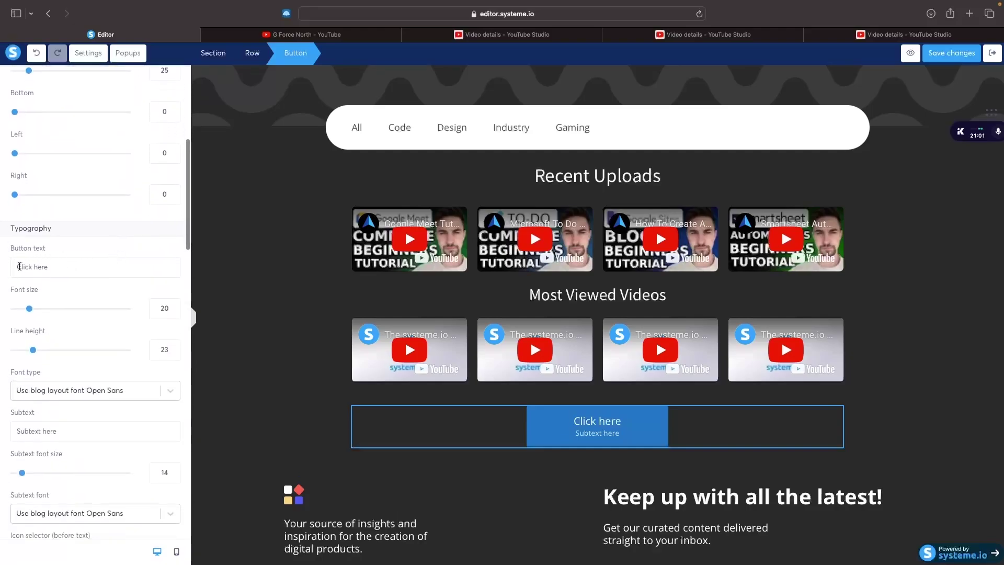
{"action": "triple_click", "coordinate": [59, 276]}
{"action": "type", "text": "S"}
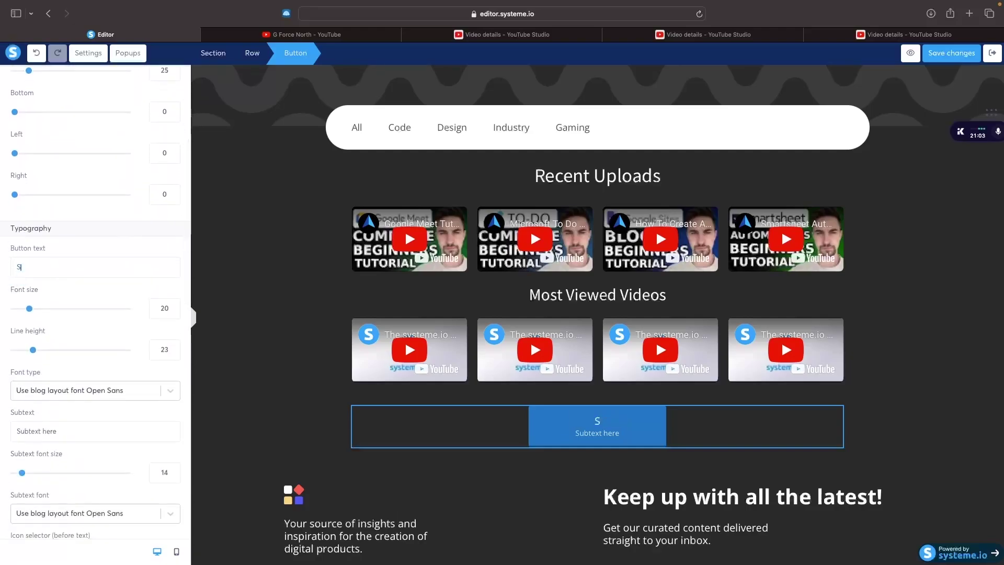
{"action": "type", "text": "ubscribe "}
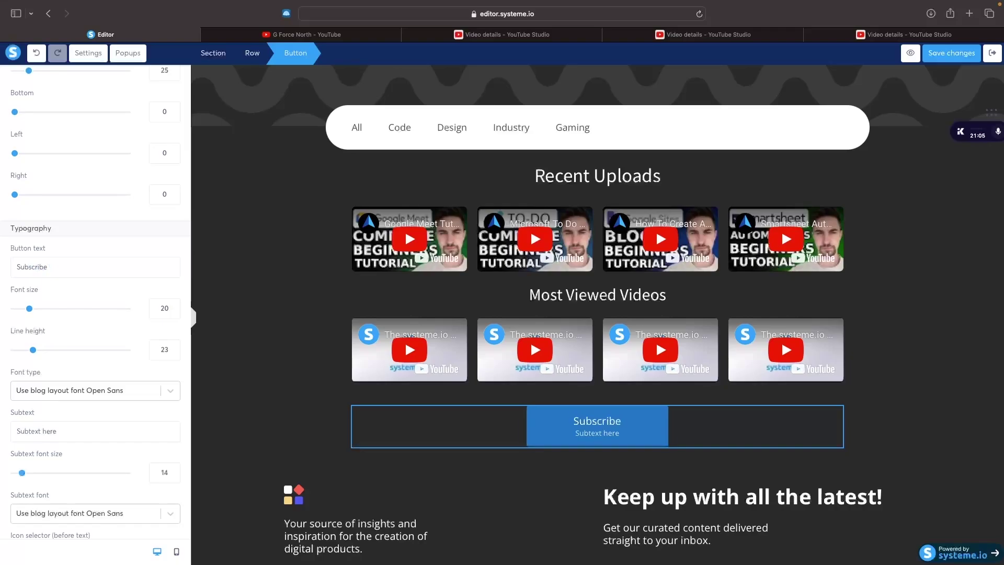
{"action": "type", "text": "Now"}
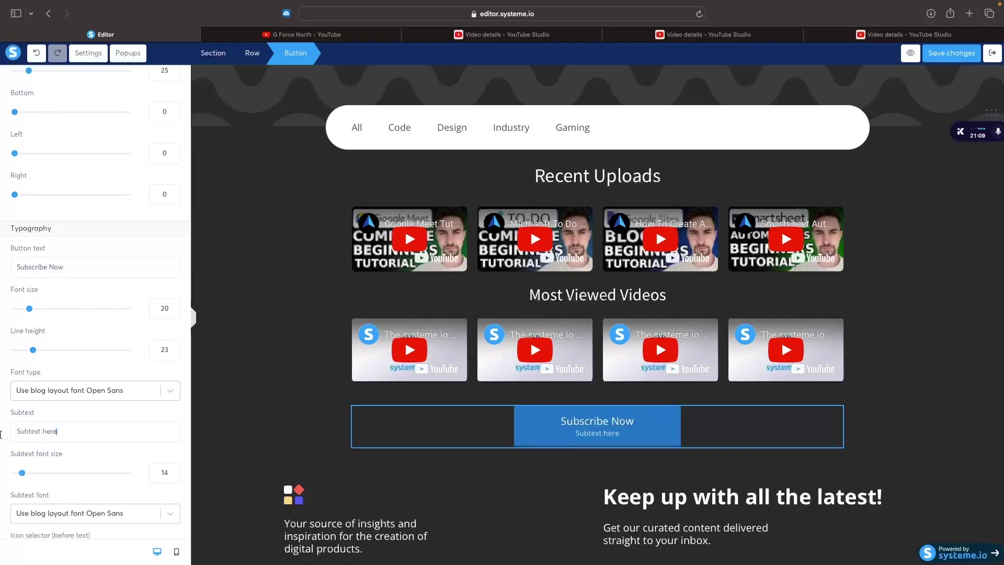
- Clear the Subscribe Now button's subtext and set its font size to 33
{"action": "key", "text": "super+a"}
{"action": "key", "text": "BackSpace"}
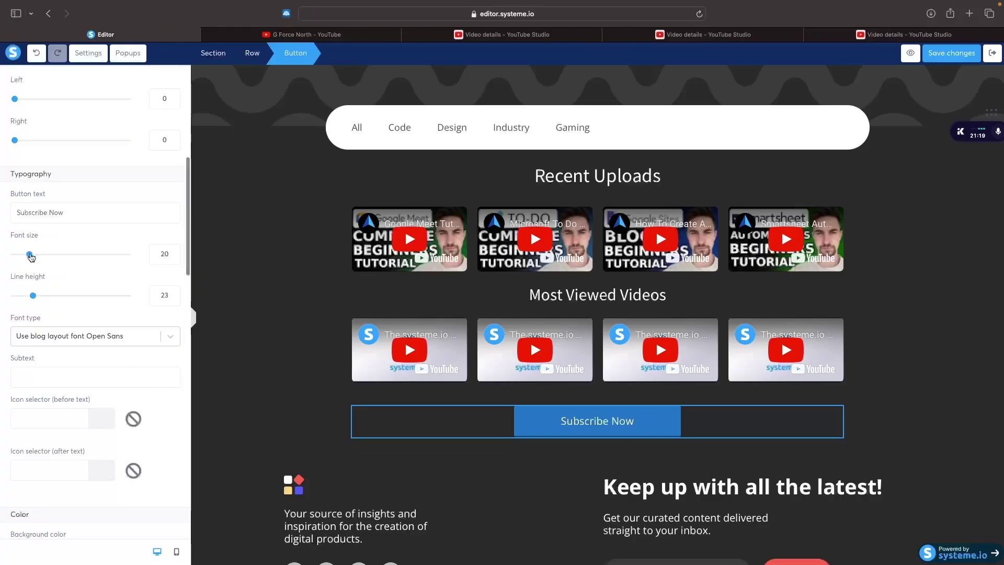
{"action": "mouse_move", "coordinate": [29, 254]}
{"action": "left_mouse_down"}
{"action": "mouse_move", "coordinate": [73, 255]}
{"action": "mouse_move", "coordinate": [45, 255]}
{"action": "left_mouse_up"}
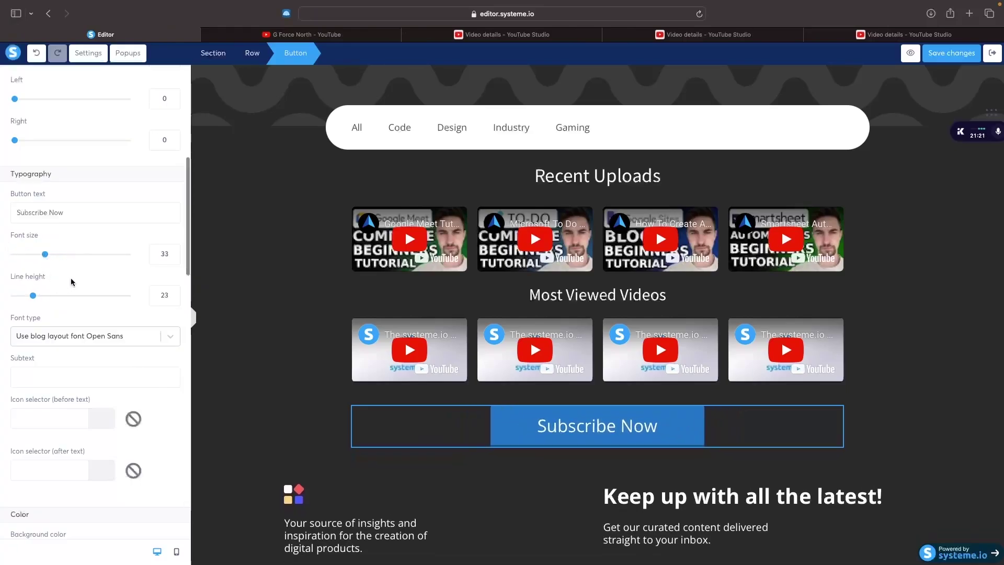
{"action": "scroll", "coordinate": [83, 267], "scroll_direction": "down", "scroll_amount": 2}
{"action": "scroll", "coordinate": [93, 377], "scroll_direction": "down", "scroll_amount": 5}
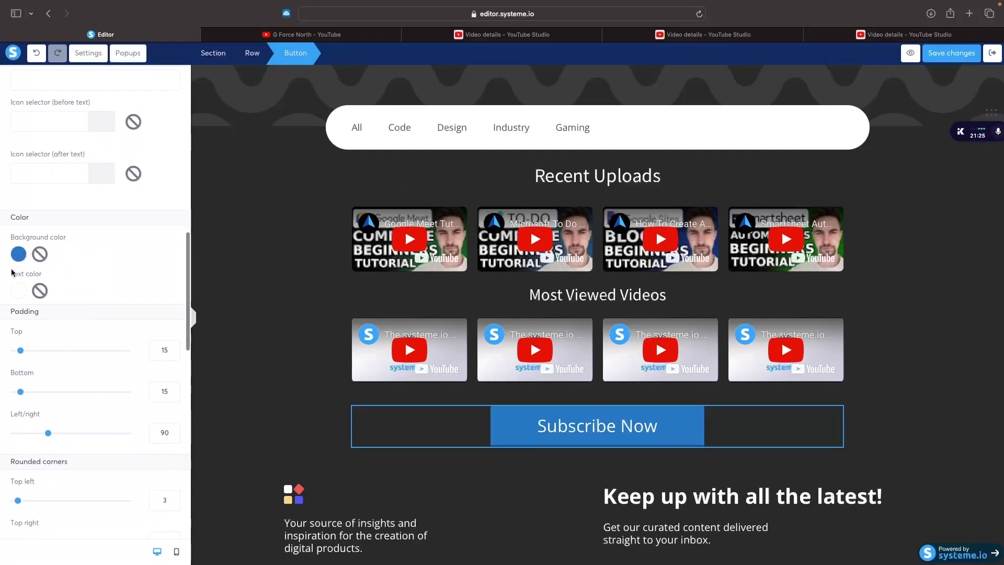
{"action": "scroll", "coordinate": [43, 251], "scroll_direction": "down", "scroll_amount": 3}
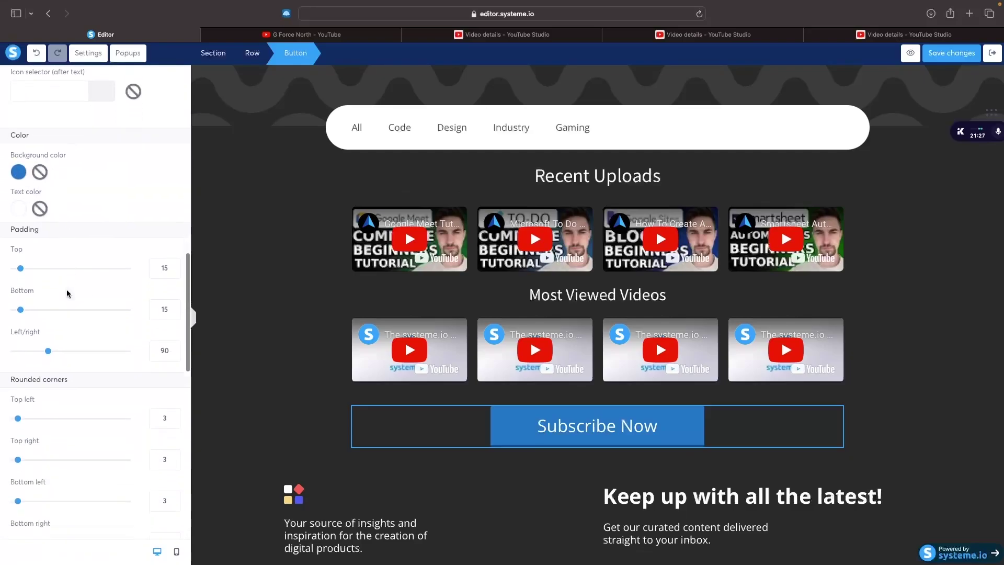
{"action": "scroll", "coordinate": [80, 439], "scroll_direction": "down", "scroll_amount": 4}
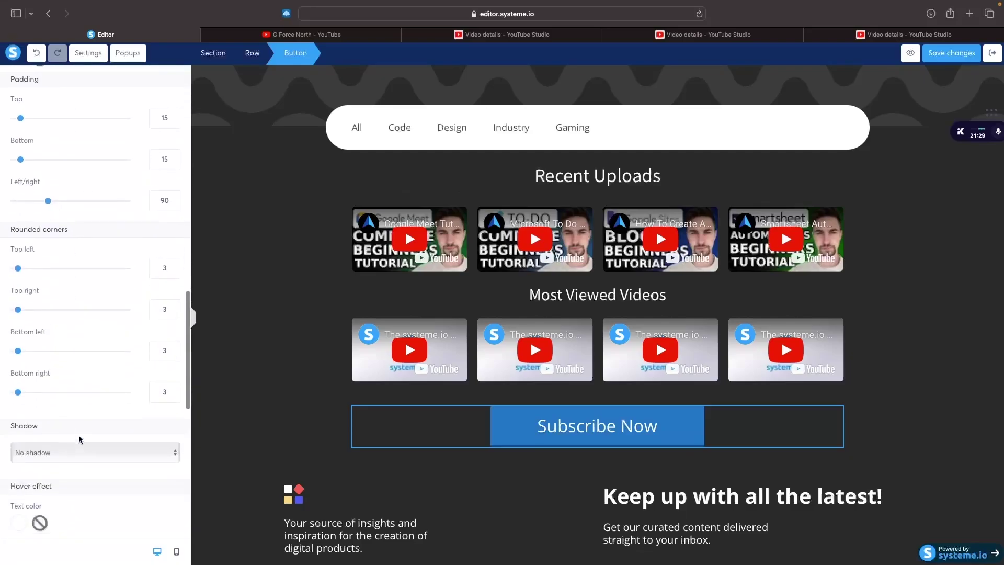
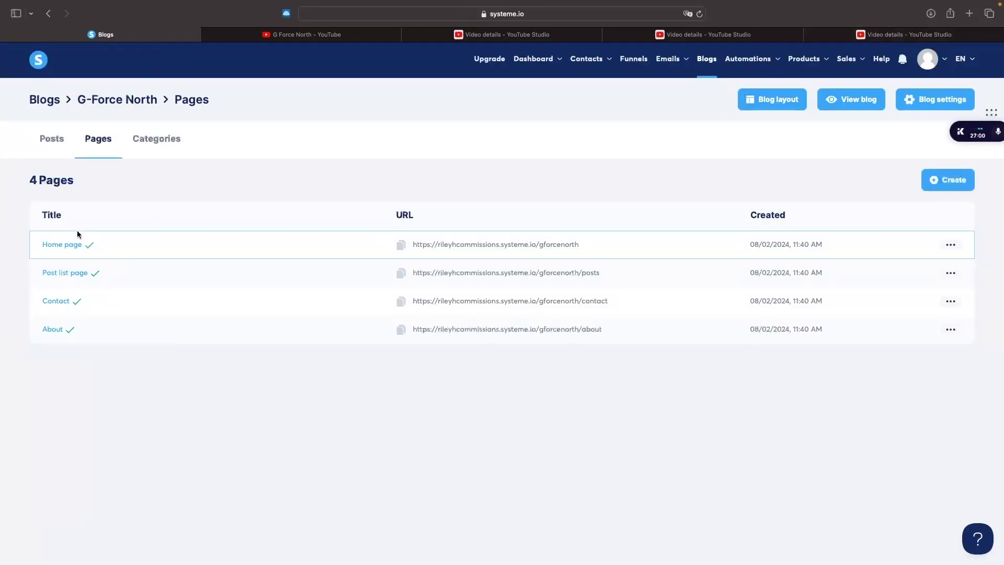
- Open the Post list page in the editor, examine its headline, category bar and post listing, and return to the pages list
{"action": "left_click", "coordinate": [58, 273]}
{"action": "scroll", "coordinate": [511, 251], "scroll_direction": "down", "scroll_amount": 6}
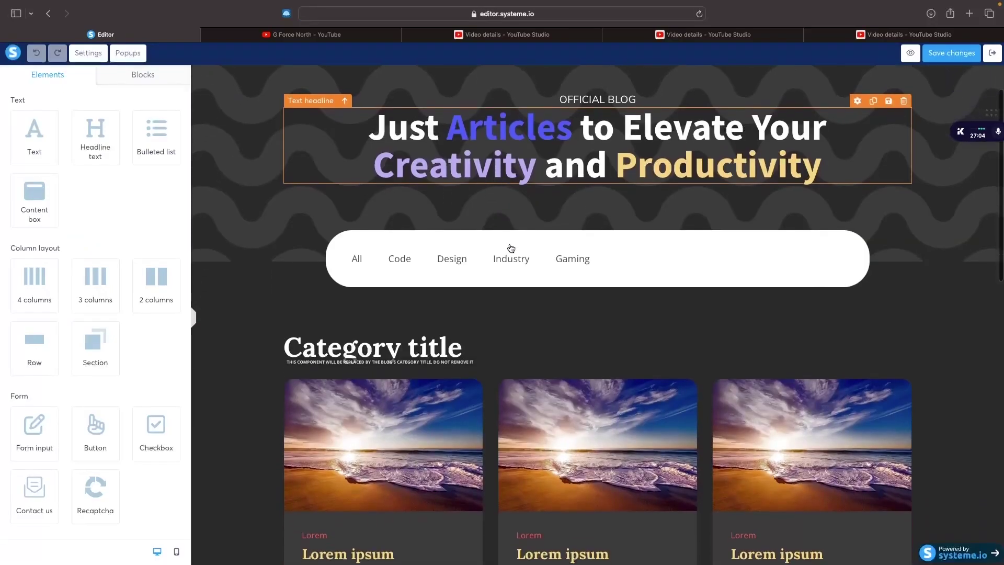
{"action": "scroll", "coordinate": [511, 251], "scroll_direction": "down", "scroll_amount": 5}
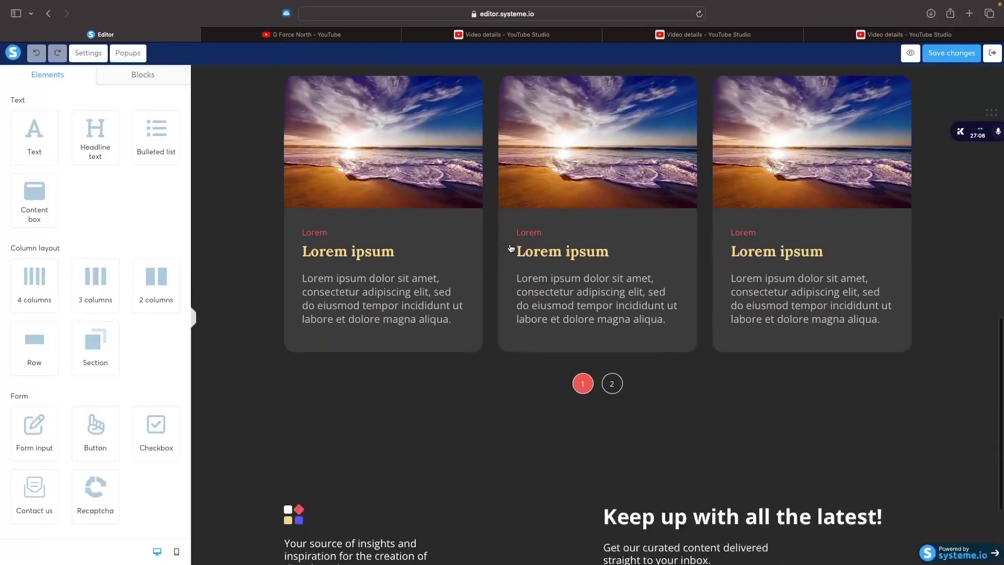
{"action": "scroll", "coordinate": [453, 311], "scroll_direction": "up", "scroll_amount": 12}
{"action": "scroll", "coordinate": [453, 311], "scroll_direction": "down", "scroll_amount": 1}
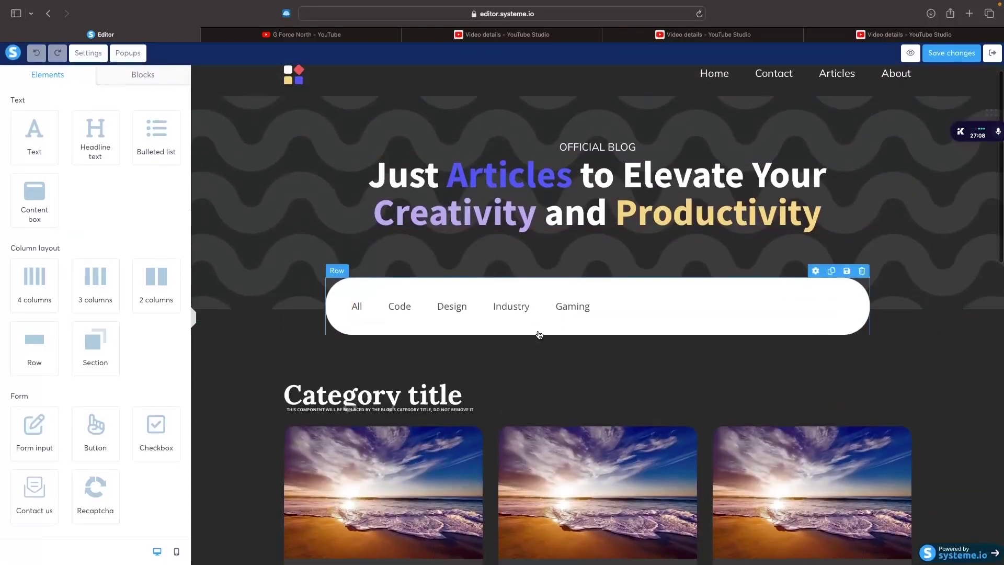
{"action": "left_click", "coordinate": [993, 54]}
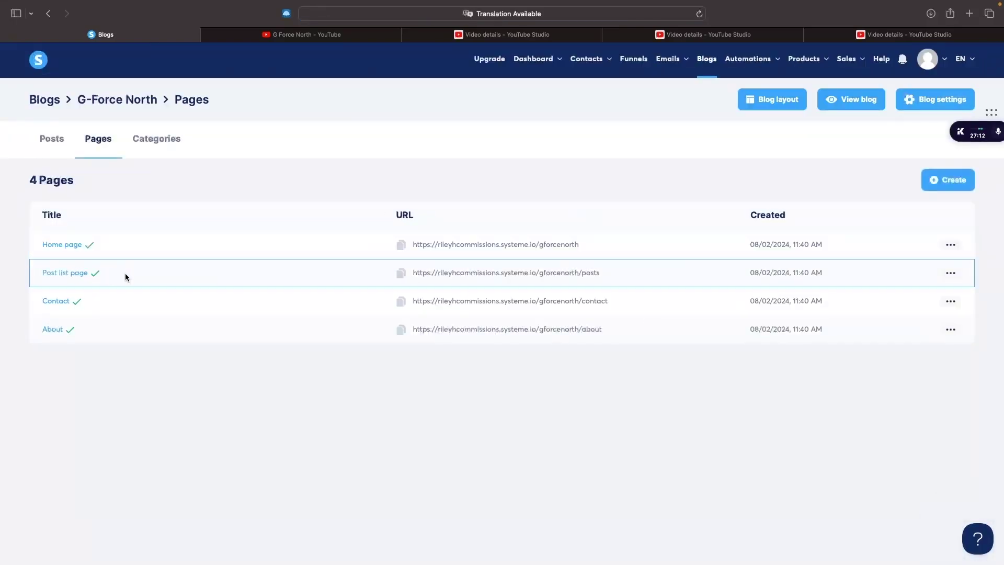
- Set the Post list page to not use the blog layout
{"action": "left_click", "coordinate": [950, 273]}
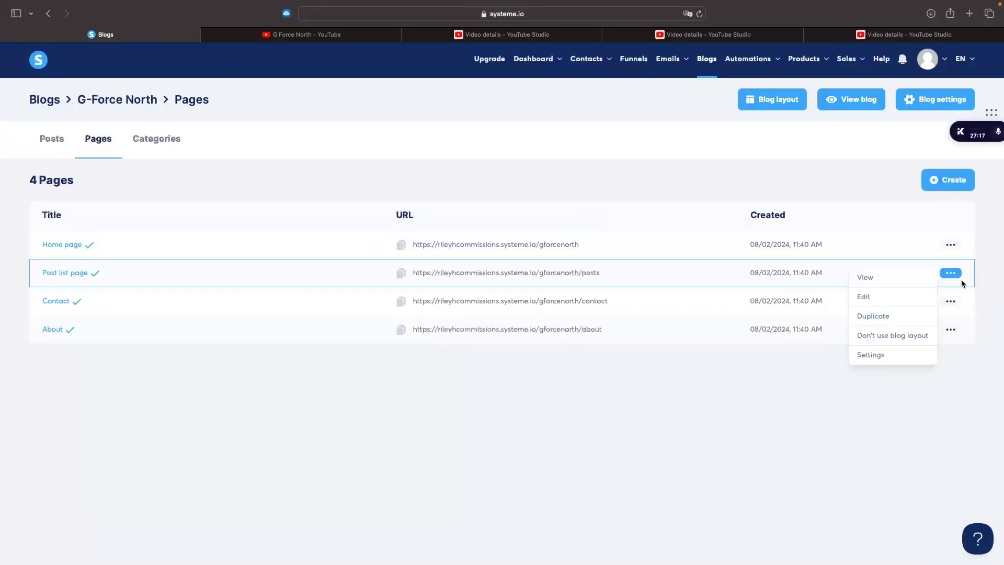
{"action": "left_click", "coordinate": [877, 335]}
{"action": "left_click", "coordinate": [487, 339]}
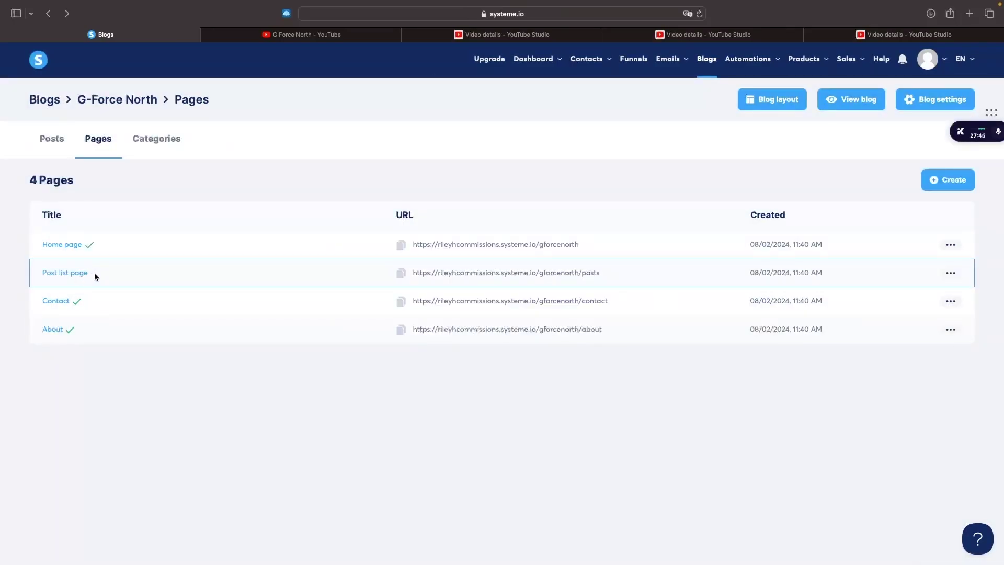
- Examine the Contact page's heading, contact form and contact details in the editor, and return to the pages list
{"action": "left_click", "coordinate": [50, 301]}
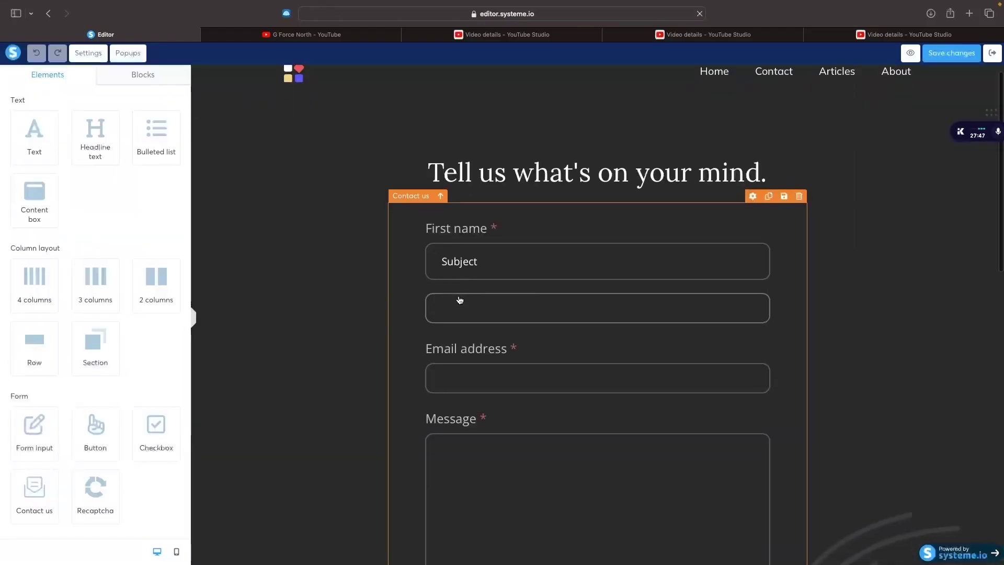
{"action": "scroll", "coordinate": [417, 290], "scroll_direction": "down", "scroll_amount": 5}
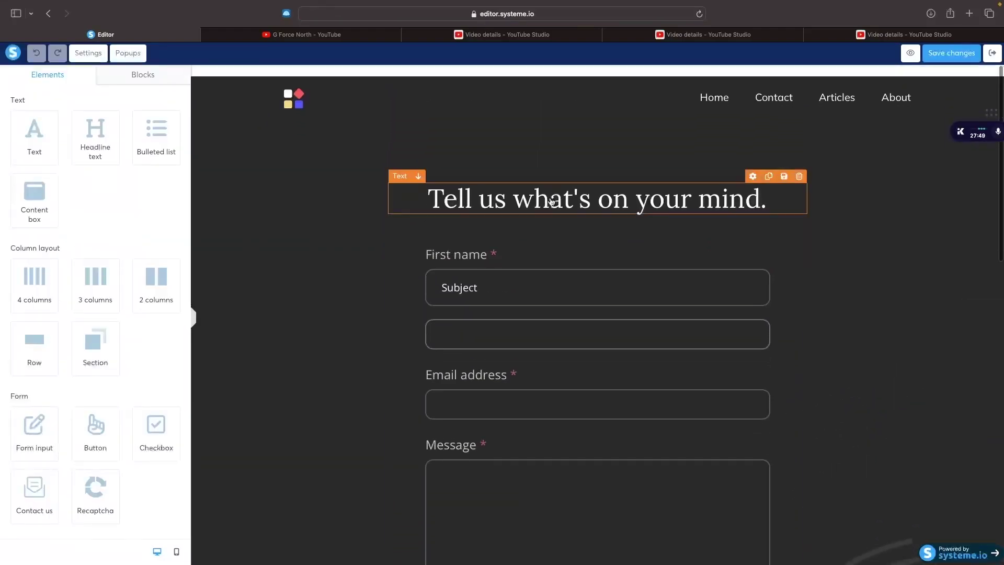
{"action": "scroll", "coordinate": [551, 202], "scroll_direction": "down", "scroll_amount": 1}
{"action": "left_click", "coordinate": [551, 202]}
{"action": "left_click", "coordinate": [307, 217]}
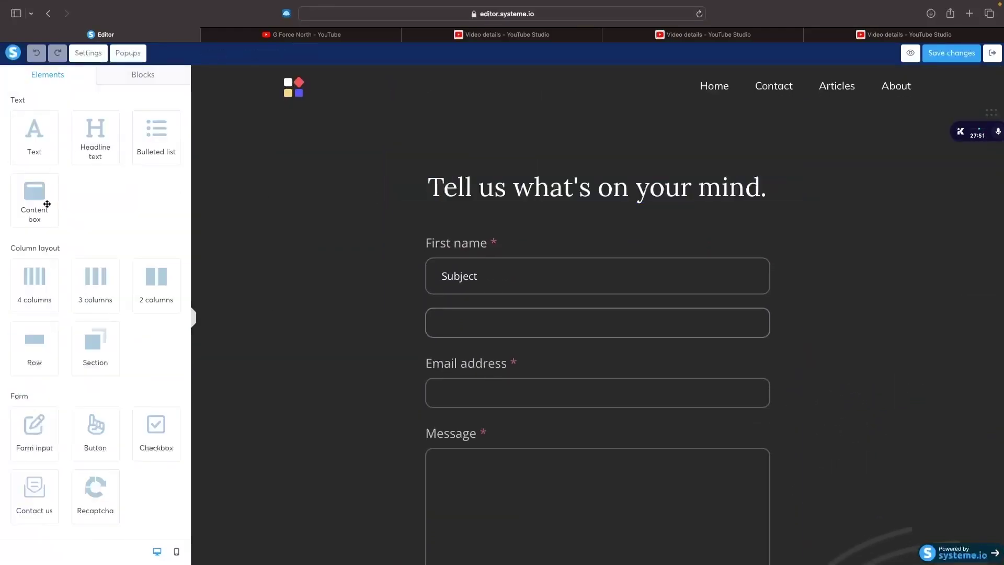
{"action": "scroll", "coordinate": [112, 282], "scroll_direction": "down", "scroll_amount": 3}
{"action": "scroll", "coordinate": [327, 372], "scroll_direction": "down", "scroll_amount": 10}
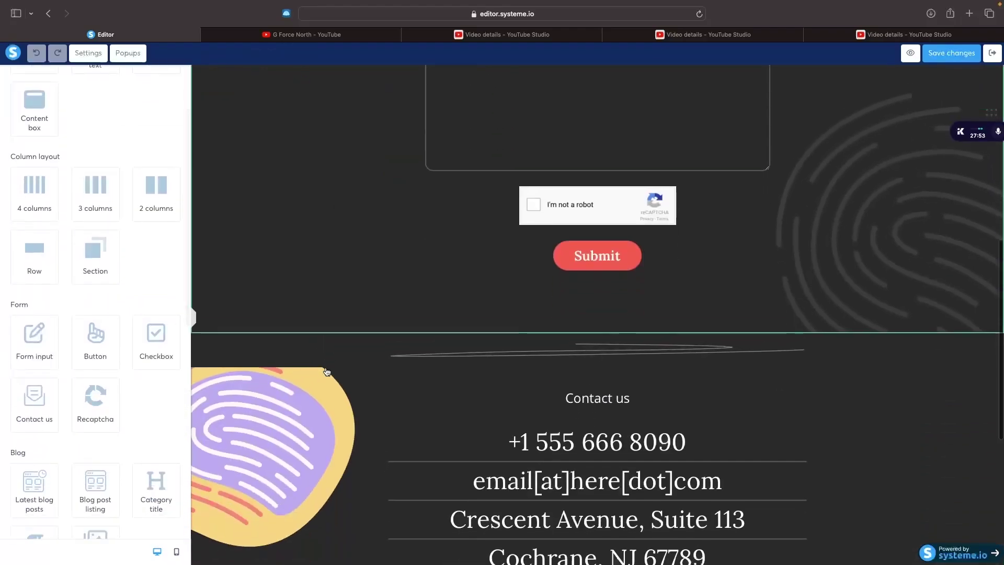
{"action": "scroll", "coordinate": [578, 342], "scroll_direction": "down", "scroll_amount": 2}
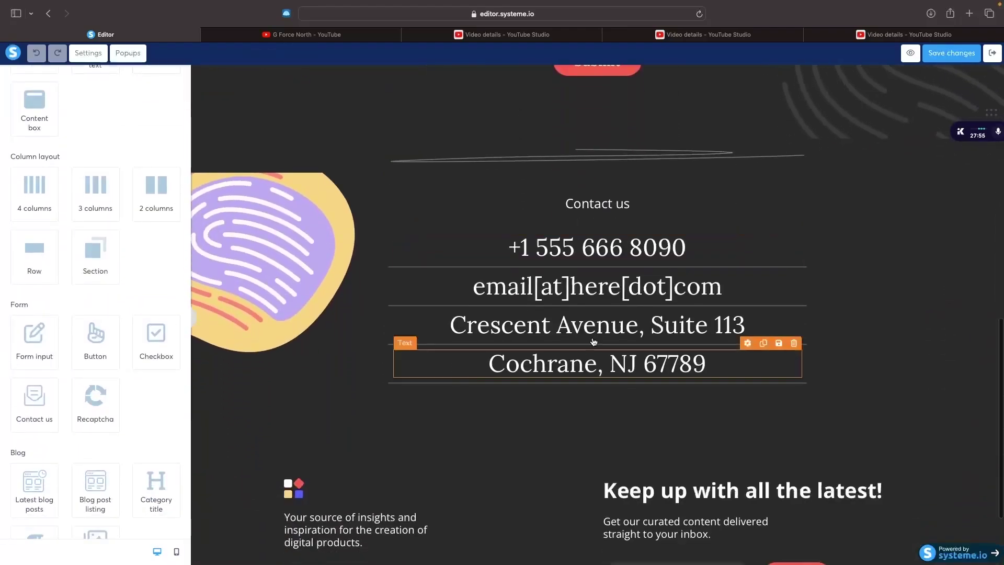
{"action": "scroll", "coordinate": [605, 287], "scroll_direction": "up", "scroll_amount": 15}
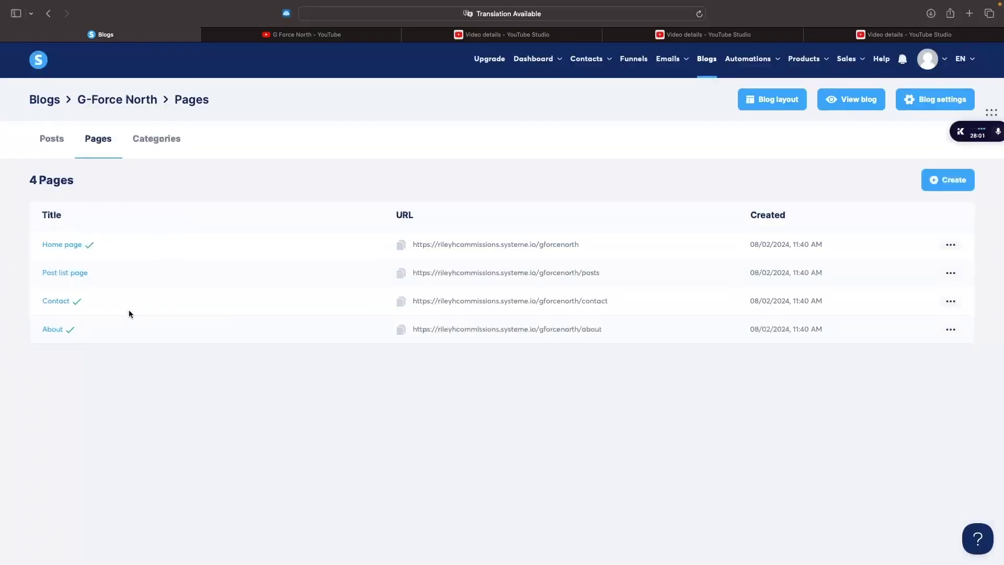
- Review the home page from its header to the footer in the editor and return to the pages list
{"action": "left_click", "coordinate": [64, 242]}
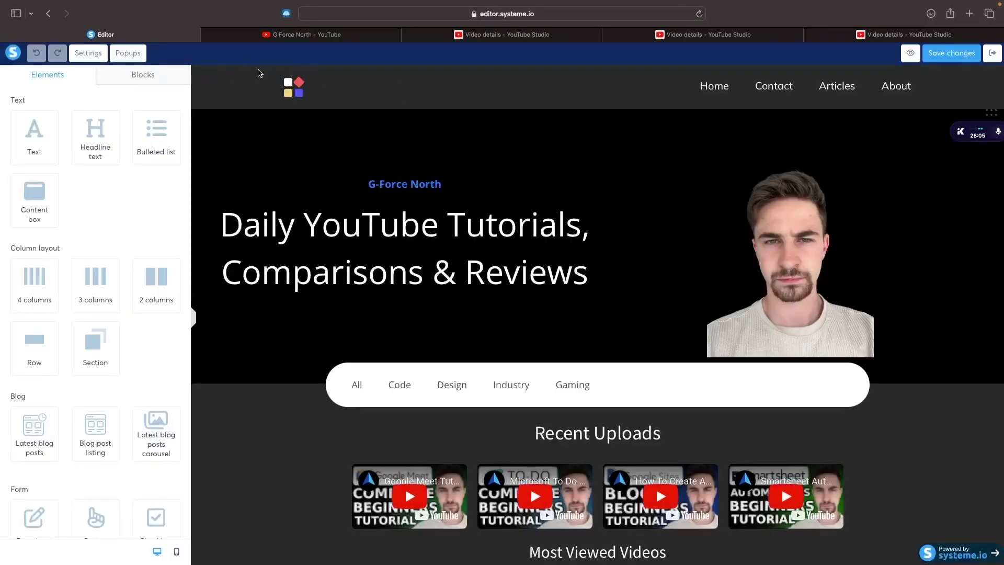
{"action": "scroll", "coordinate": [769, 305], "scroll_direction": "down", "scroll_amount": 10}
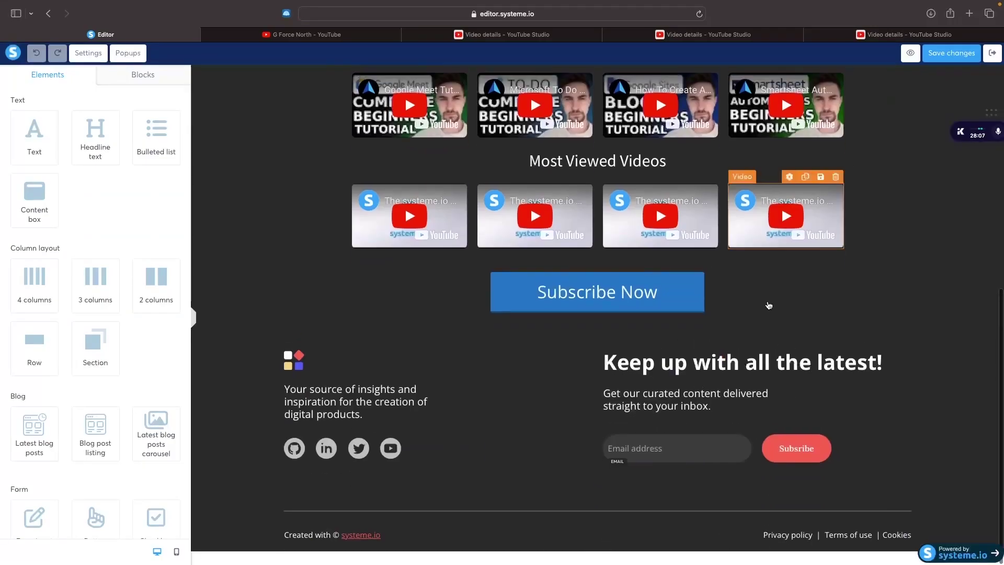
{"action": "scroll", "coordinate": [548, 415], "scroll_direction": "up", "scroll_amount": 10}
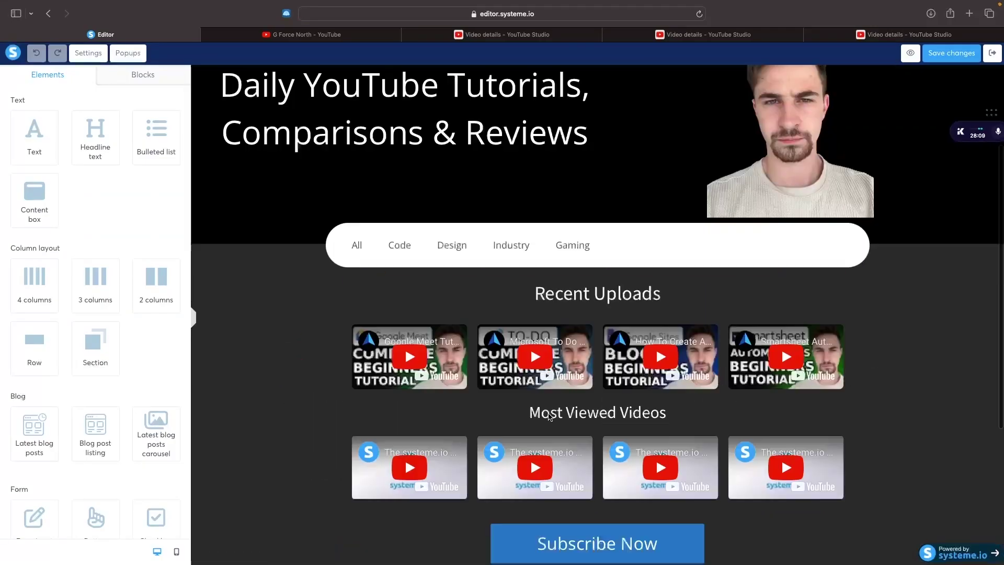
{"action": "left_click", "coordinate": [991, 53]}
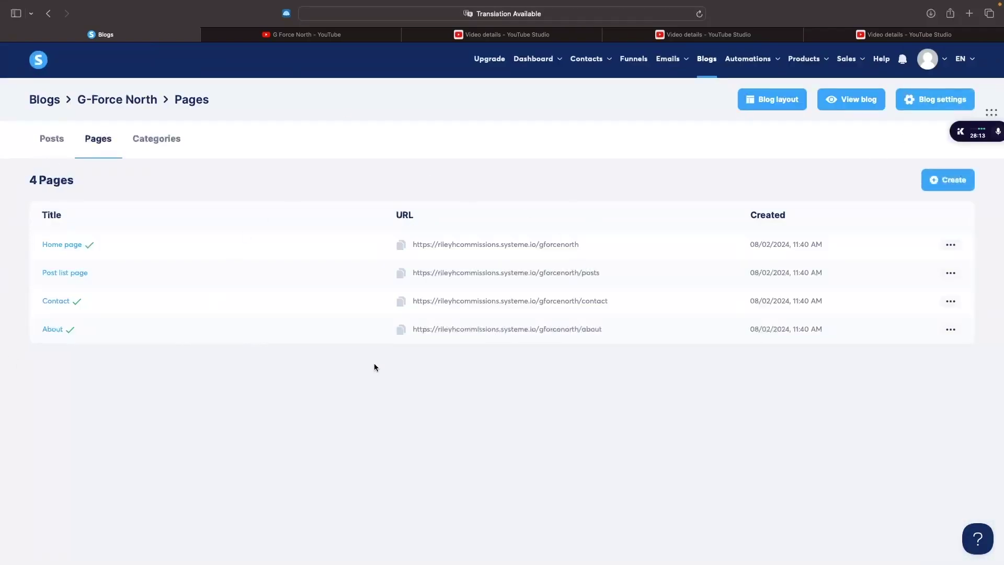
- In the blog layout, replace the header logo with Untitleddesign1.png from the computer and set its image size to 50
{"action": "left_click", "coordinate": [772, 99]}
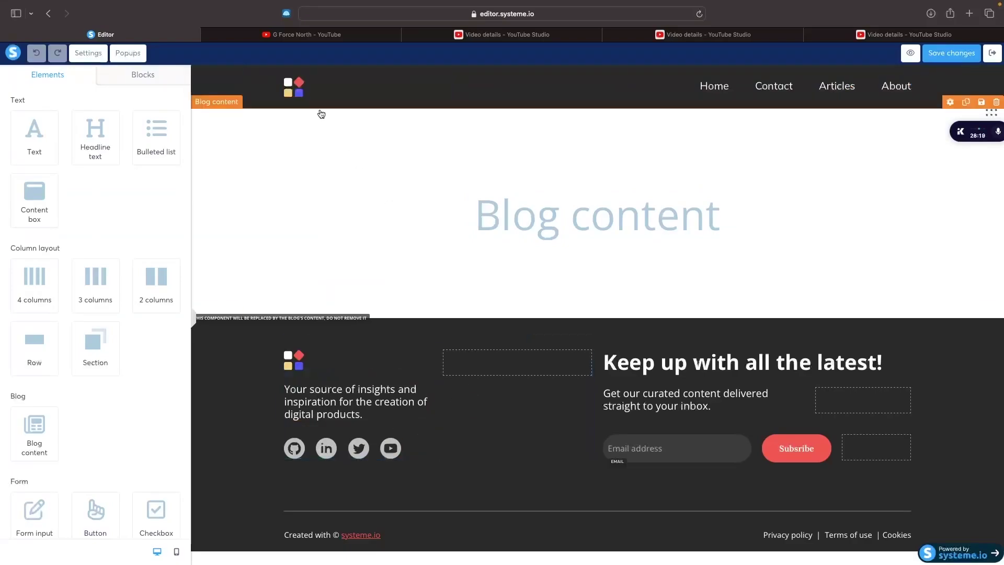
{"action": "left_click", "coordinate": [300, 95]}
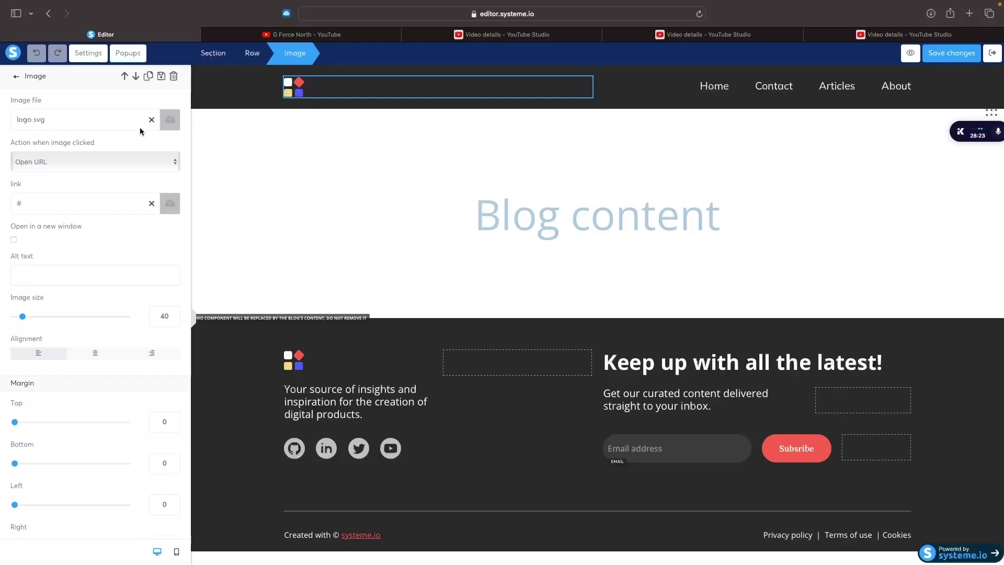
{"action": "left_click", "coordinate": [170, 121]}
{"action": "left_click", "coordinate": [512, 334]}
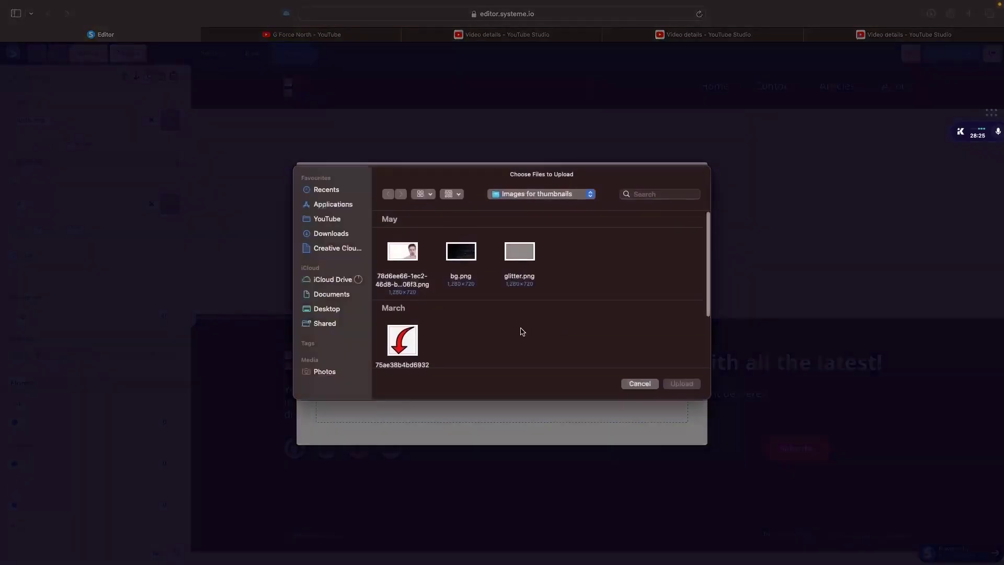
{"action": "left_click", "coordinate": [330, 234]}
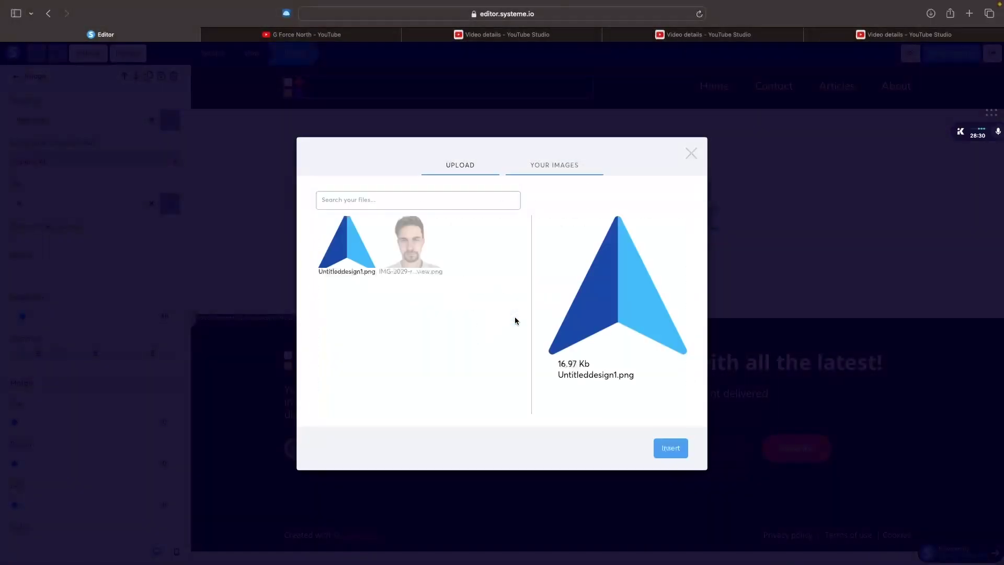
{"action": "left_click", "coordinate": [669, 450]}
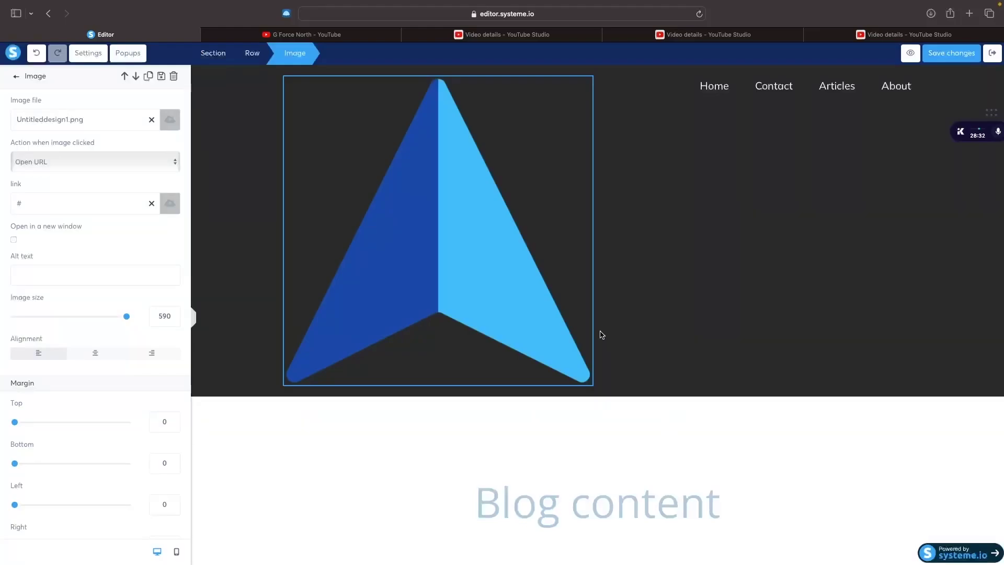
{"action": "left_click_drag", "start_coordinate": [126, 317], "coordinate": [25, 317]}
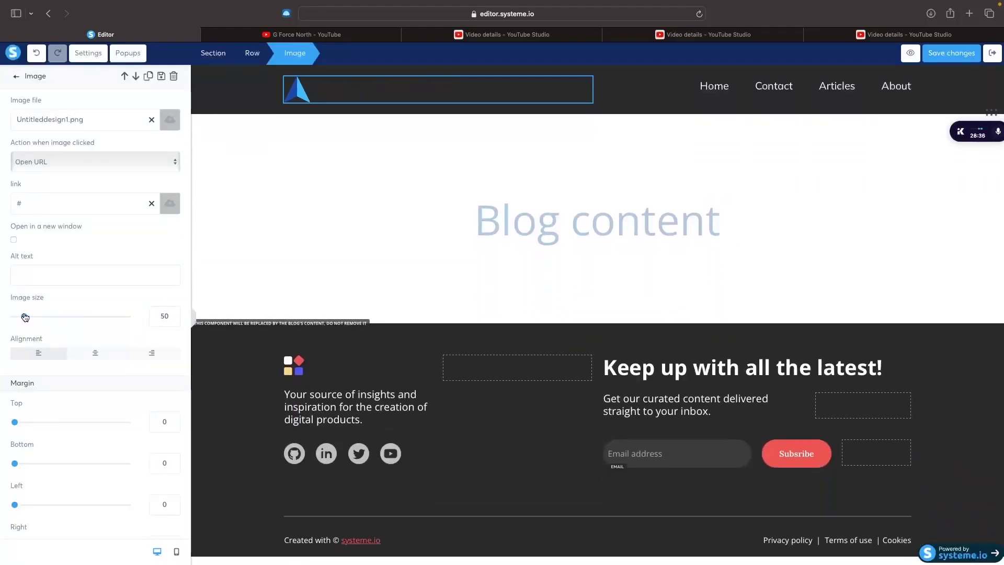
{"action": "left_click", "coordinate": [360, 218]}
- Delete the Articles item from the header navigation menu
{"action": "left_click", "coordinate": [731, 86]}
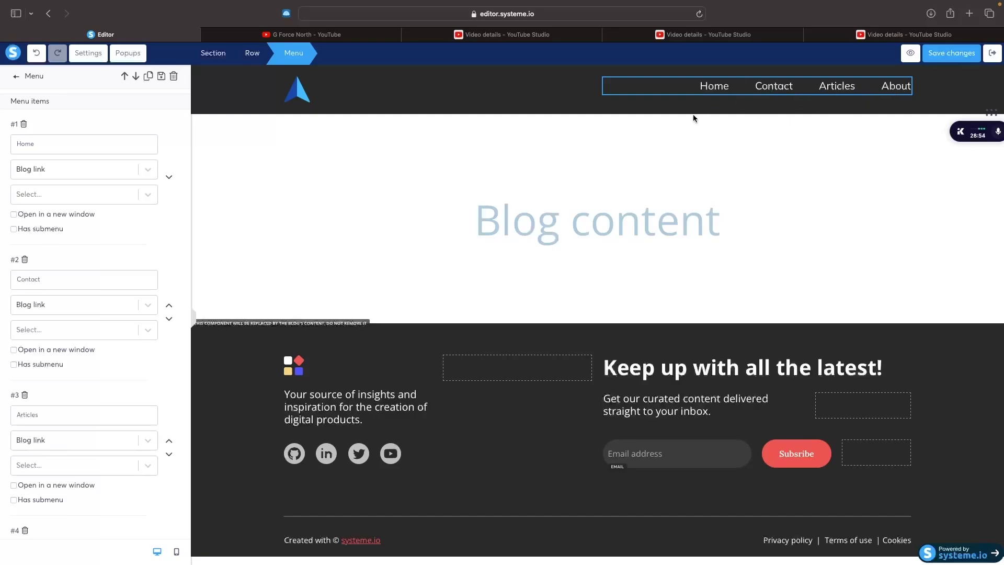
{"action": "scroll", "coordinate": [107, 236], "scroll_direction": "down", "scroll_amount": 3}
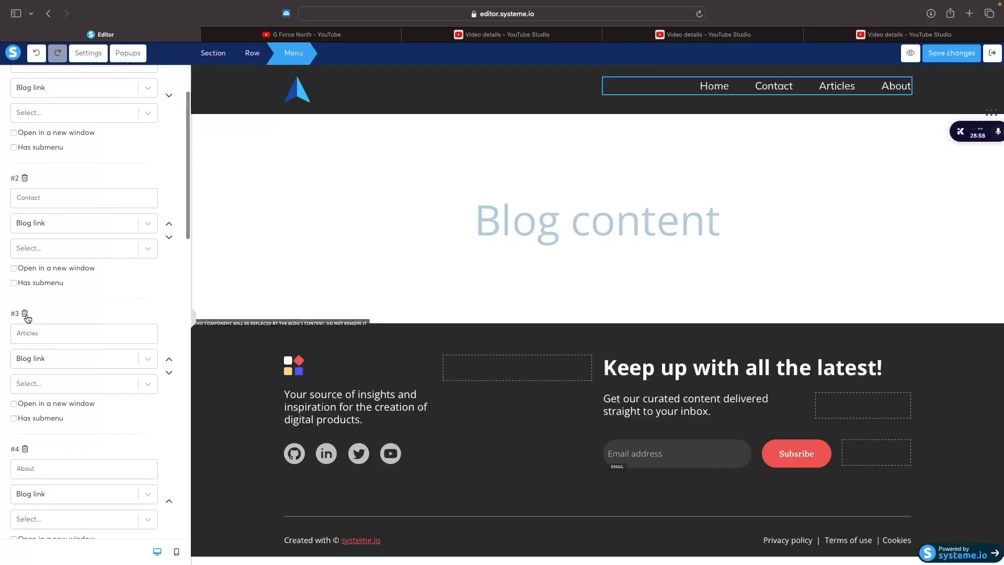
{"action": "left_click", "coordinate": [25, 314]}
{"action": "scroll", "coordinate": [128, 330], "scroll_direction": "up", "scroll_amount": 3}
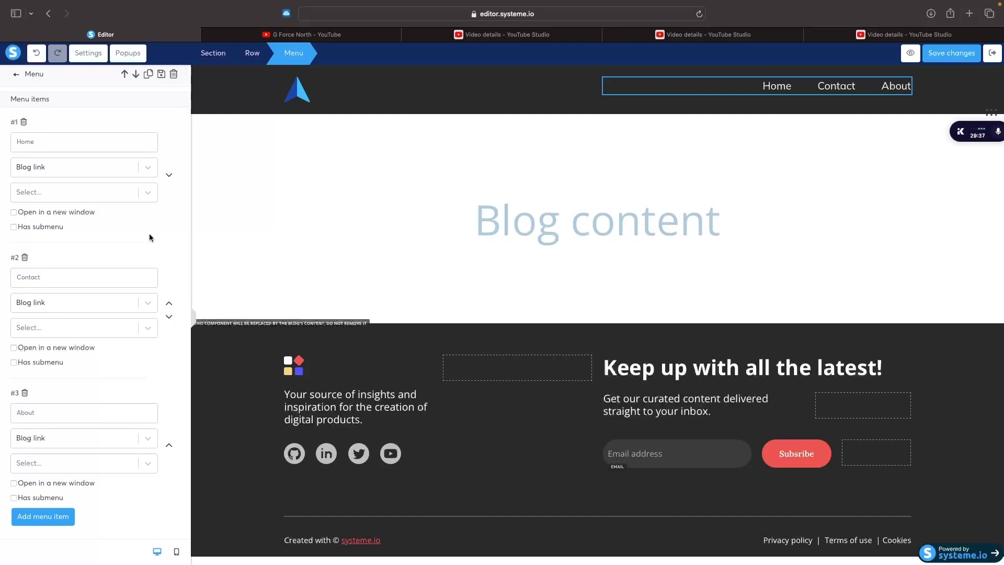
{"action": "scroll", "coordinate": [149, 238], "scroll_direction": "up", "scroll_amount": 1}
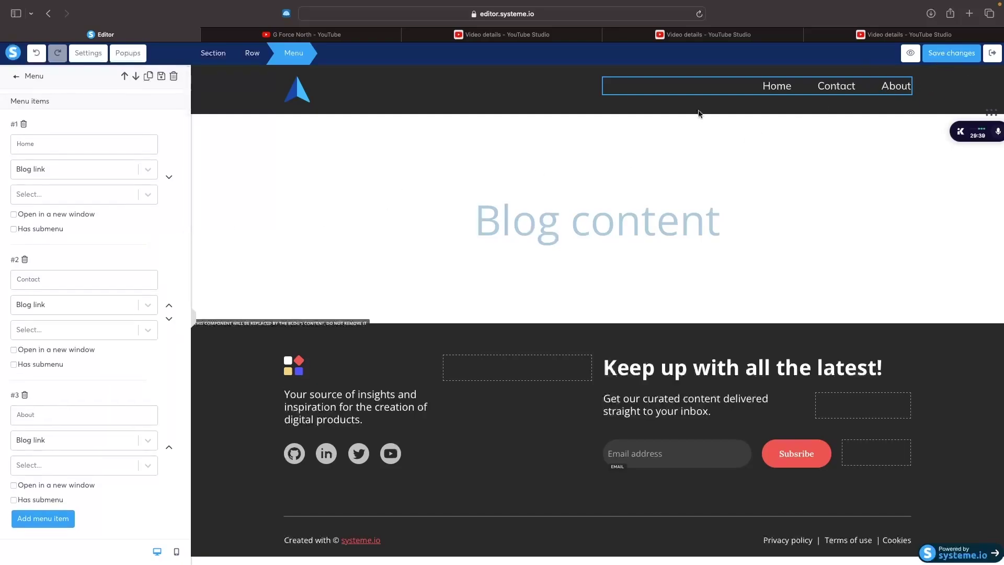
- Add a fourth item to the header menu and title it "Email List"
{"action": "scroll", "coordinate": [116, 234], "scroll_direction": "down", "scroll_amount": 5}
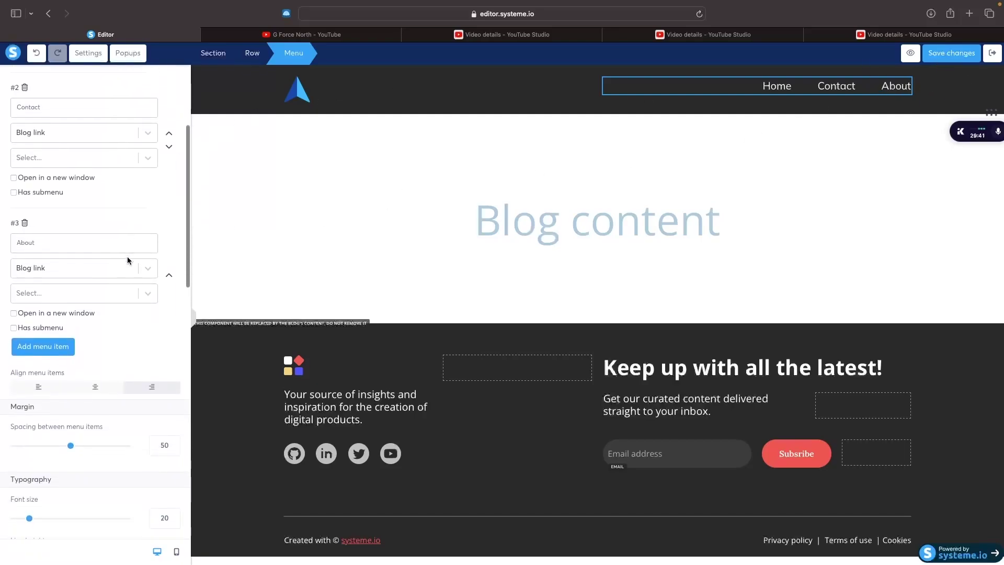
{"action": "left_click", "coordinate": [33, 345]}
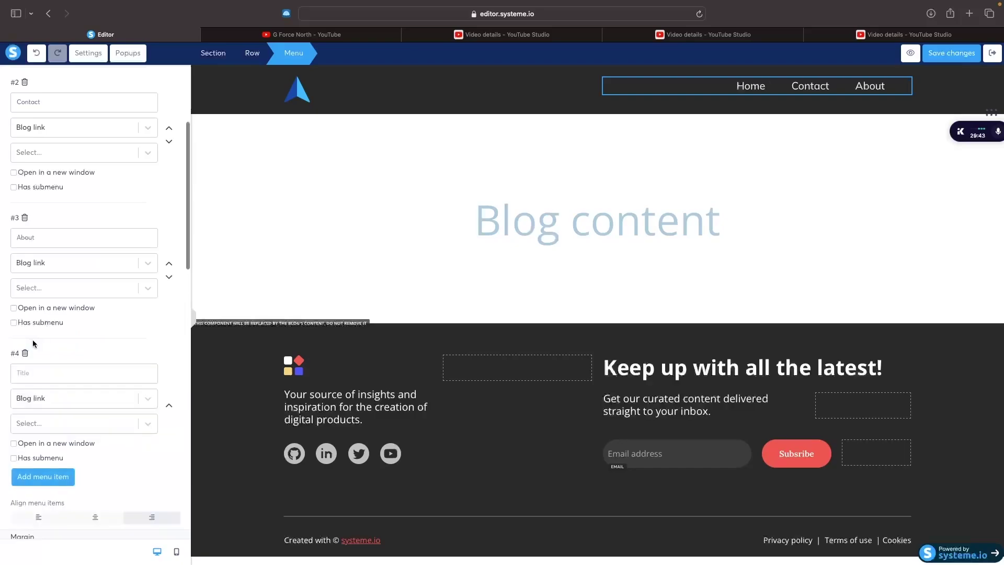
{"action": "left_click", "coordinate": [42, 368]}
{"action": "type", "text": "E"}
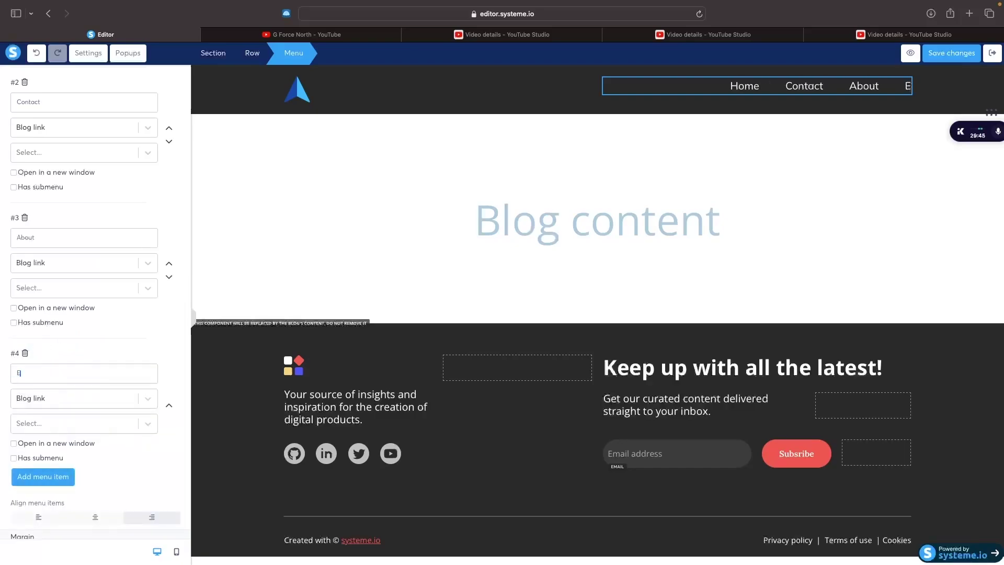
{"action": "type", "text": "mail List"}
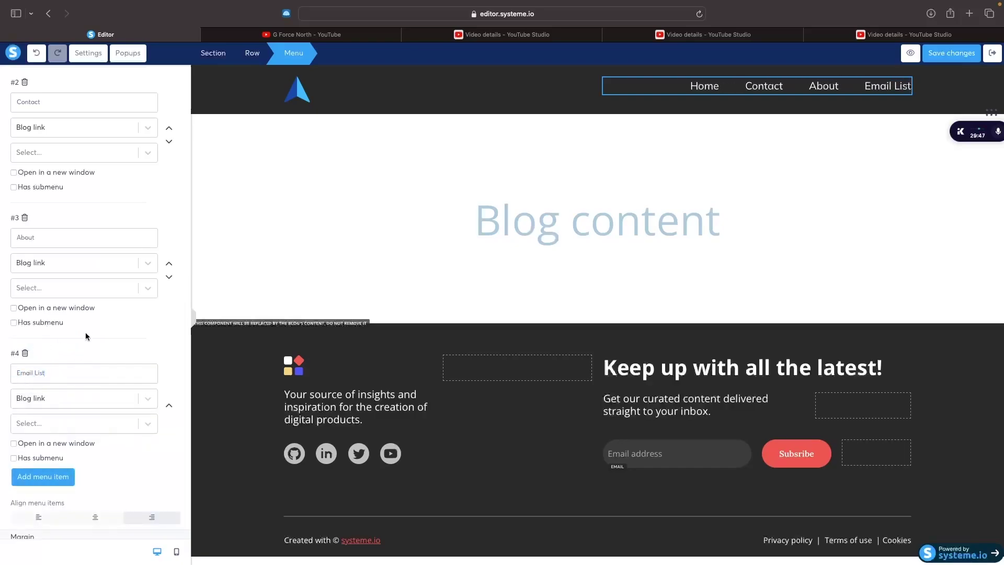
{"action": "left_click", "coordinate": [68, 396]}
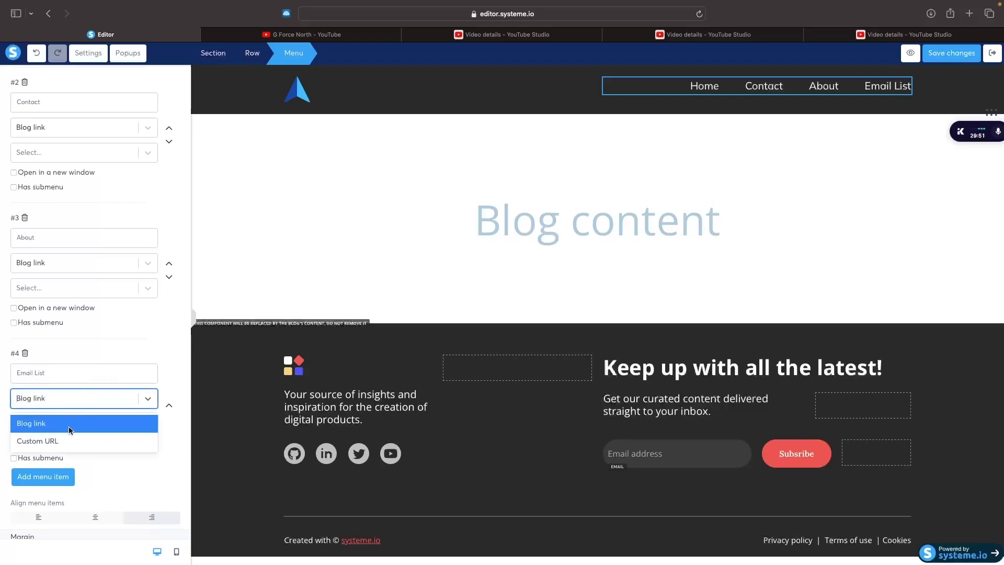
{"action": "left_click", "coordinate": [48, 439]}
{"action": "left_click", "coordinate": [34, 424]}
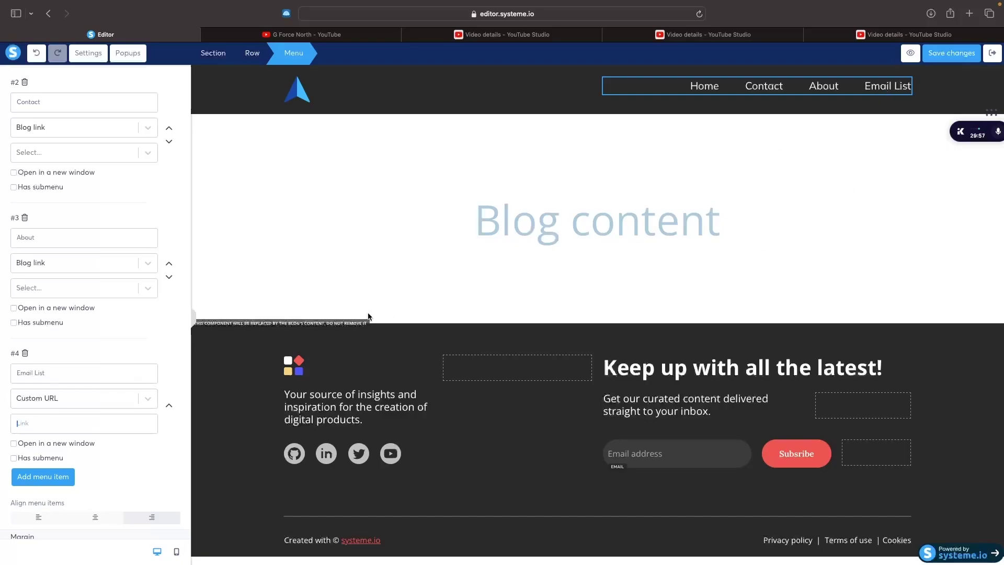
{"action": "left_click", "coordinate": [123, 400]}
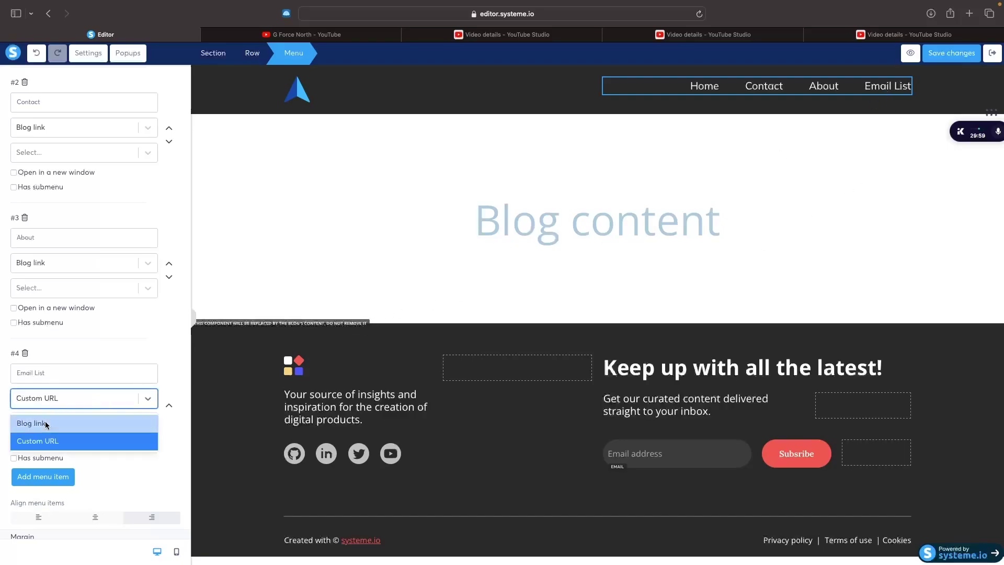
{"action": "left_click", "coordinate": [26, 422]}
- Set the Email List menu item's link type to Blog link and browse the available link targets without choosing one
{"action": "left_click", "coordinate": [156, 425]}
{"action": "scroll", "coordinate": [47, 487], "scroll_direction": "down", "scroll_amount": 5}
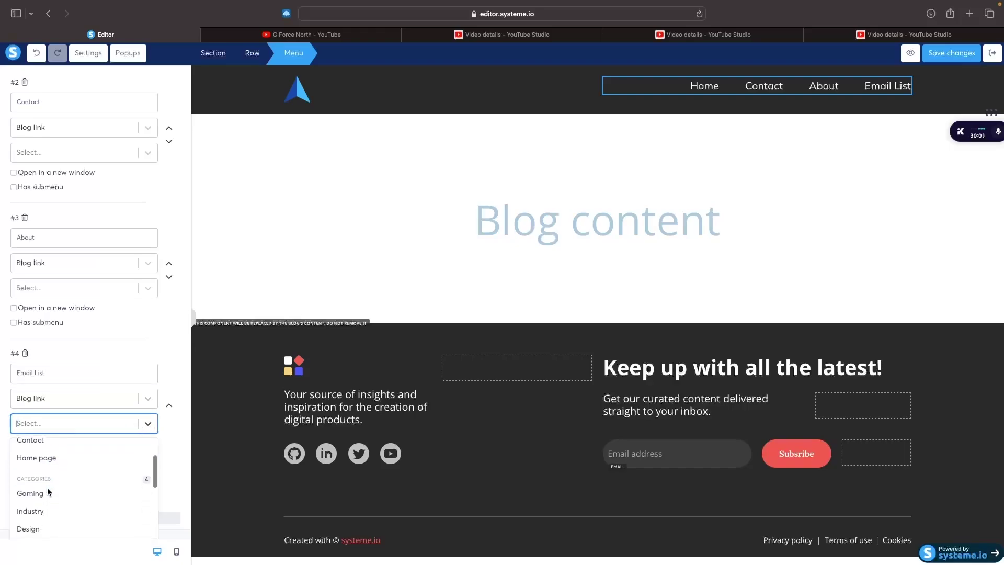
{"action": "scroll", "coordinate": [64, 491], "scroll_direction": "down", "scroll_amount": 3}
{"action": "scroll", "coordinate": [80, 423], "scroll_direction": "up", "scroll_amount": 1}
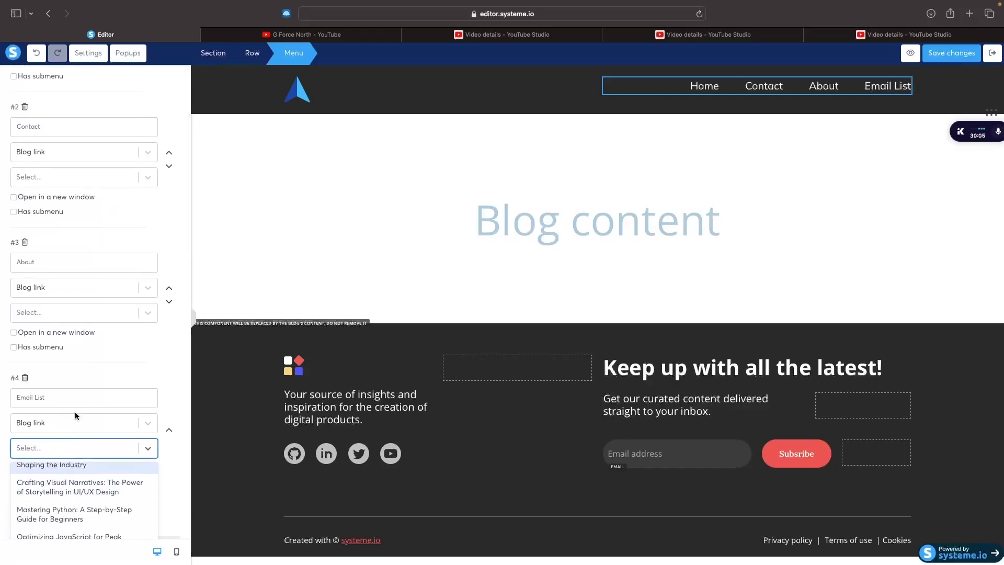
{"action": "left_click", "coordinate": [114, 372]}
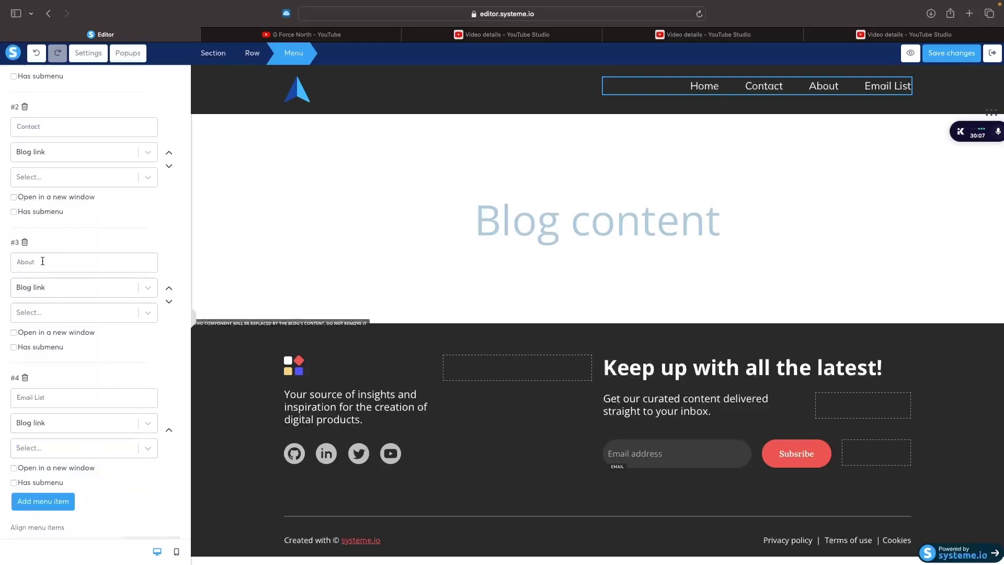
- Link the About menu item to the blog's About page
{"action": "left_click", "coordinate": [40, 312]}
{"action": "left_click", "coordinate": [25, 372]}
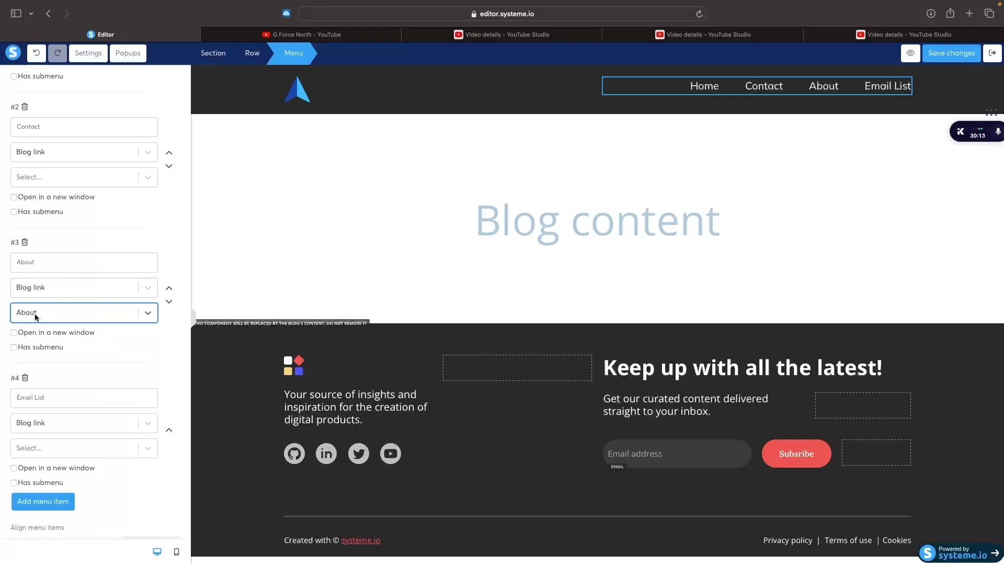
{"action": "scroll", "coordinate": [114, 340], "scroll_direction": "up", "scroll_amount": 5}
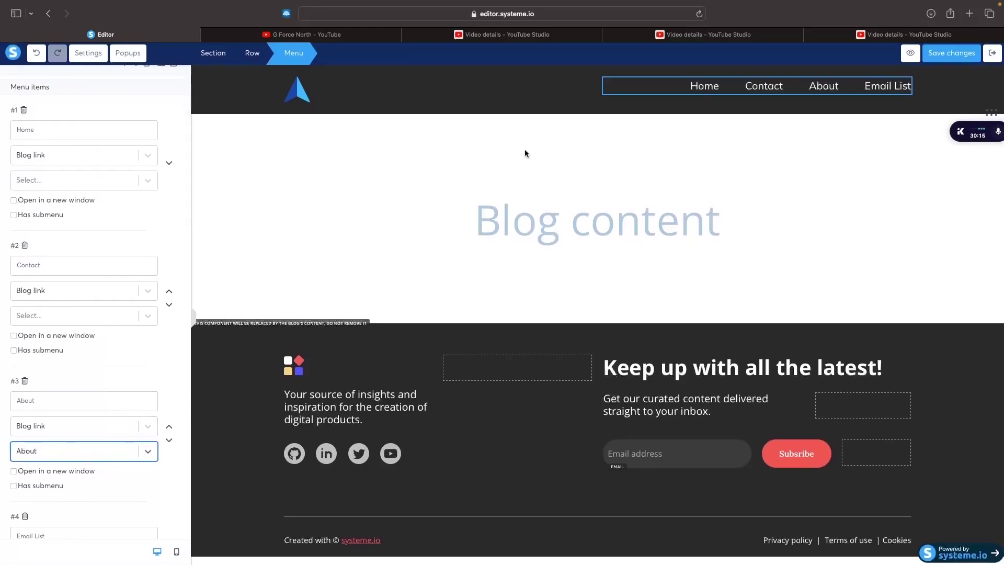
- Replace the footer logo with Untitleddesign1.png from the previously uploaded images
{"action": "left_click", "coordinate": [302, 371]}
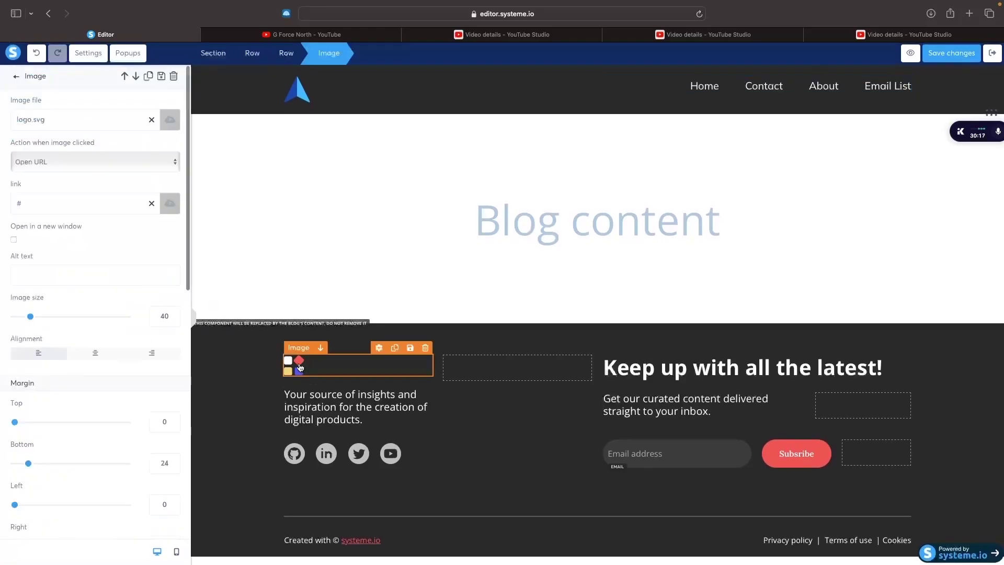
{"action": "left_click", "coordinate": [170, 120]}
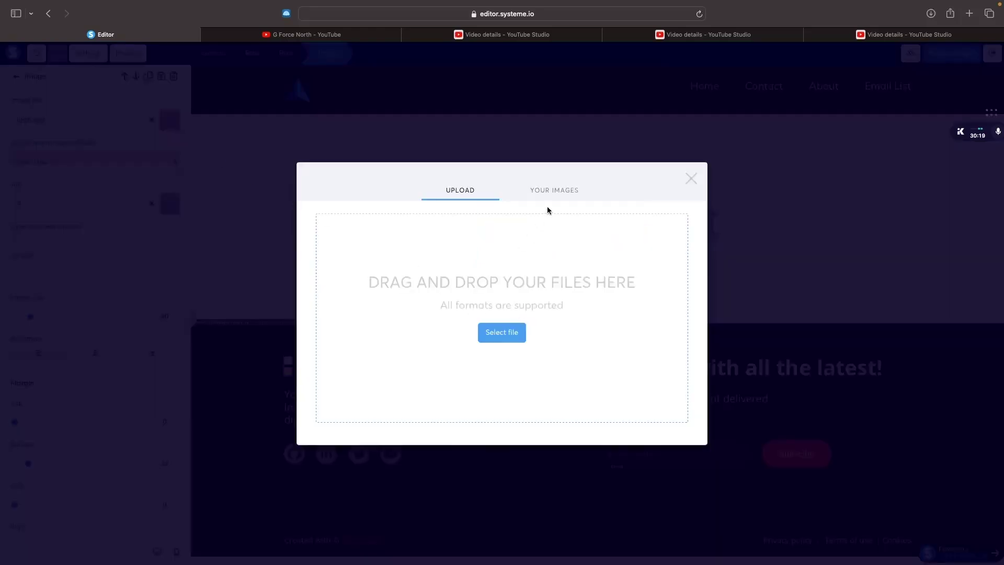
{"action": "left_click", "coordinate": [553, 191]}
{"action": "left_click", "coordinate": [347, 243]}
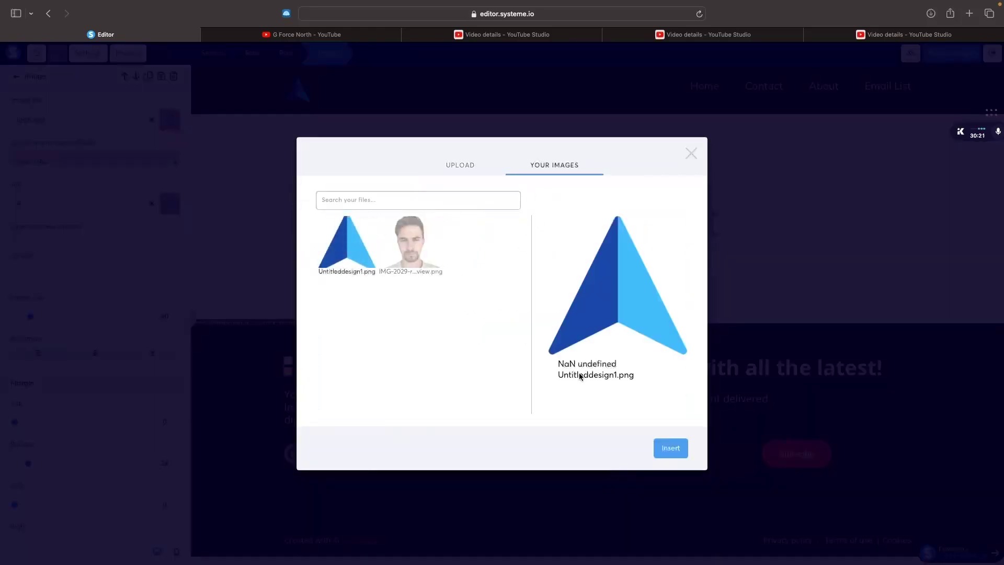
{"action": "left_click", "coordinate": [670, 445]}
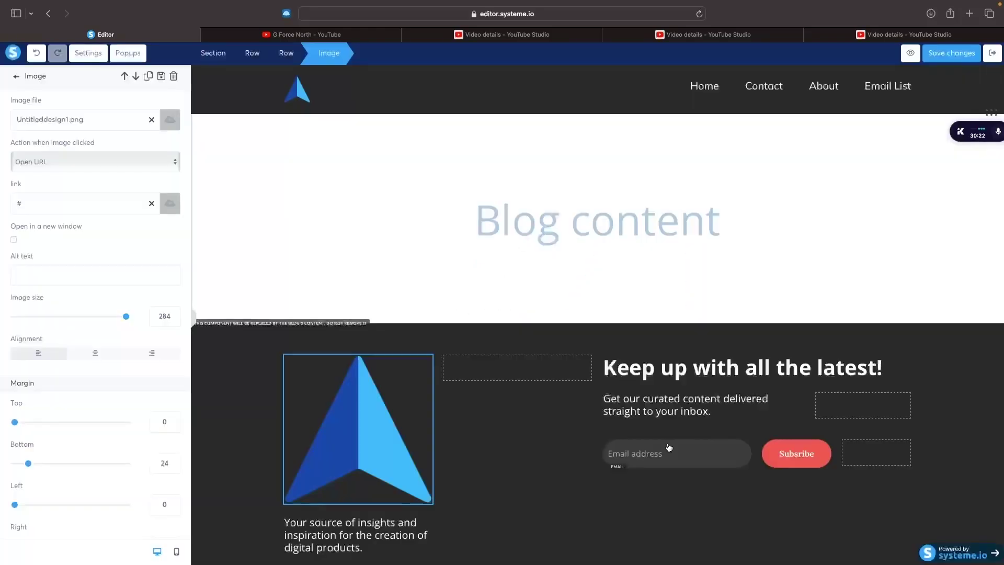
- Replace the tagline under the footer logo with "The best reviews and tutorials on YouTube"
{"action": "triple_click", "coordinate": [332, 539]}
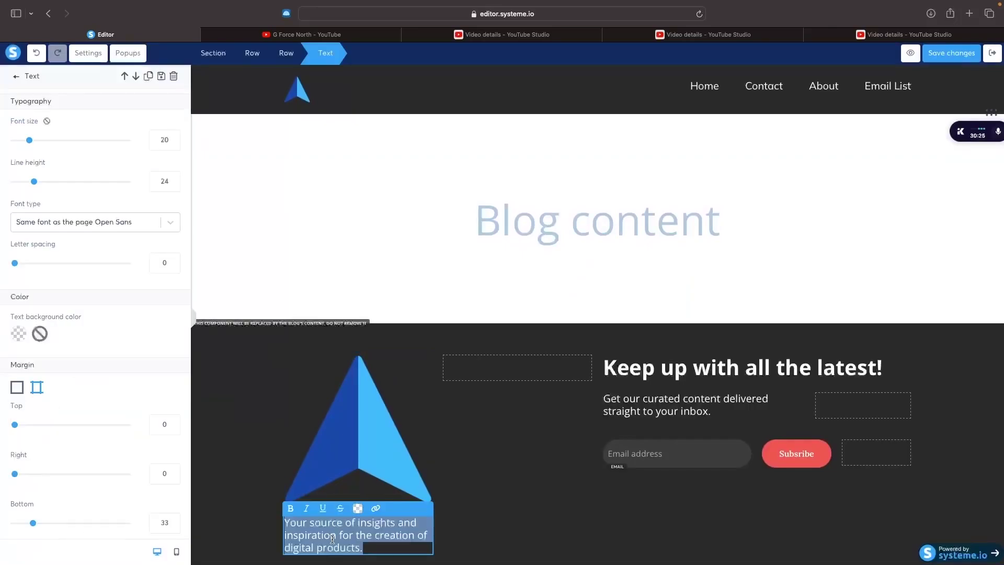
{"action": "type", "text": "The best reviews and tut"}
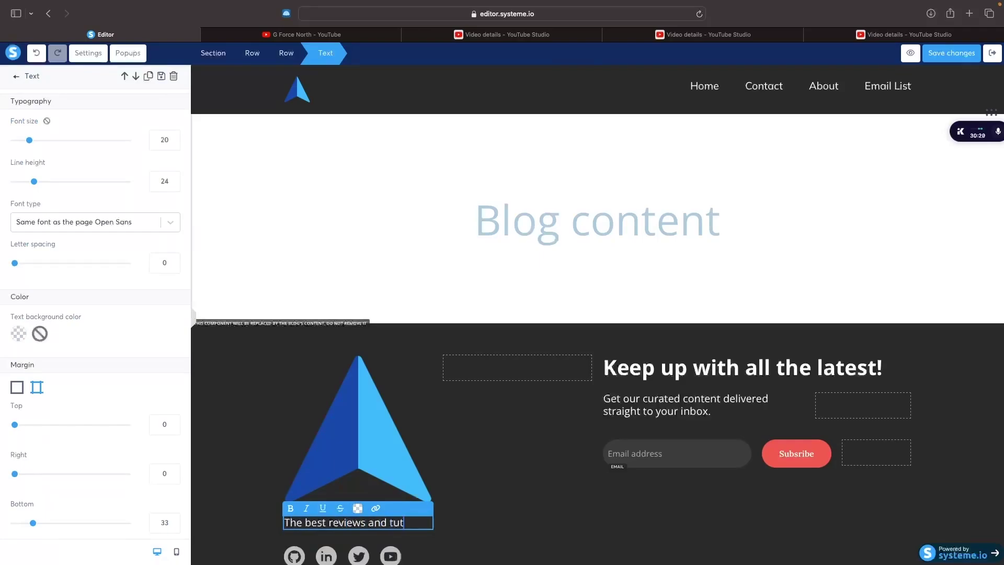
{"action": "type", "text": "orials on YouTube"}
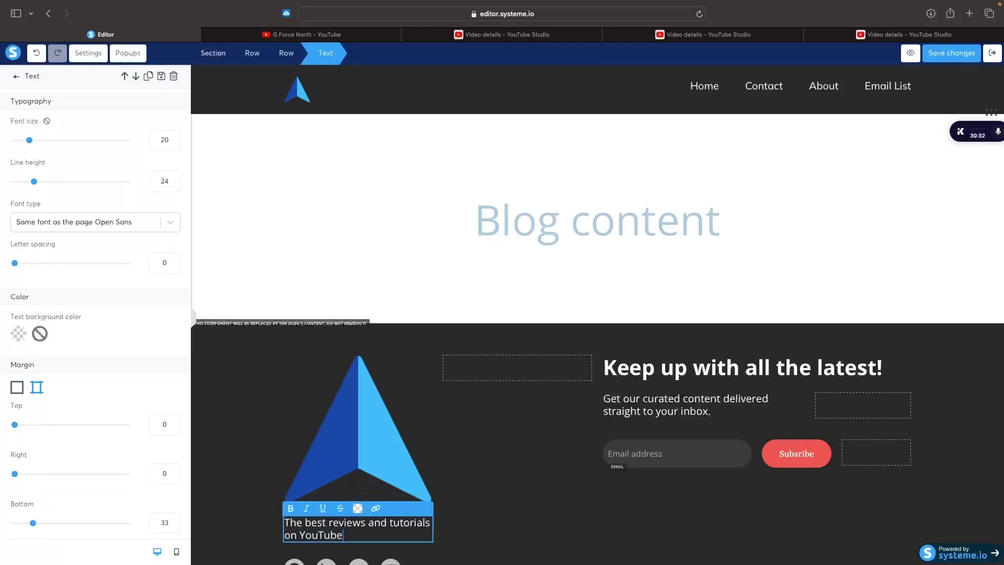
{"action": "scroll", "coordinate": [427, 523], "scroll_direction": "down", "scroll_amount": 3}
{"action": "left_click", "coordinate": [427, 523]}
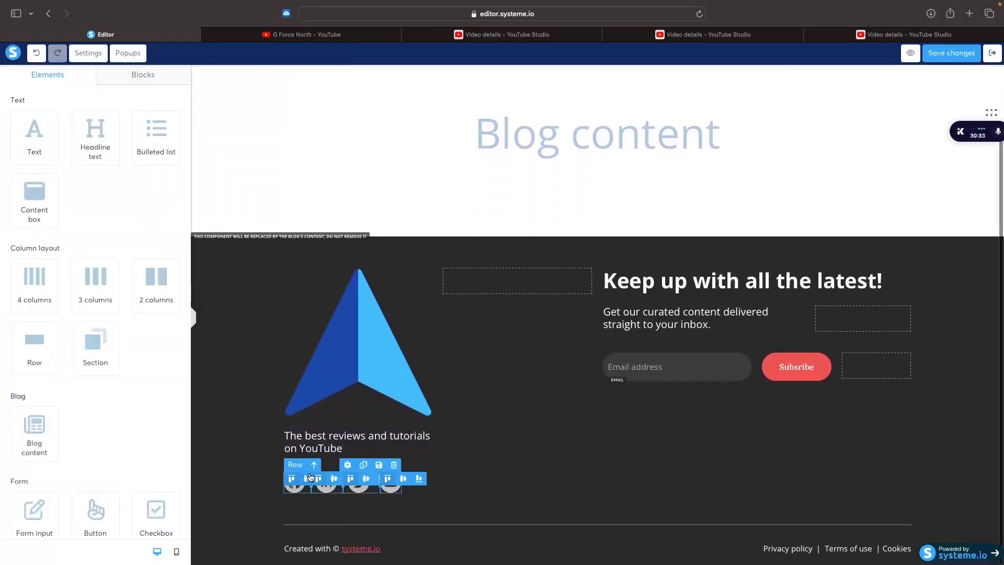
- Delete the YouTube icon and the whole row of social media icons from the footer
{"action": "left_click", "coordinate": [392, 485]}
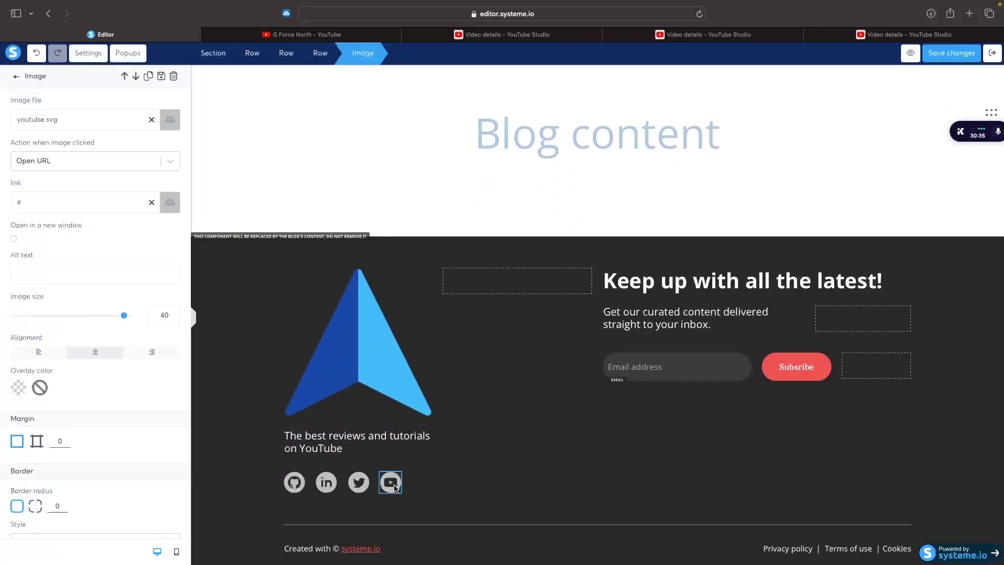
{"action": "left_click", "coordinate": [371, 484]}
{"action": "left_click", "coordinate": [366, 491]}
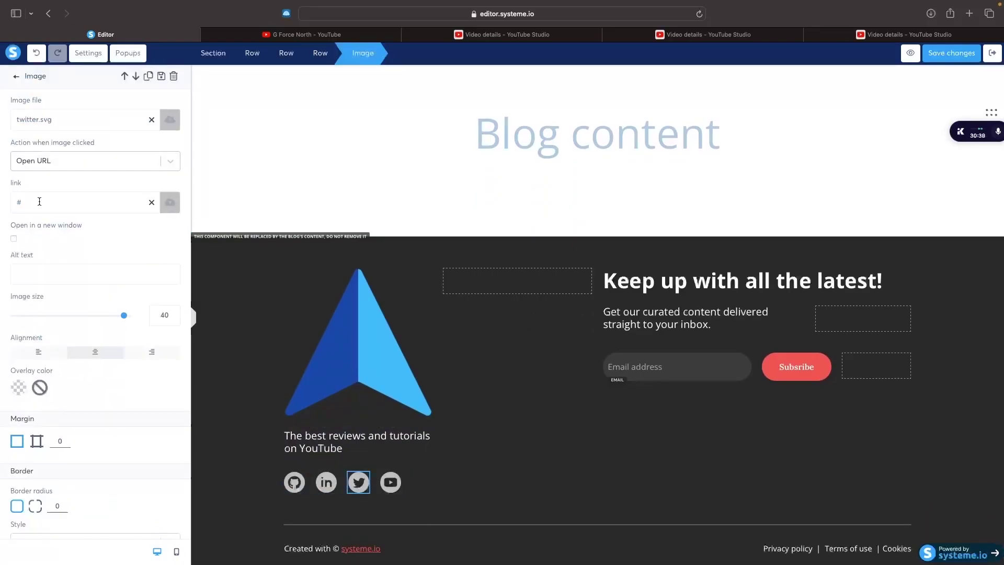
{"action": "left_click", "coordinate": [352, 472]}
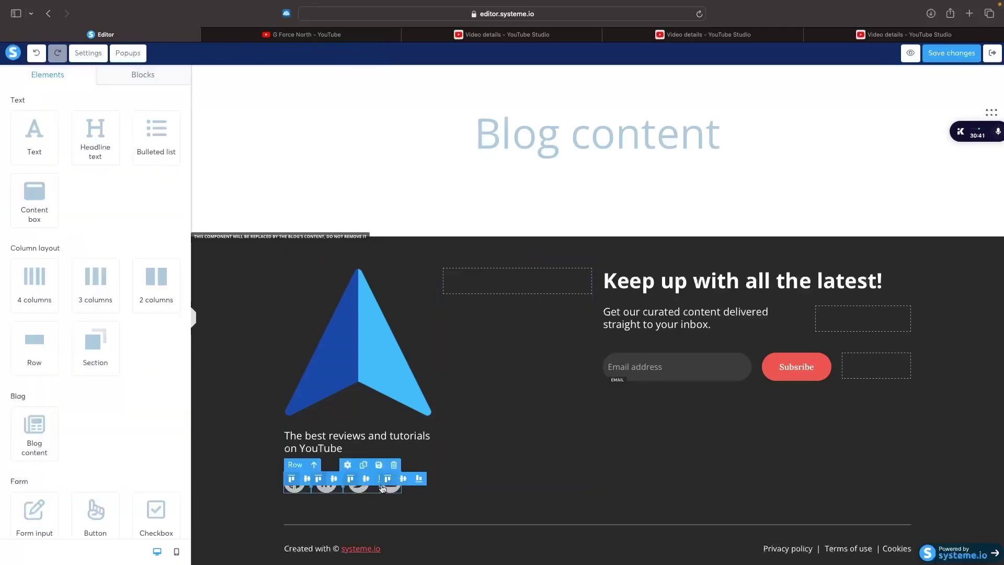
{"action": "left_click", "coordinate": [393, 465]}
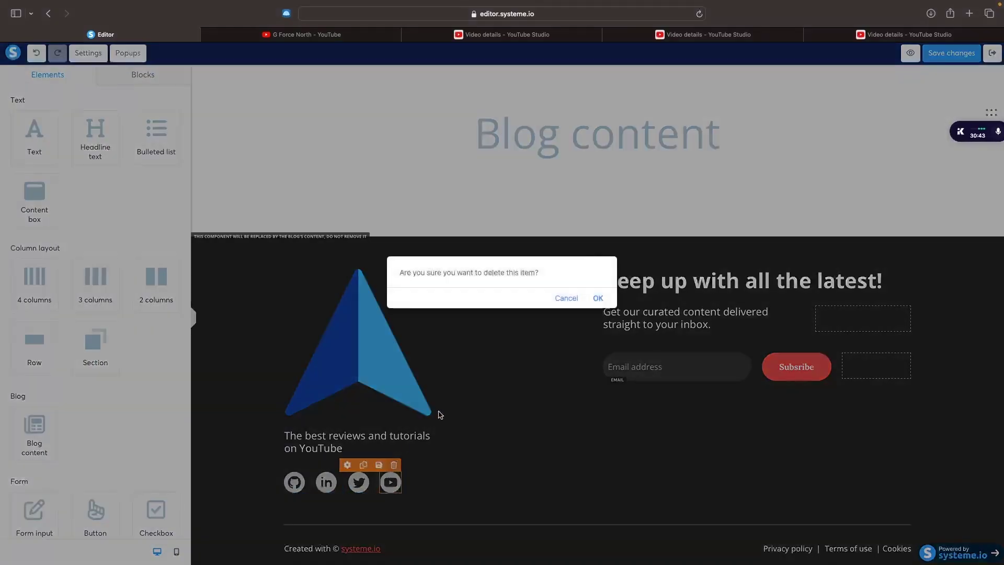
{"action": "left_click", "coordinate": [592, 298]}
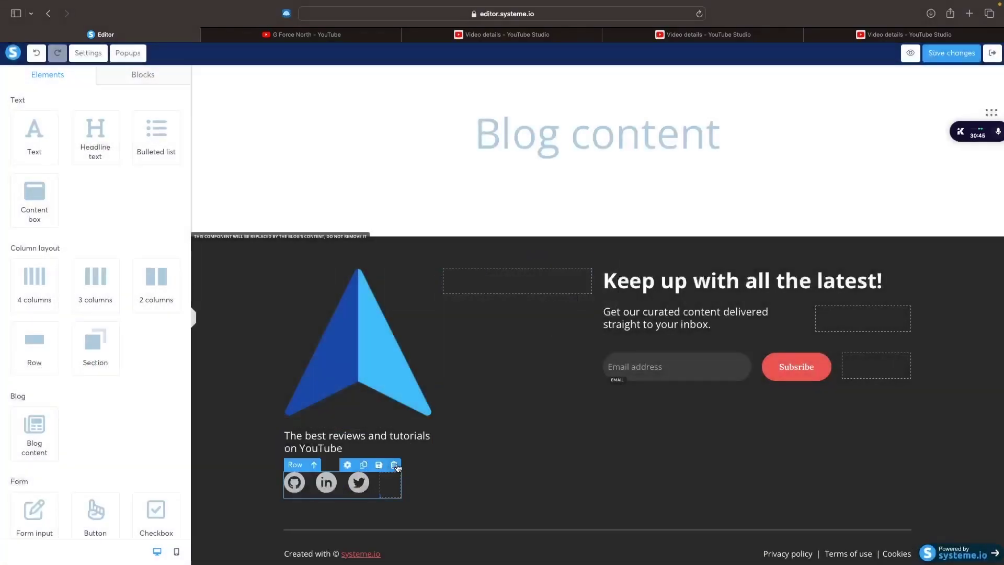
{"action": "left_click", "coordinate": [394, 465]}
{"action": "left_click", "coordinate": [597, 299]}
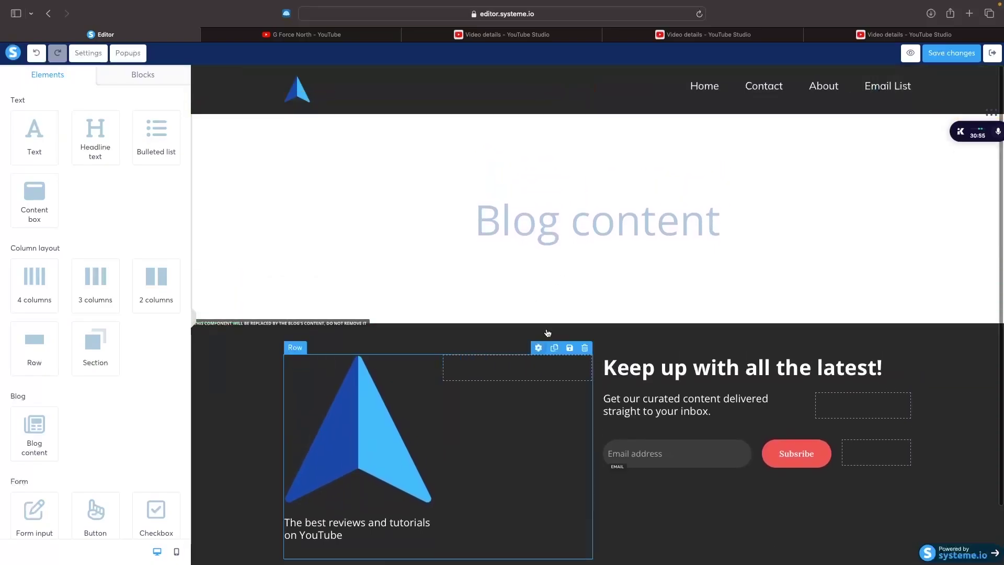
- Leave the layout editor and open the post "Color Theory Unleashed: A Guide to Harmonious Design Palettes" for editing
{"action": "left_click", "coordinate": [992, 52]}
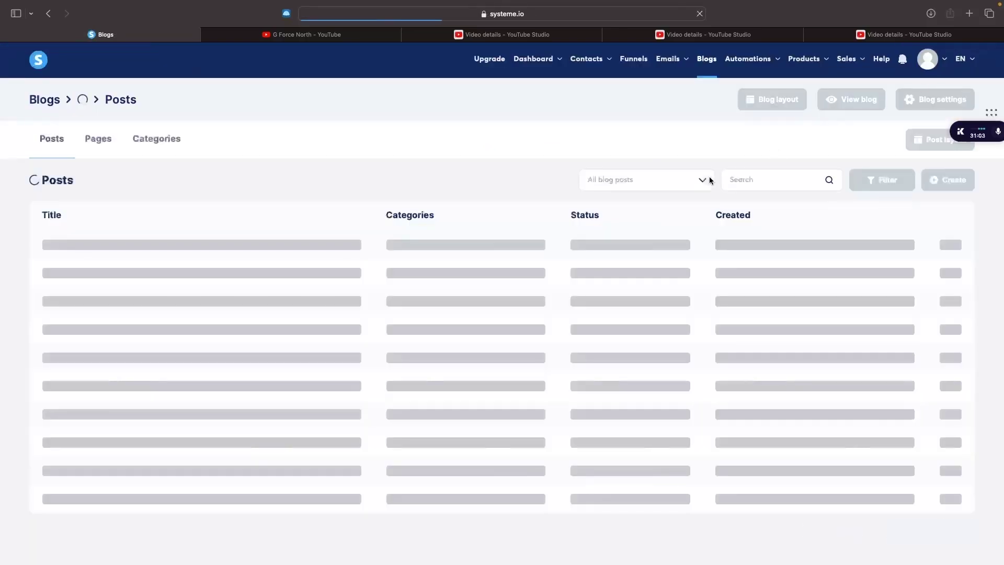
{"action": "left_click", "coordinate": [103, 147]}
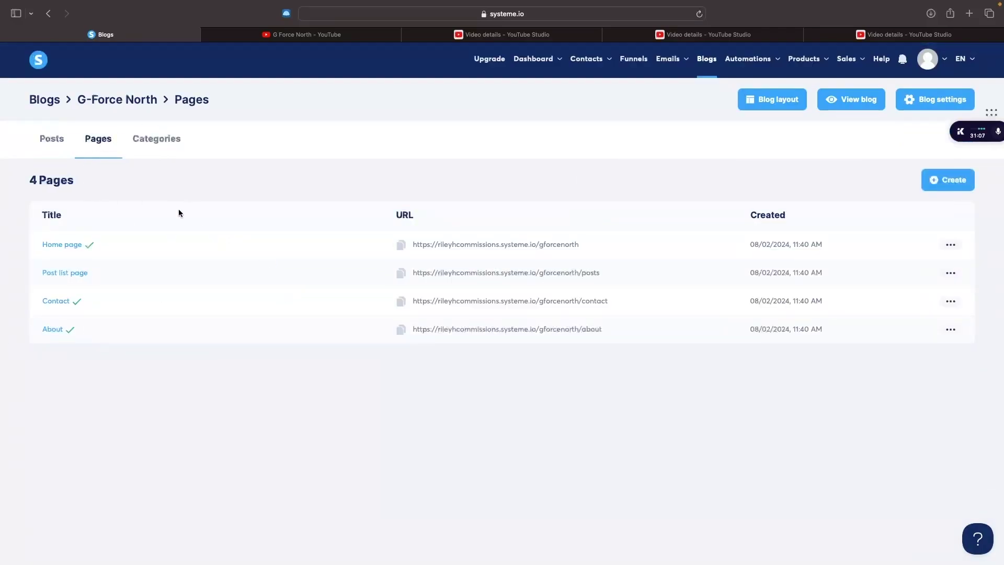
{"action": "left_click", "coordinate": [47, 144]}
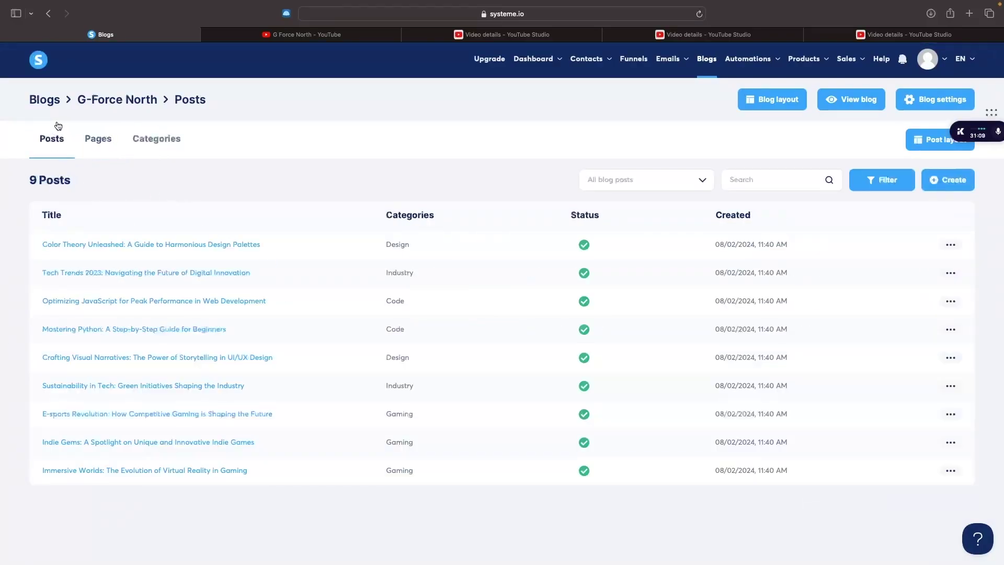
{"action": "left_click", "coordinate": [100, 244]}
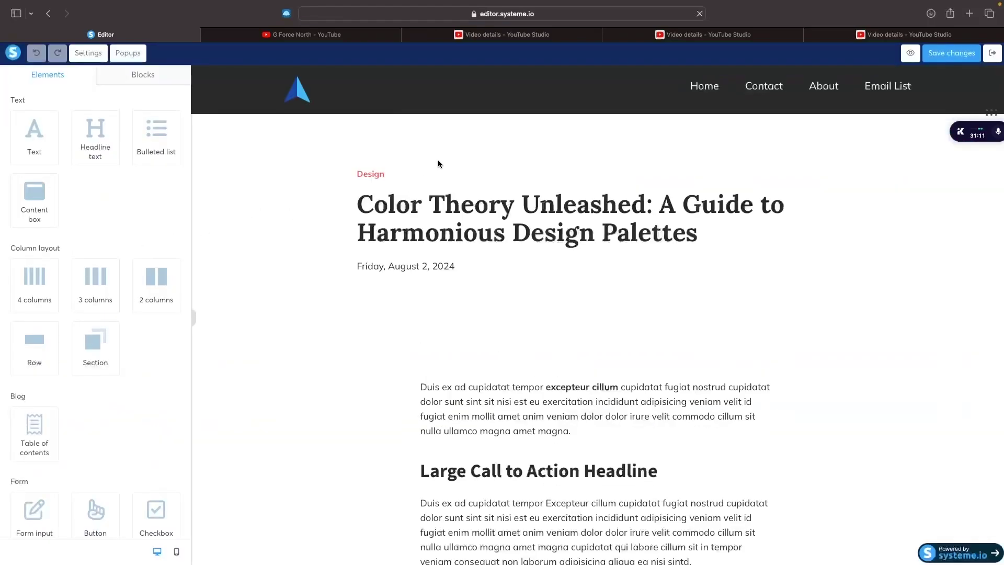
- Examine the editable paragraphs, call-to-action headline and code image in the body of the Color Theory post
{"action": "scroll", "coordinate": [504, 285], "scroll_direction": "down", "scroll_amount": 5}
{"action": "left_click", "coordinate": [504, 285]}
{"action": "left_click", "coordinate": [507, 379]}
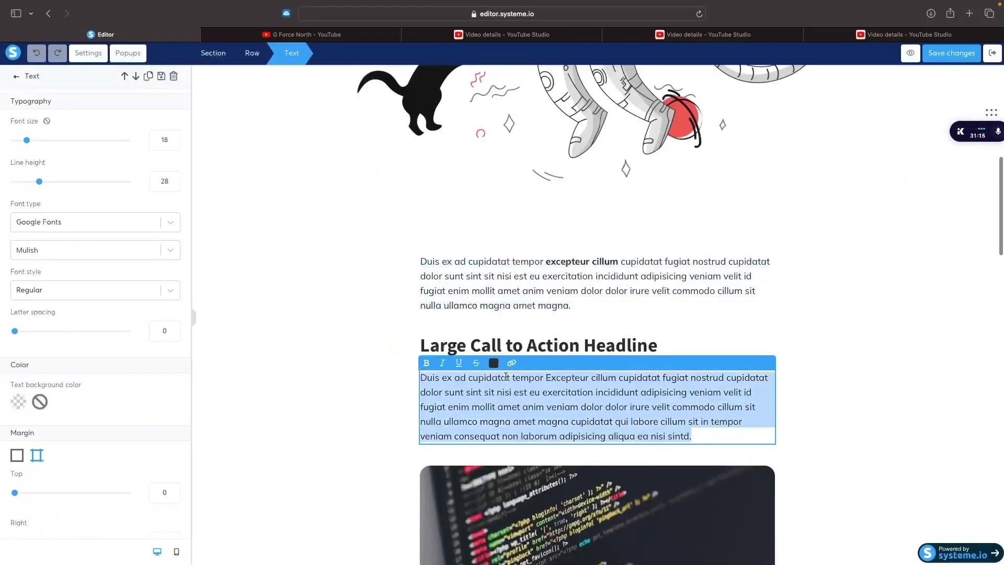
{"action": "scroll", "coordinate": [507, 379], "scroll_direction": "down", "scroll_amount": 1}
{"action": "left_click", "coordinate": [514, 329]}
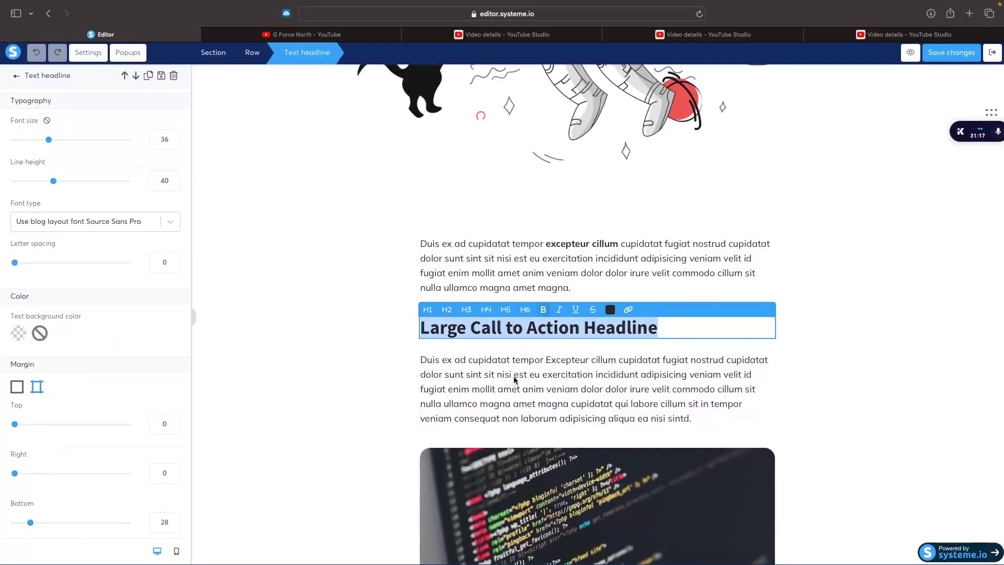
{"action": "left_click", "coordinate": [377, 407]}
{"action": "scroll", "coordinate": [377, 406], "scroll_direction": "down", "scroll_amount": 3}
{"action": "left_click", "coordinate": [555, 372]}
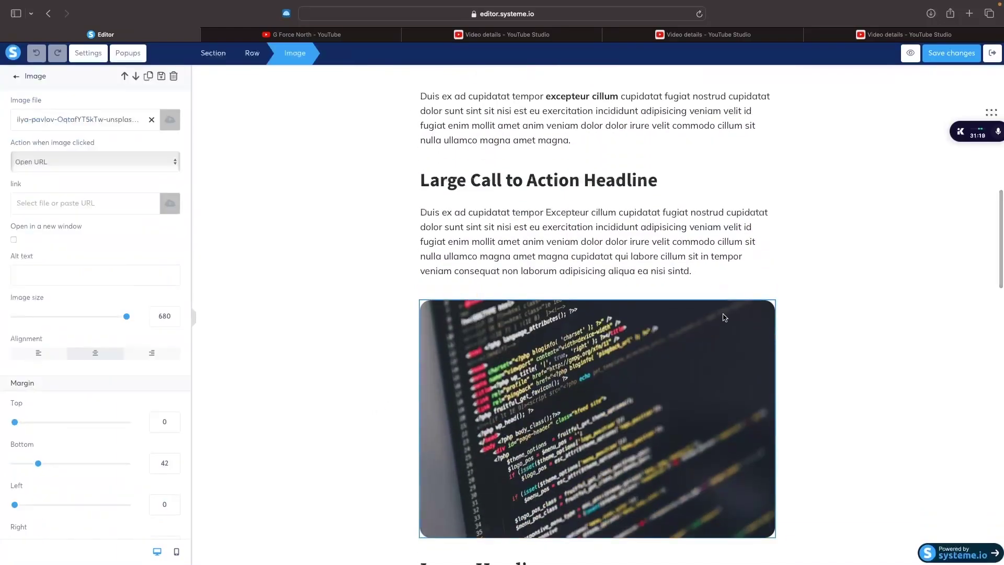
{"action": "left_click", "coordinate": [650, 355]}
{"action": "left_click", "coordinate": [619, 360]}
{"action": "left_click", "coordinate": [681, 328]}
{"action": "scroll", "coordinate": [545, 227], "scroll_direction": "up", "scroll_amount": 2}
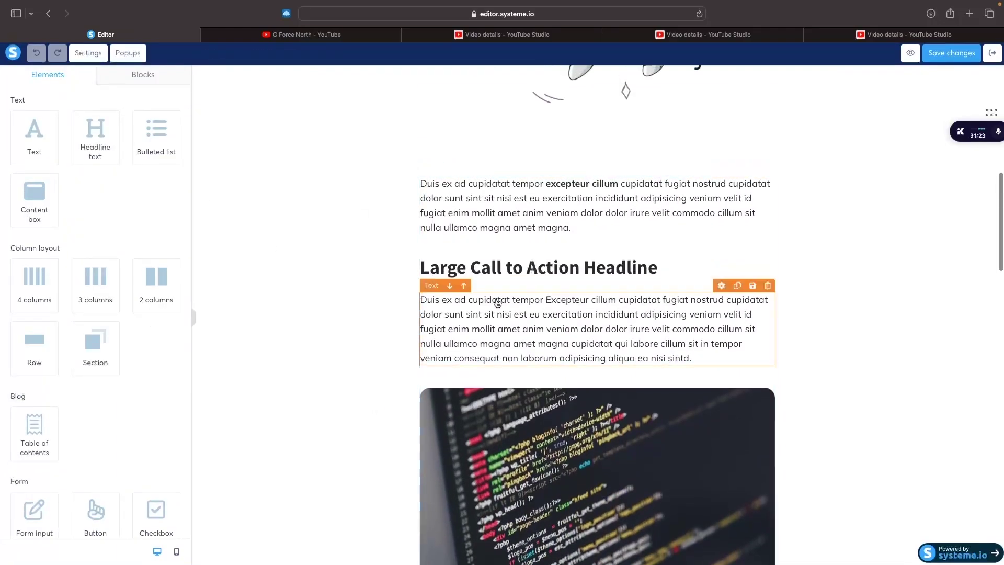
{"action": "left_click", "coordinate": [495, 303]}
{"action": "left_click", "coordinate": [335, 304]}
- Look through the elements that can be added to the post and review the post's layout from title to lower headings
{"action": "scroll", "coordinate": [30, 258], "scroll_direction": "down", "scroll_amount": 5}
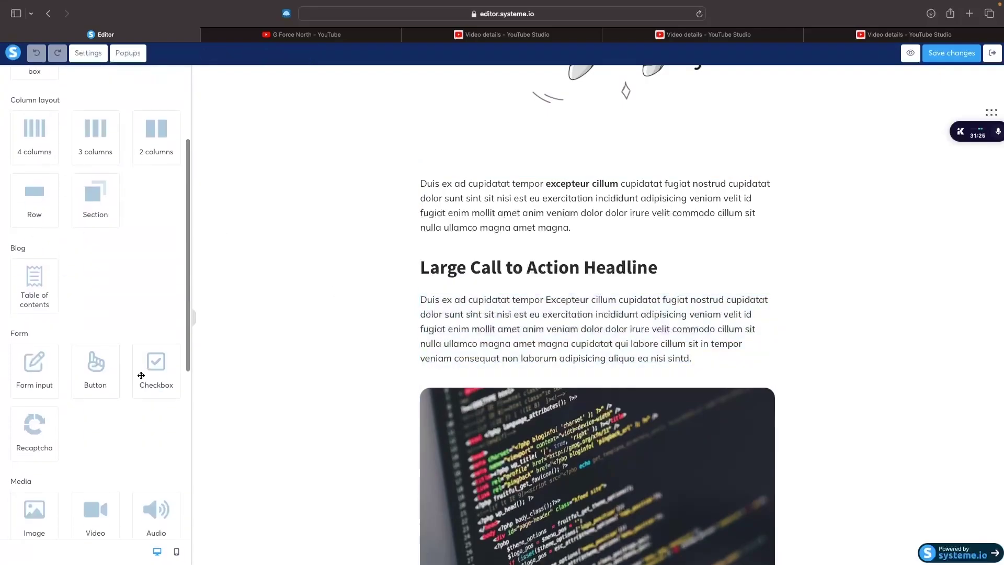
{"action": "scroll", "coordinate": [541, 204], "scroll_direction": "down", "scroll_amount": 10}
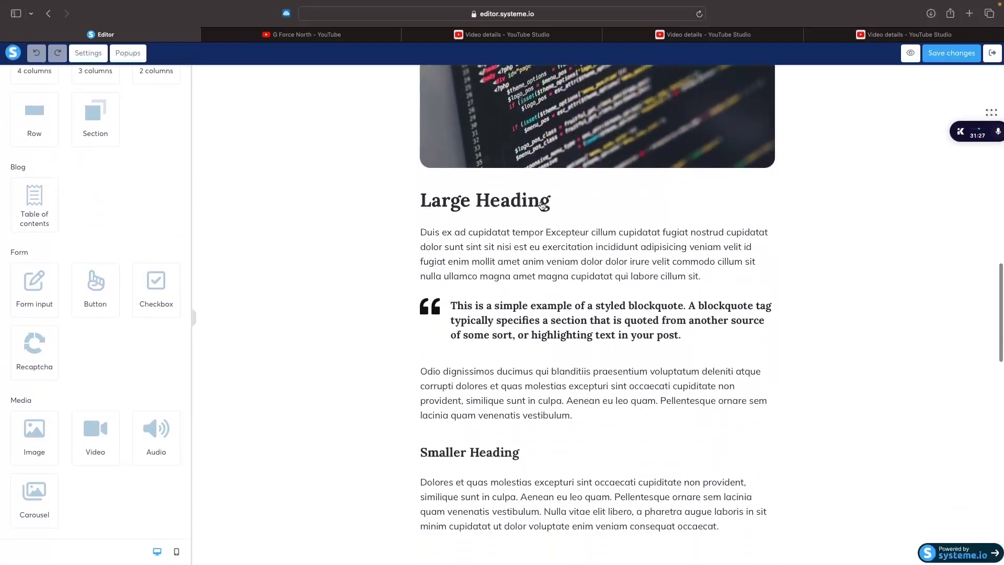
{"action": "scroll", "coordinate": [542, 206], "scroll_direction": "up", "scroll_amount": 15}
{"action": "scroll", "coordinate": [542, 206], "scroll_direction": "up", "scroll_amount": 2}
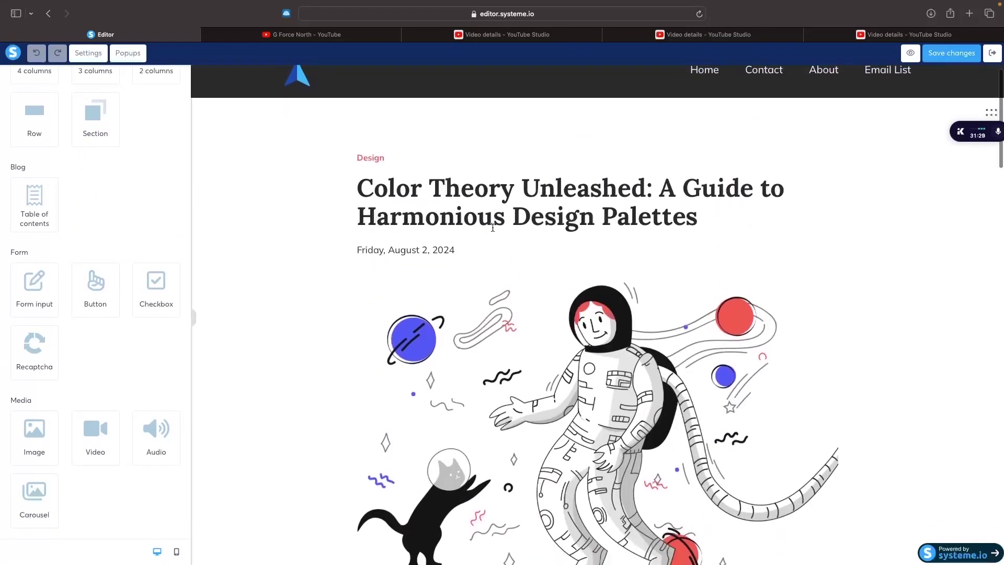
{"action": "scroll", "coordinate": [123, 219], "scroll_direction": "up", "scroll_amount": 5}
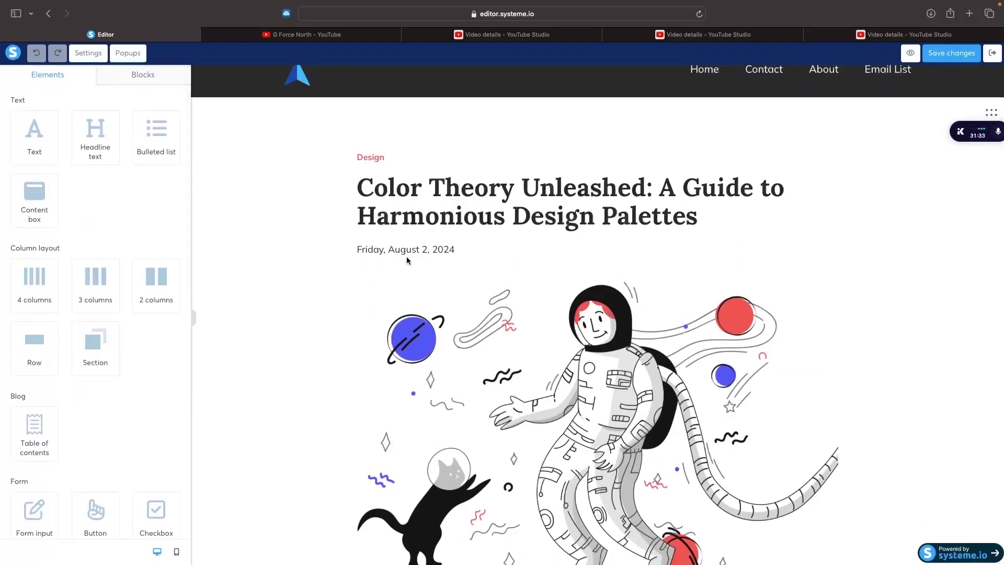
{"action": "scroll", "coordinate": [406, 260], "scroll_direction": "down", "scroll_amount": 15}
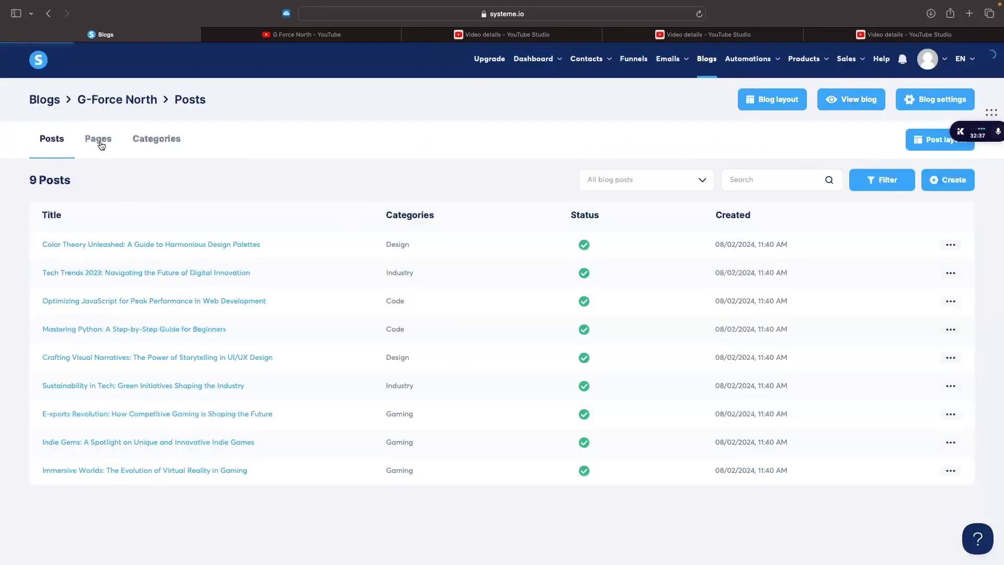
- Open the G-Force North blog's home page URL in a new browser tab and review the published home page
{"action": "left_click", "coordinate": [100, 144]}
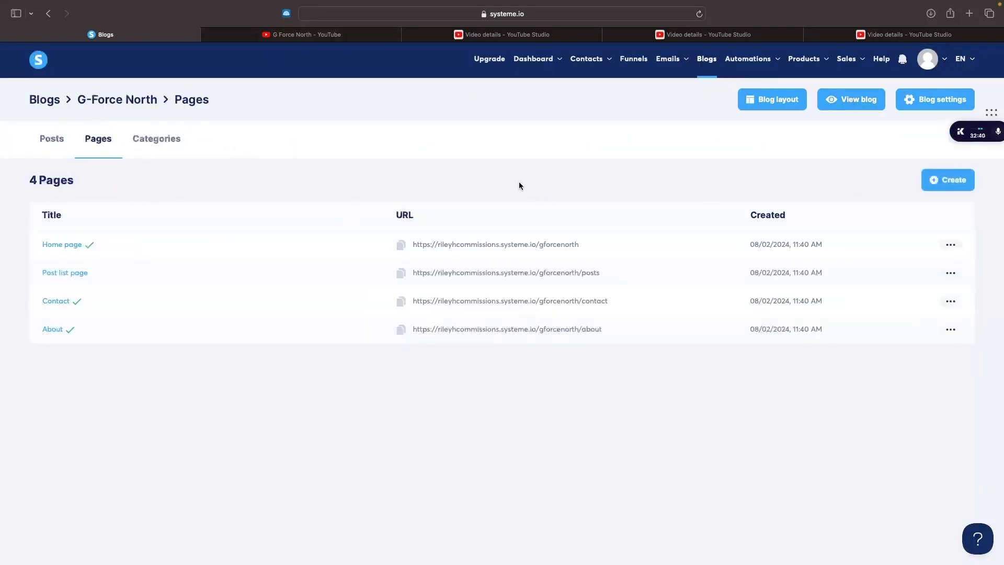
{"action": "left_click", "coordinate": [708, 60]}
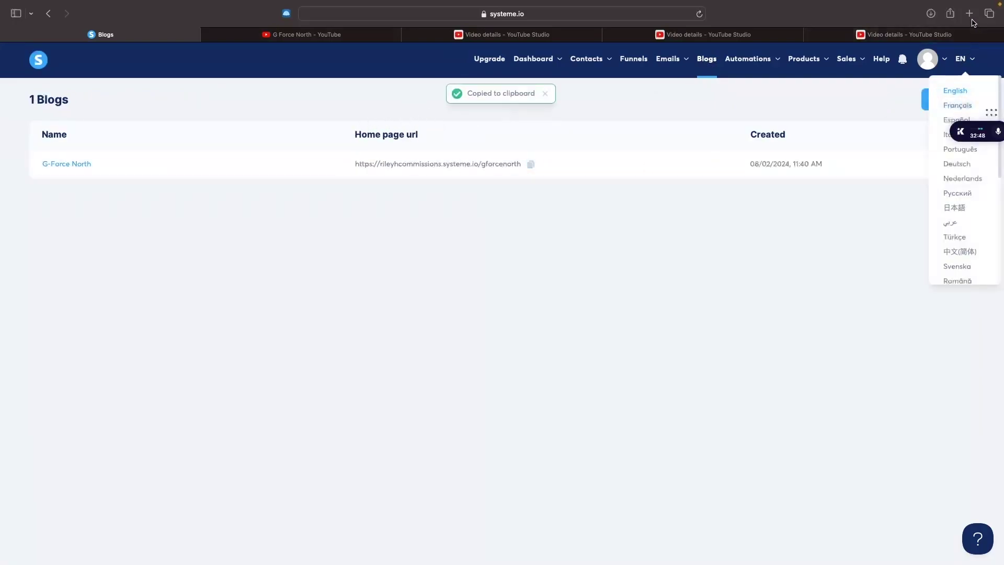
{"action": "key", "text": "super+t"}
{"action": "type", "text": "https://rileyhcommissions.systeme.io/gforcenorth"}
{"action": "key", "text": "Return"}
{"action": "scroll", "coordinate": [850, 135], "scroll_direction": "down", "scroll_amount": 8}
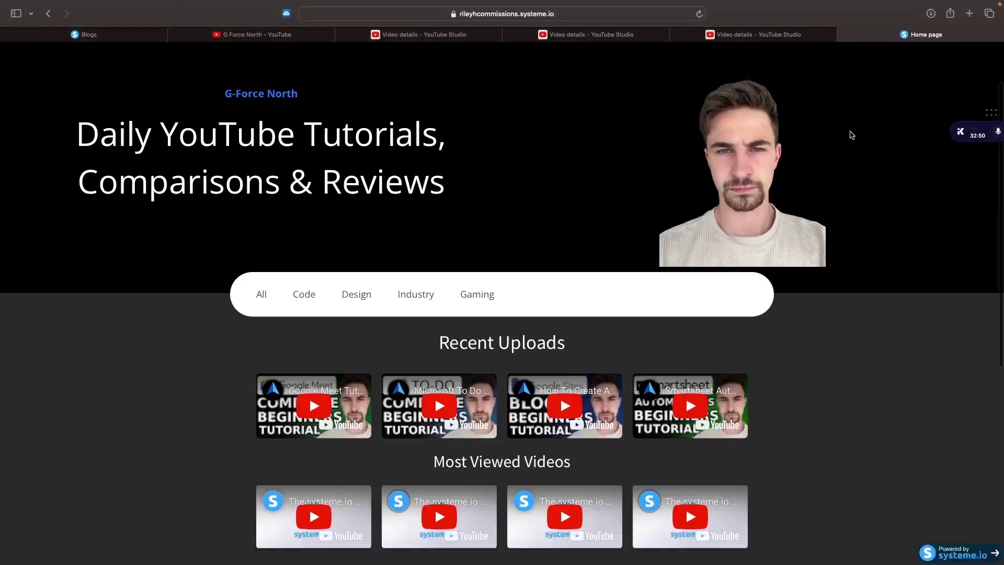
{"action": "scroll", "coordinate": [852, 135], "scroll_direction": "up", "scroll_amount": 8}
{"action": "scroll", "coordinate": [851, 134], "scroll_direction": "down", "scroll_amount": 1}
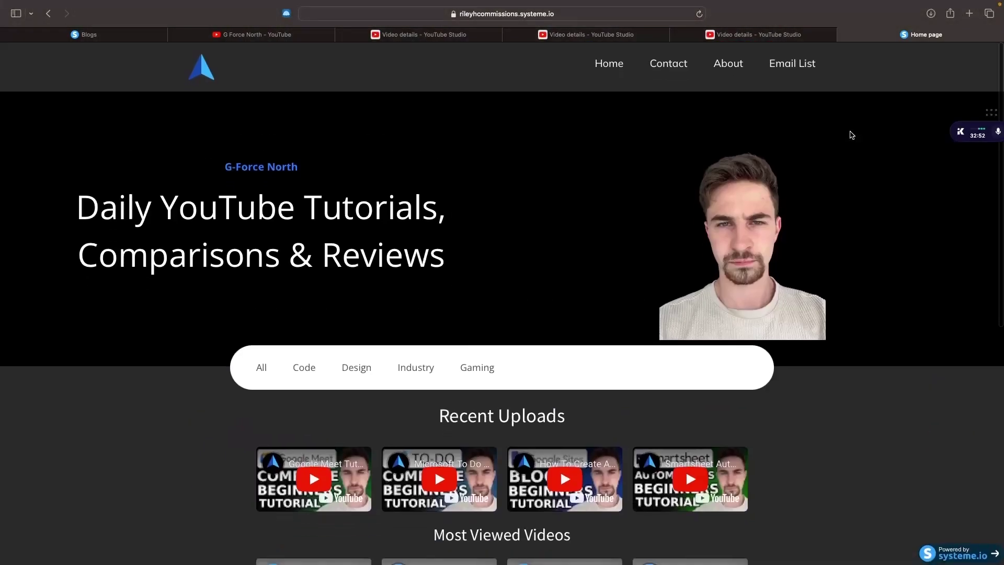